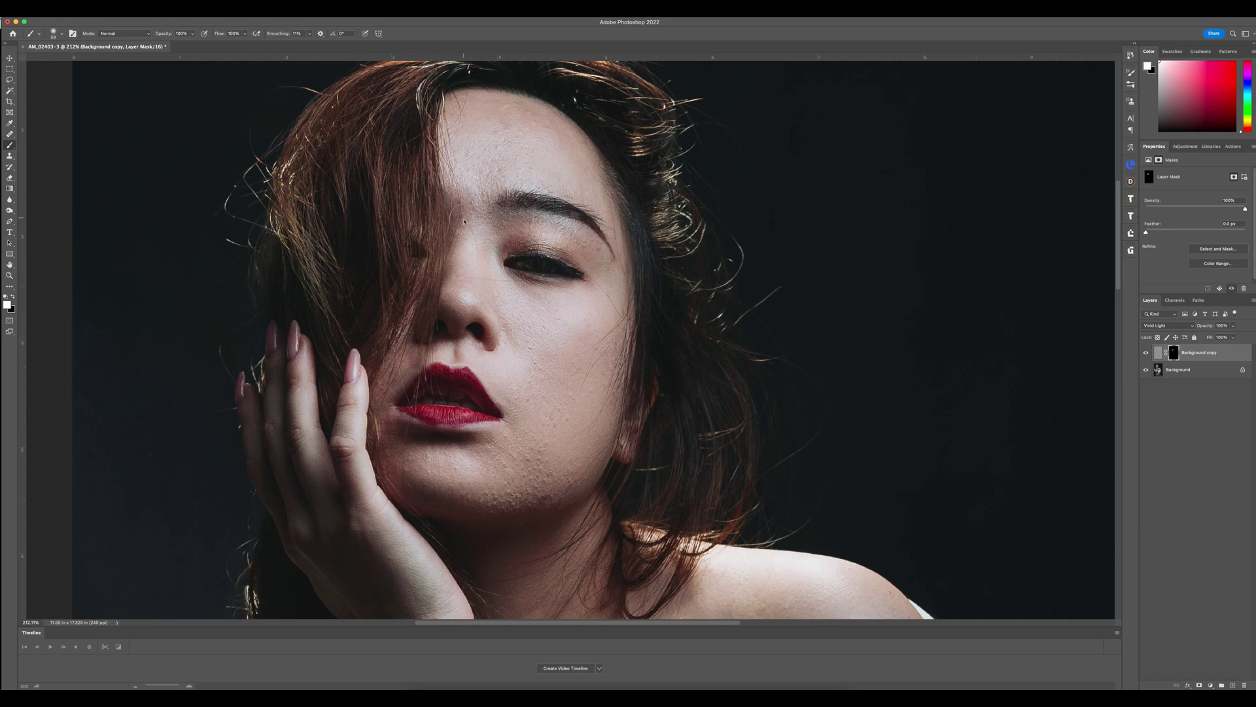
Paint white on the Background copy layer's mask to reveal the skin smoothing over the chest and bare shoulder.
key(x)
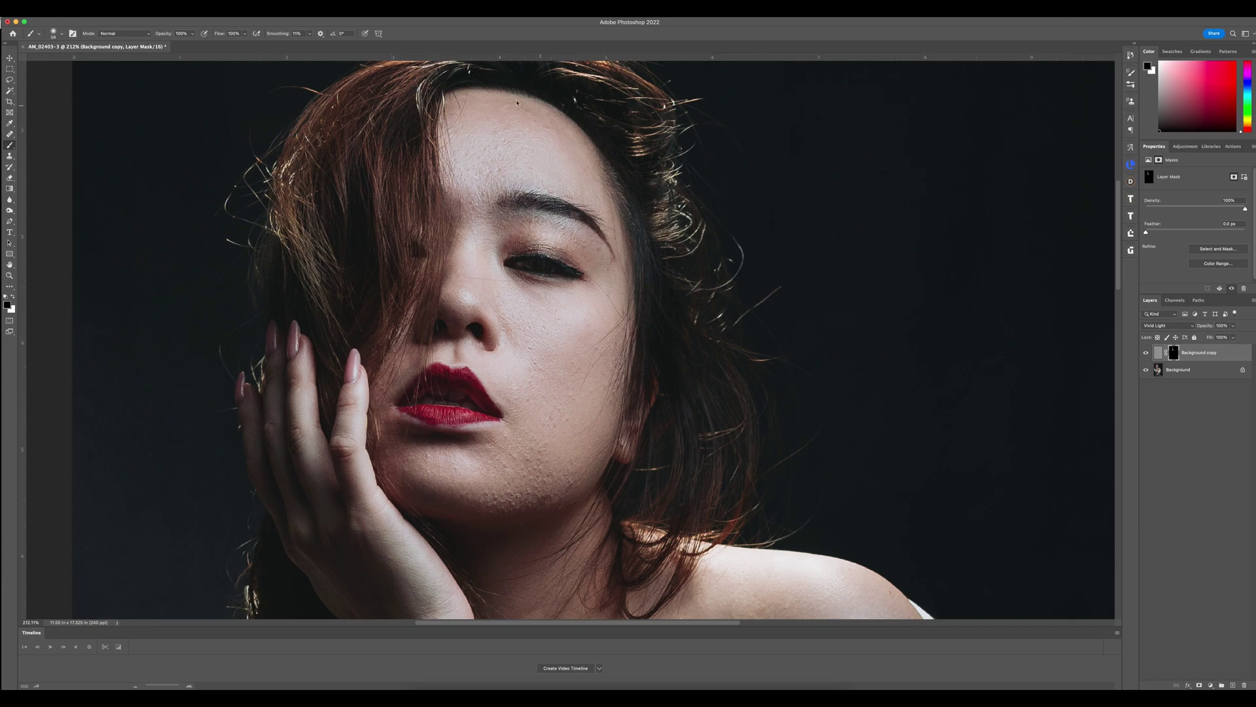
scroll(440, 210, down, 10)
key(x)
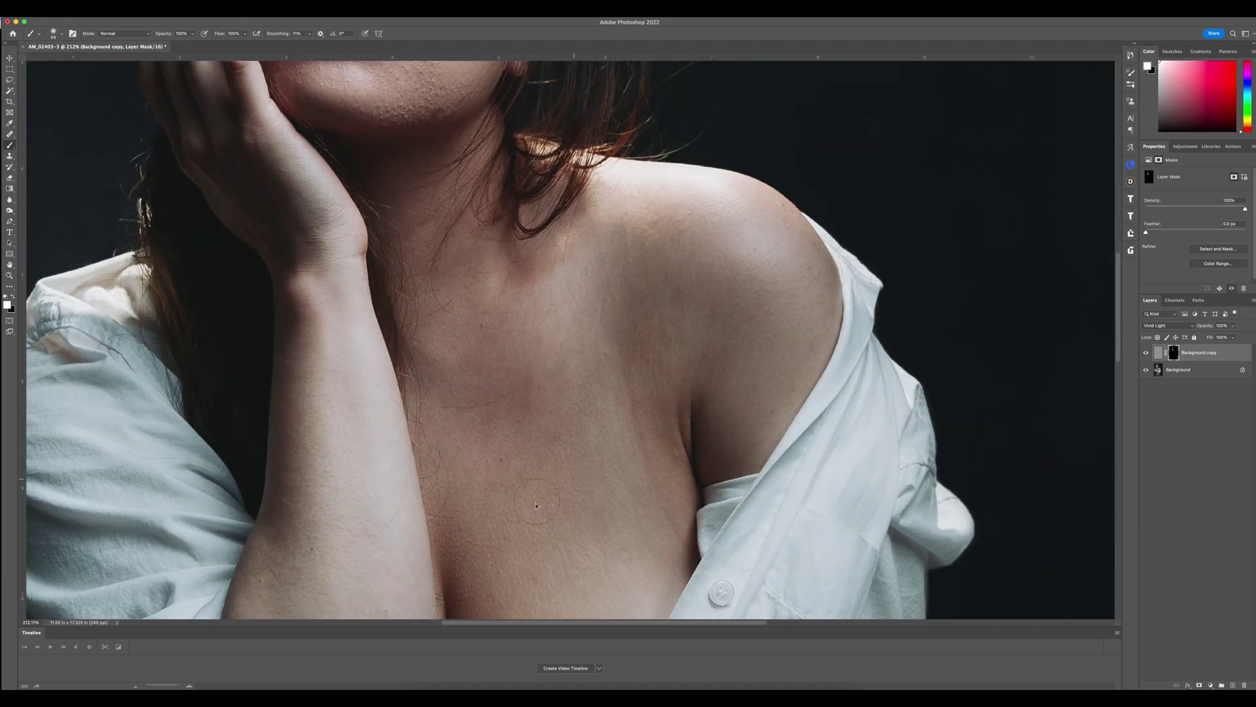
scroll(450, 305, down, 5)
scroll(405, 286, up, 8)
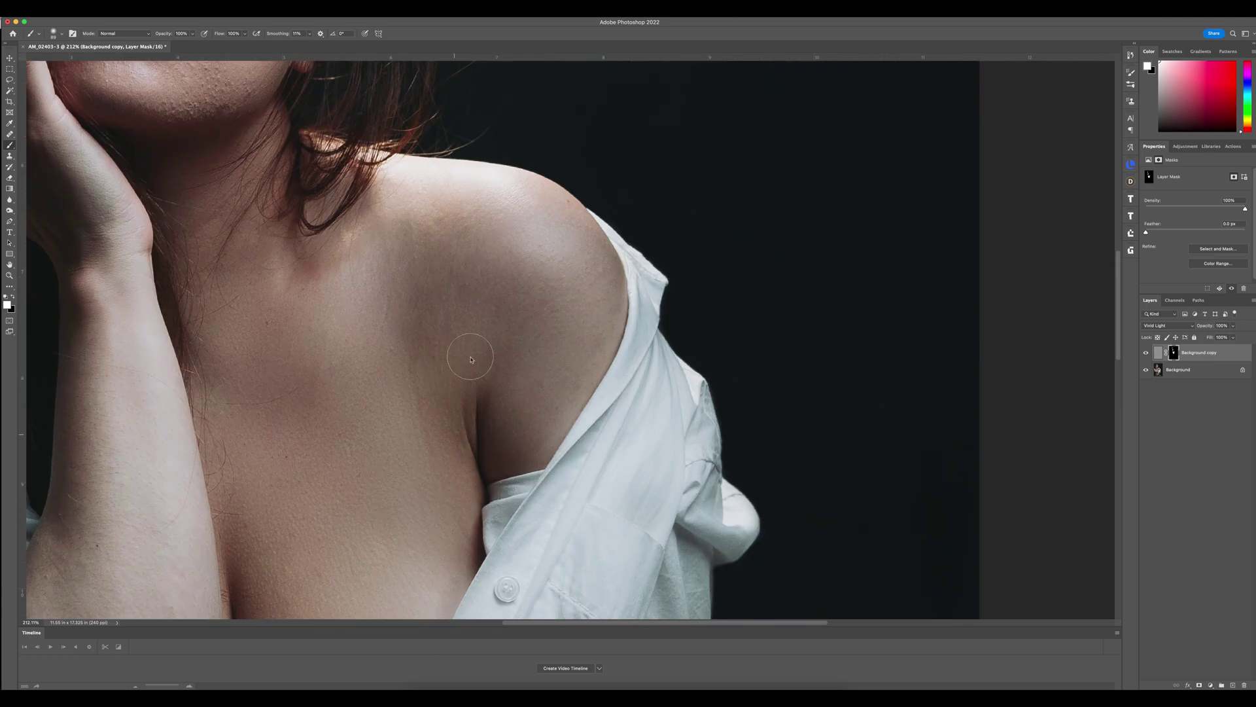
scroll(392, 478, up, 3)
scroll(390, 425, down, 10)
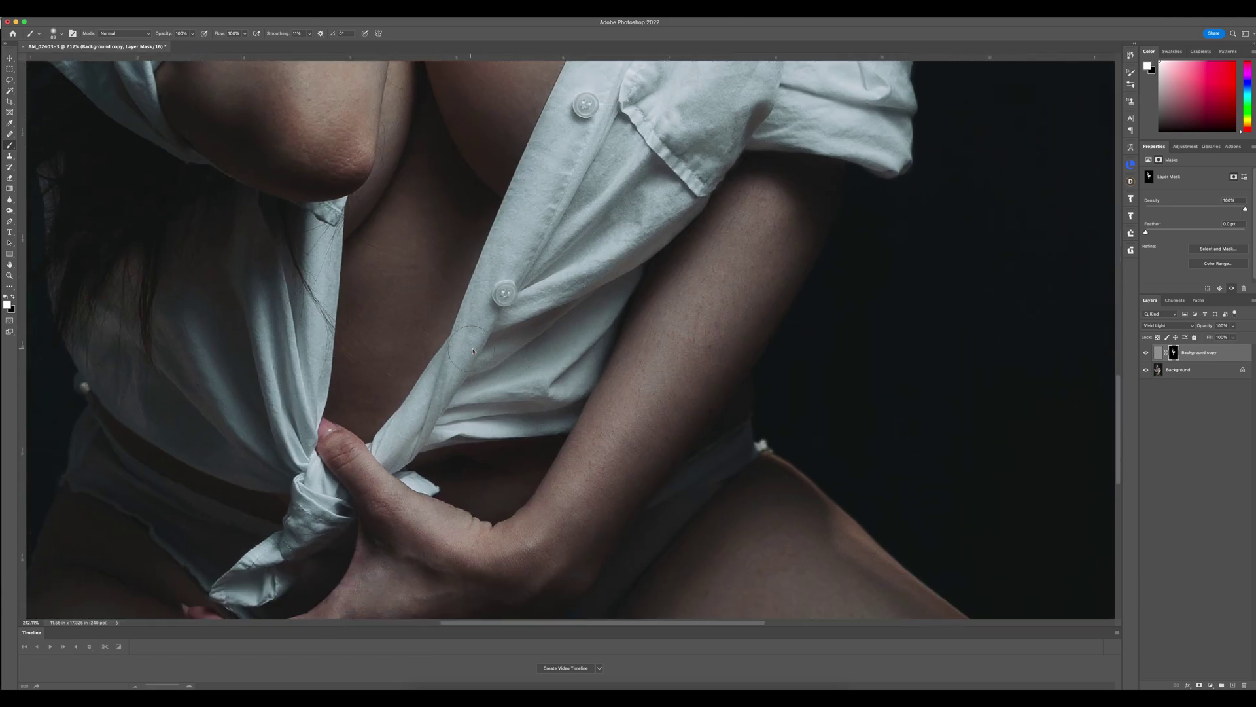
Continue painting the Background copy mask white over the skin of the hand, thighs and raised forearm.
scroll(383, 282, down, 3)
scroll(450, 378, down, 4)
scroll(485, 415, right, 4)
scroll(485, 415, down, 2)
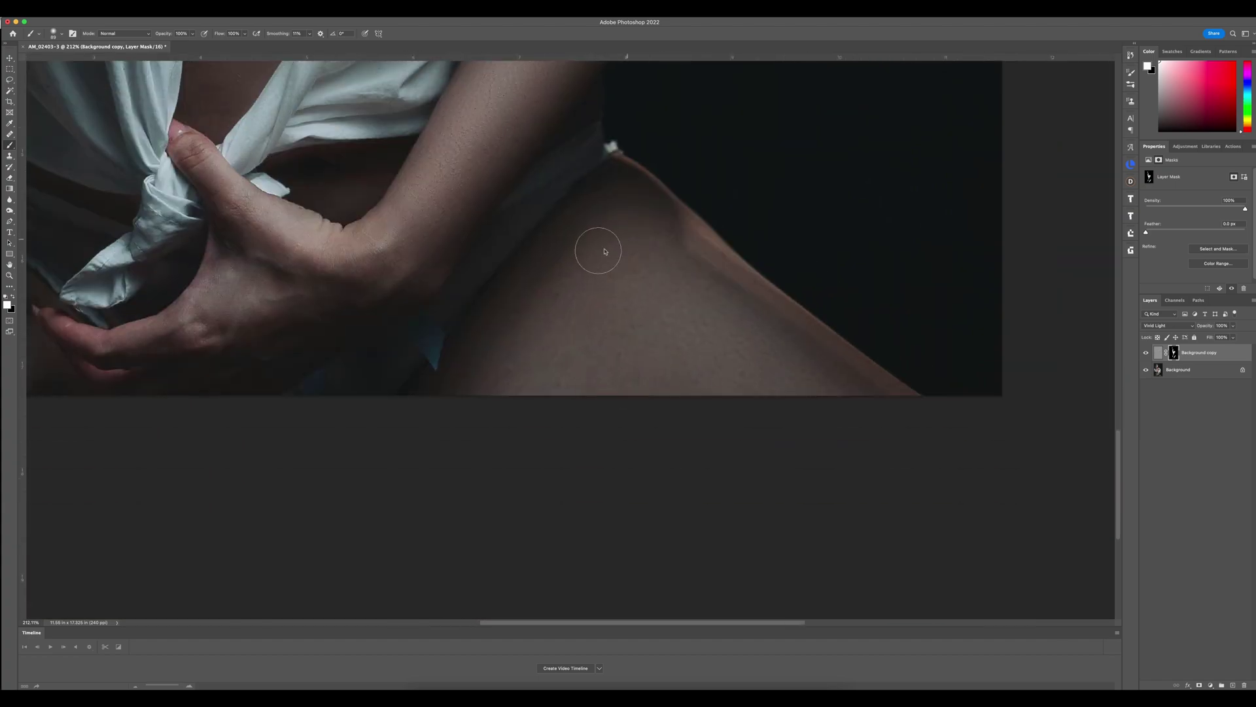
scroll(524, 415, left, 5)
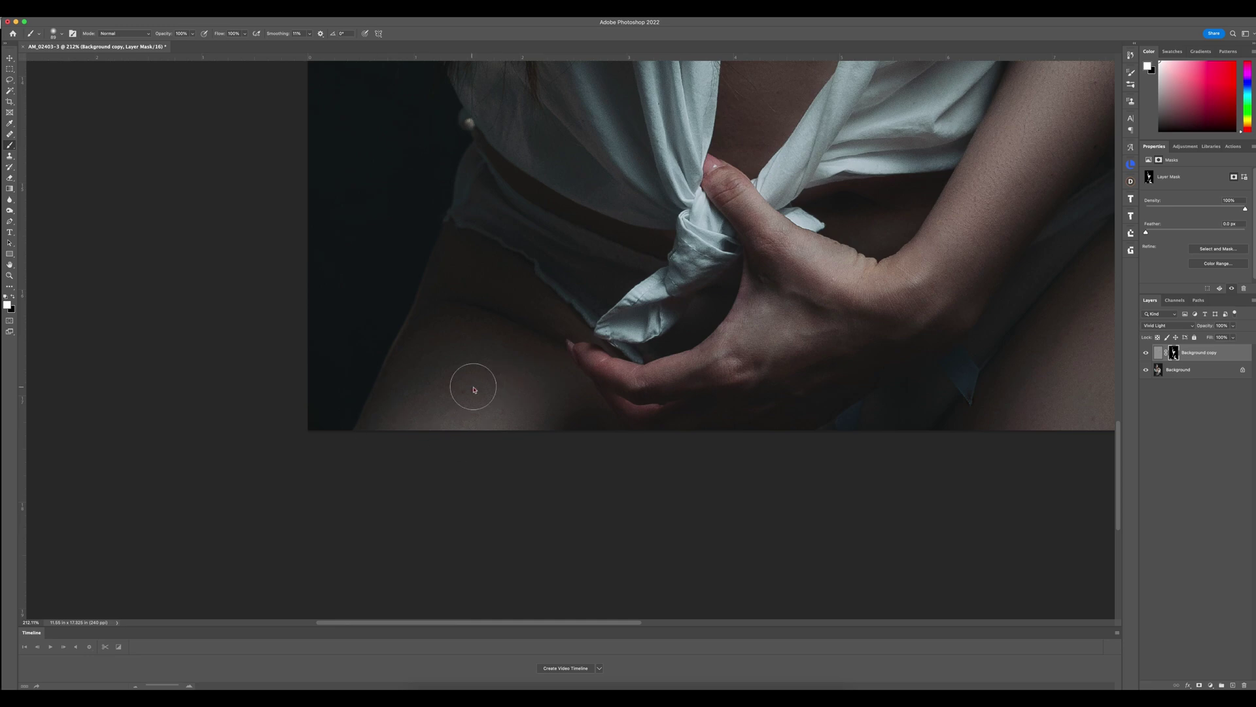
scroll(602, 300, down, 5)
scroll(603, 300, up, 5)
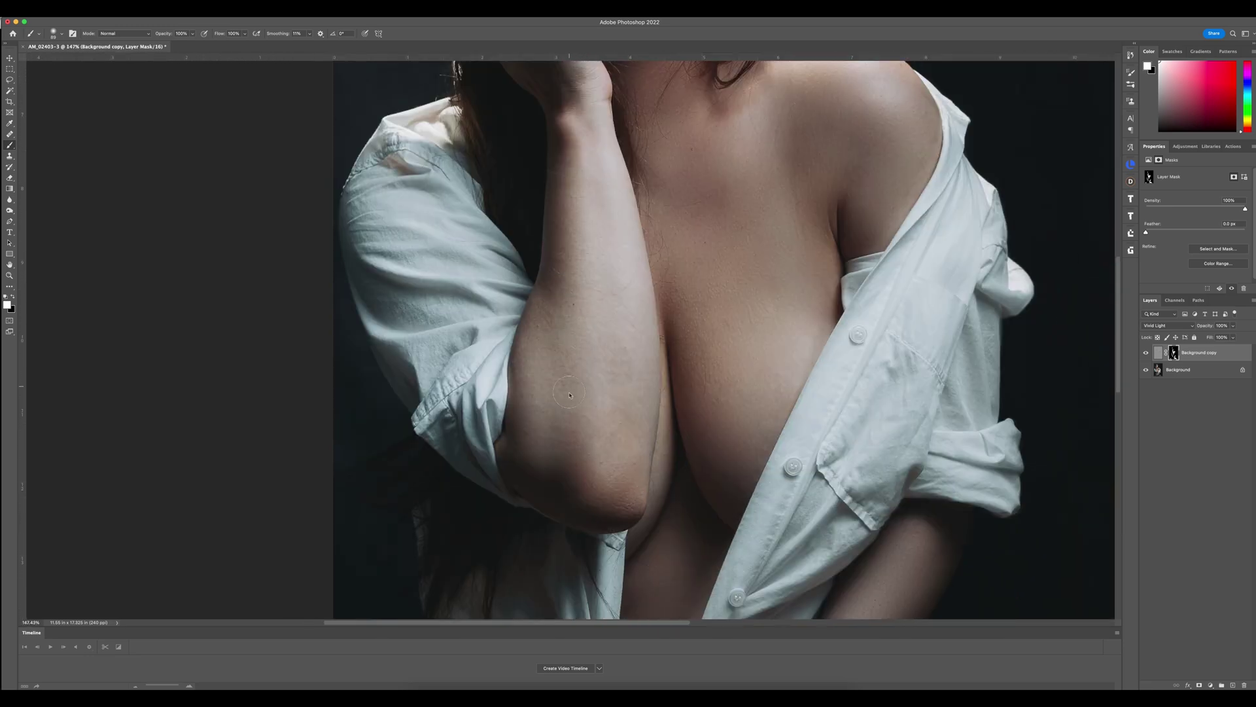
scroll(566, 406, up, 10)
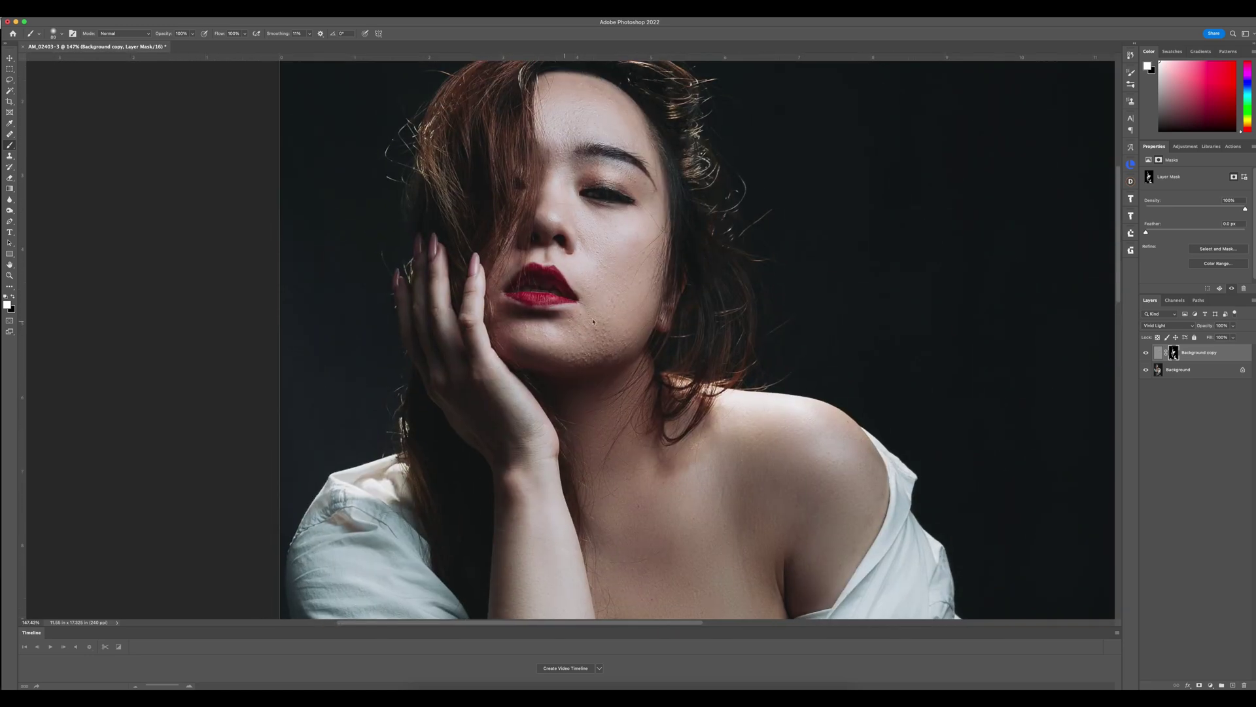
Check the smoothing on the face and stamp all visible layers into a new merged layer.
scroll(563, 324, up, 5)
scroll(500, 427, up, 10)
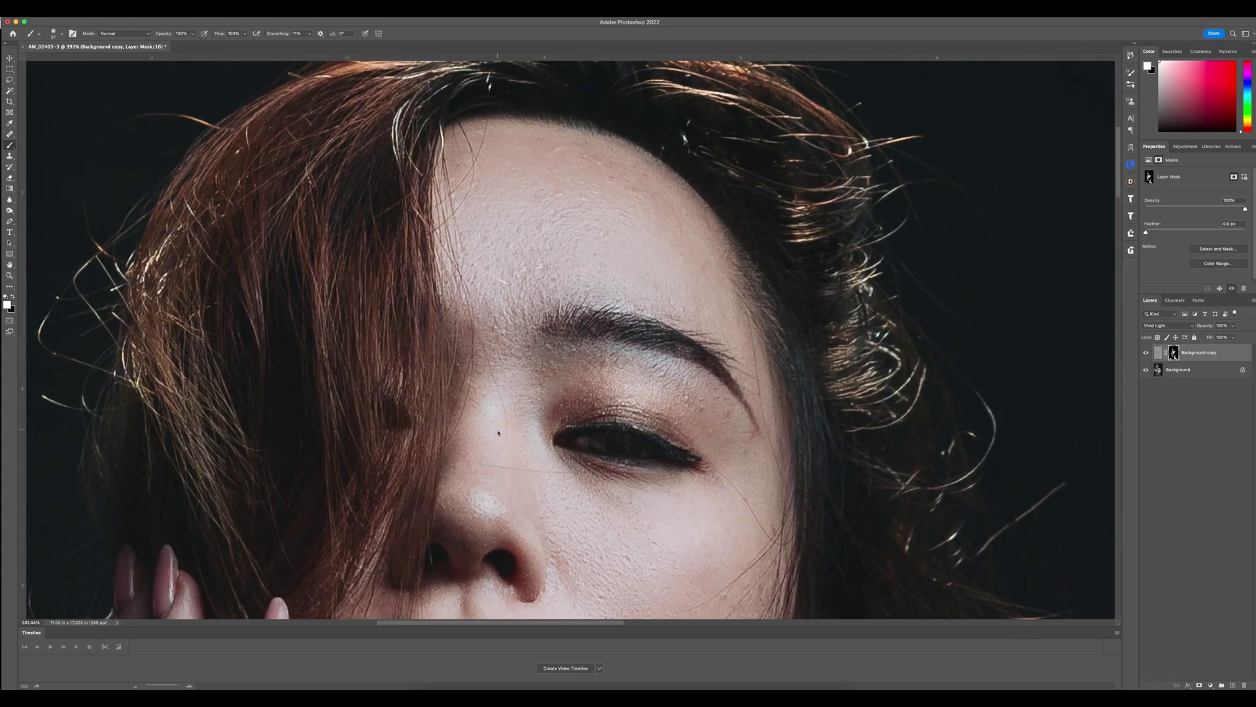
scroll(500, 427, down, 5)
key(super+alt+shift+e)
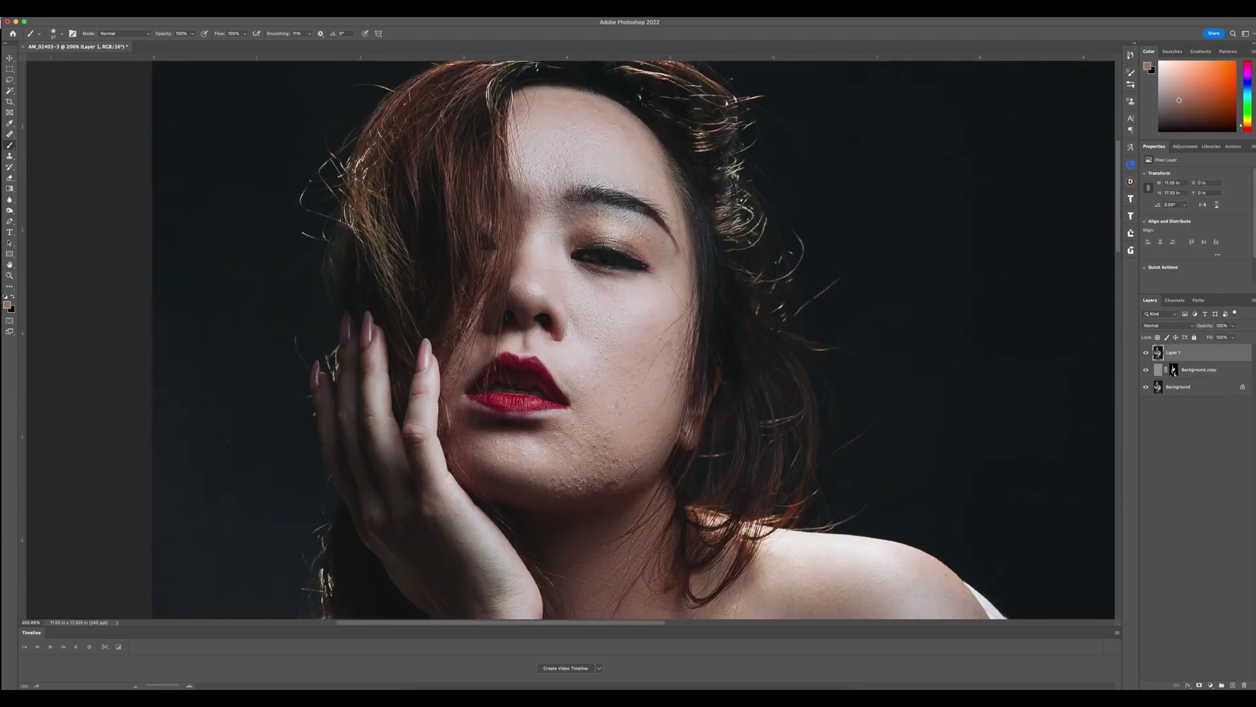
Run the Advance Frequency Separation action on the merged layer, entering 10 as its value.
click(1232, 146)
click(1166, 228)
text(10)
key(Return)
Set the Clone Stamp to sample the current layer and clone clean texture over the lower cheek on High FS Layer copy.
key(s)
click(358, 33)
click(357, 34)
mouse_move(587, 419)
mouse_down()
mouse_move(634, 420)
mouse_move(590, 345)
mouse_up()
drag(590, 344, 594, 348)
click(602, 315)
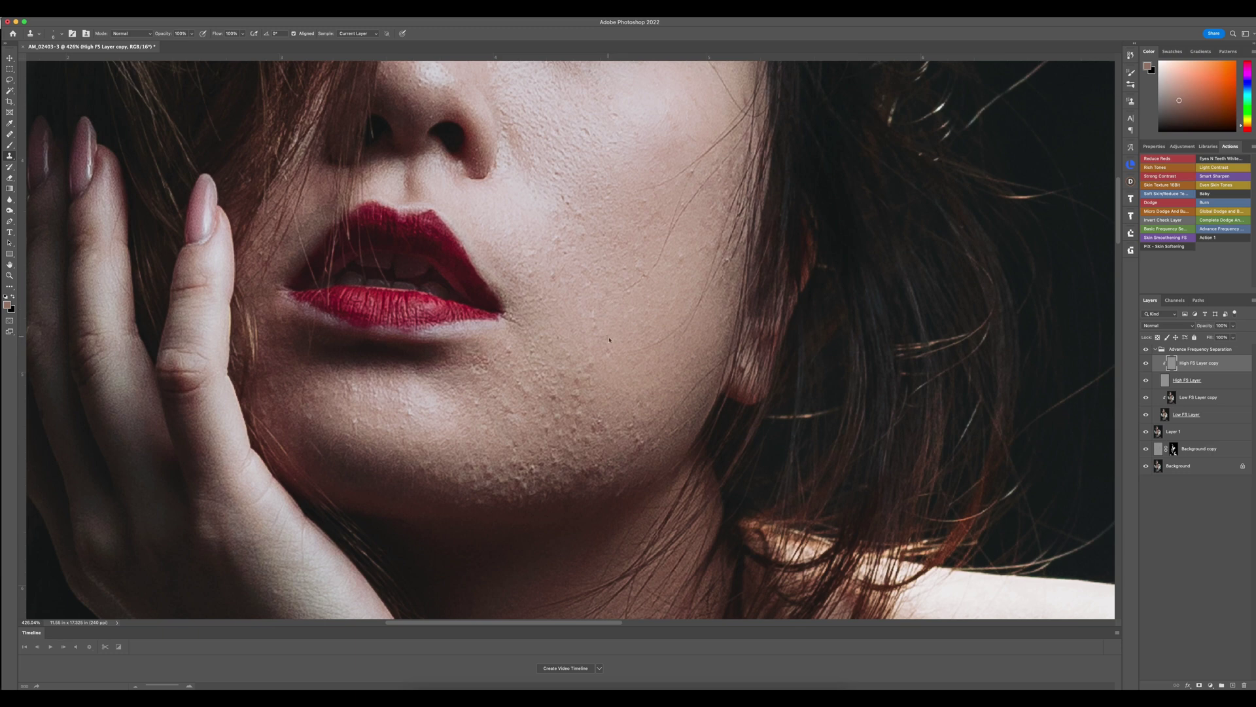
scroll(608, 341, down, 3)
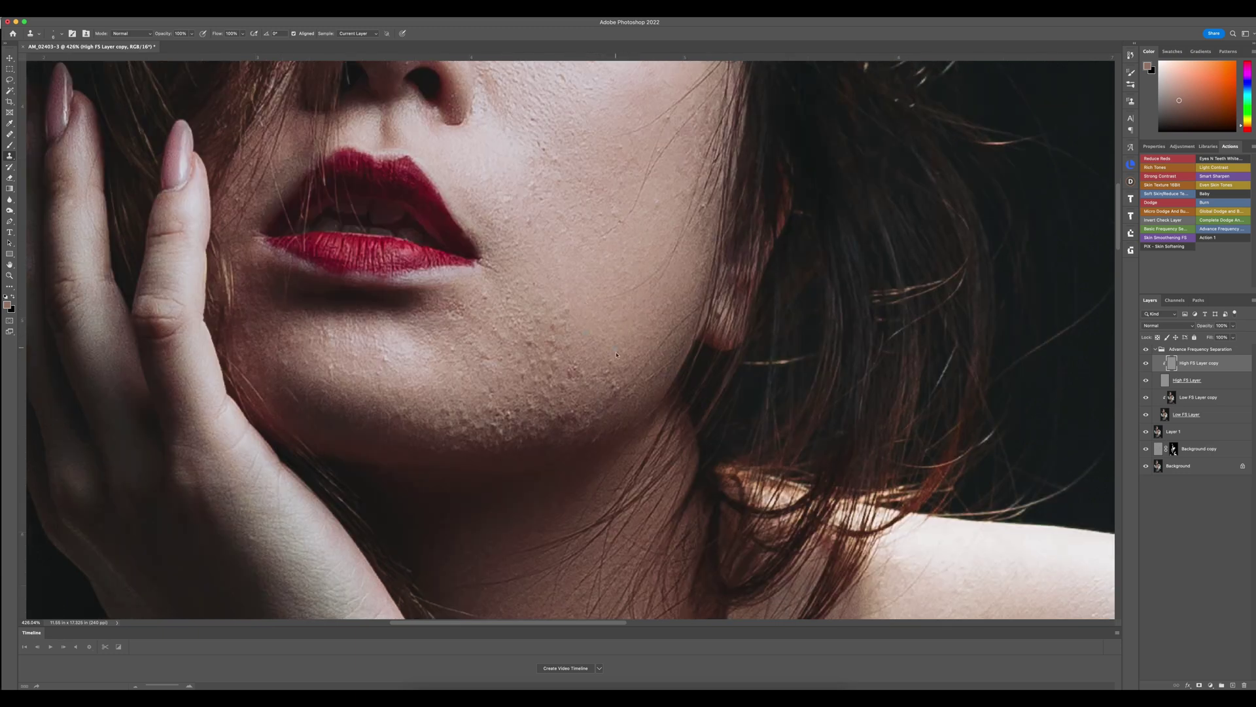
scroll(613, 344, down, 3)
click(593, 316)
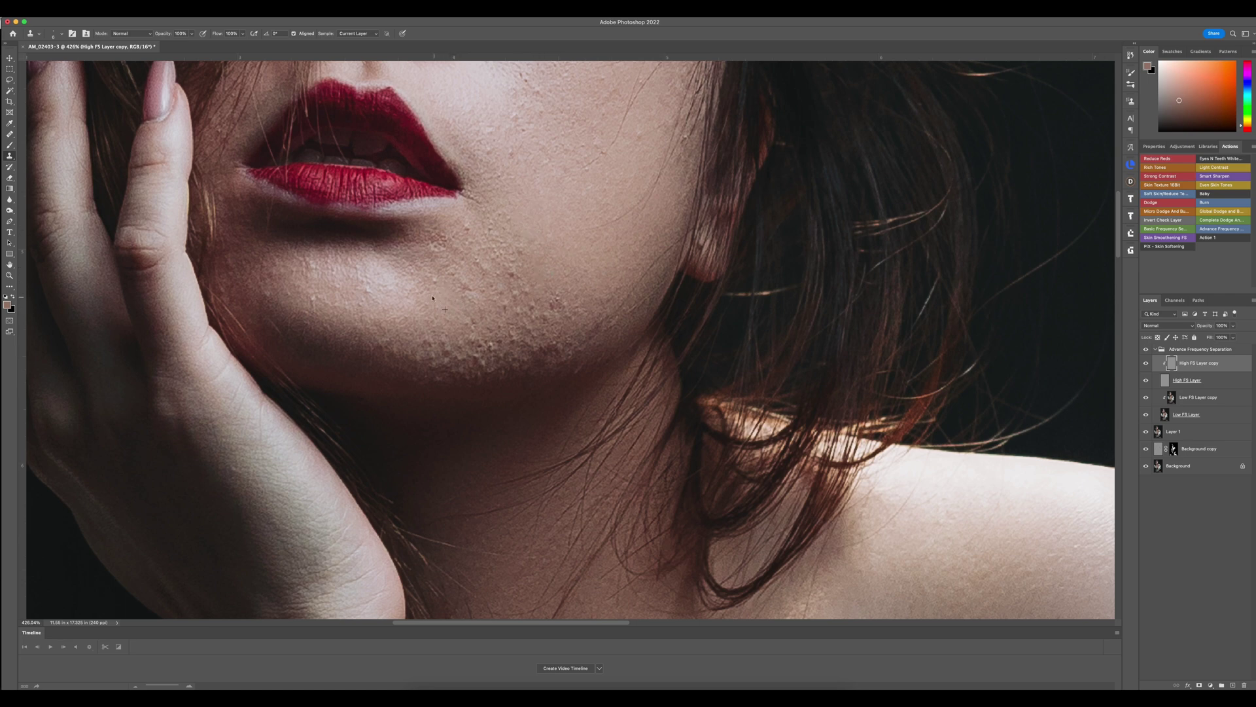
Clone clean skin texture over the small bumps across the chin below the lower lip.
click(426, 343)
click(445, 351)
click(367, 285)
click(340, 289)
click(311, 305)
click(325, 305)
click(271, 278)
click(303, 265)
click(528, 293)
Clone out the cluster of bumps on the chin below the corner of the mouth.
drag(515, 263, 446, 369)
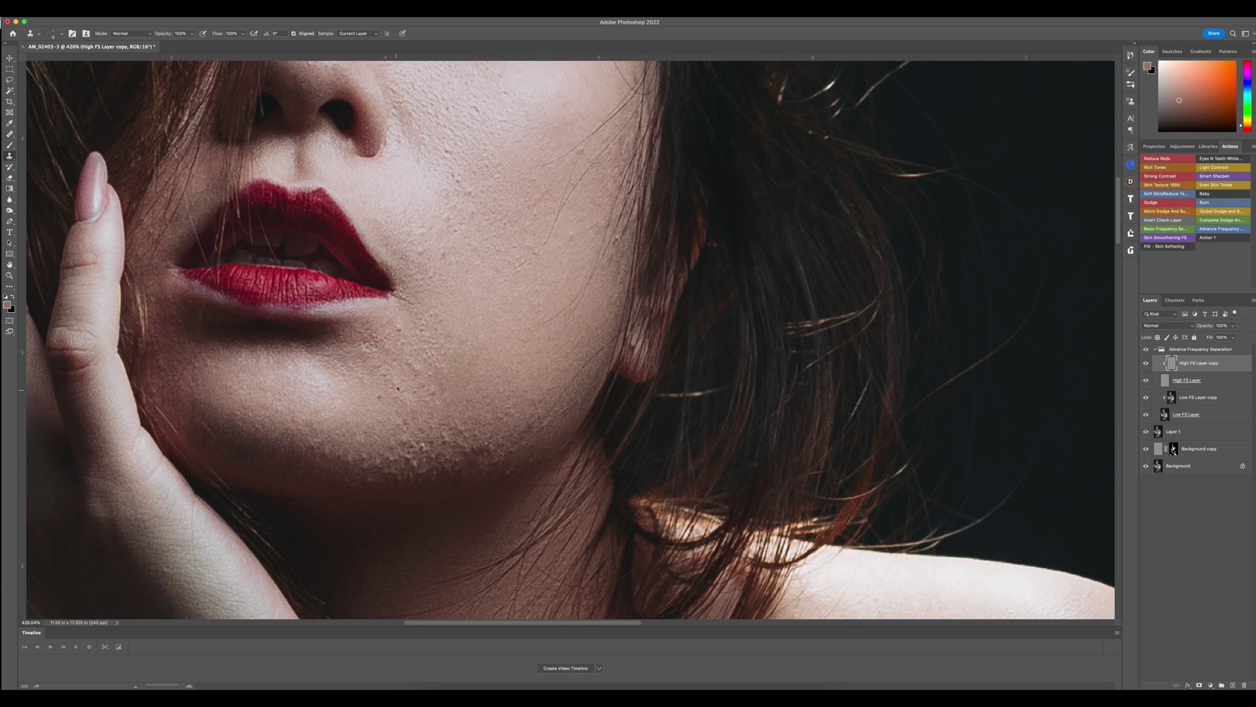
click(371, 340)
click(369, 347)
click(362, 357)
click(340, 364)
click(337, 379)
click(330, 362)
click(343, 380)
click(353, 373)
Sample smooth skin near the jaw and clone it over the rough bumps along the jawline.
scroll(324, 370, down, 3)
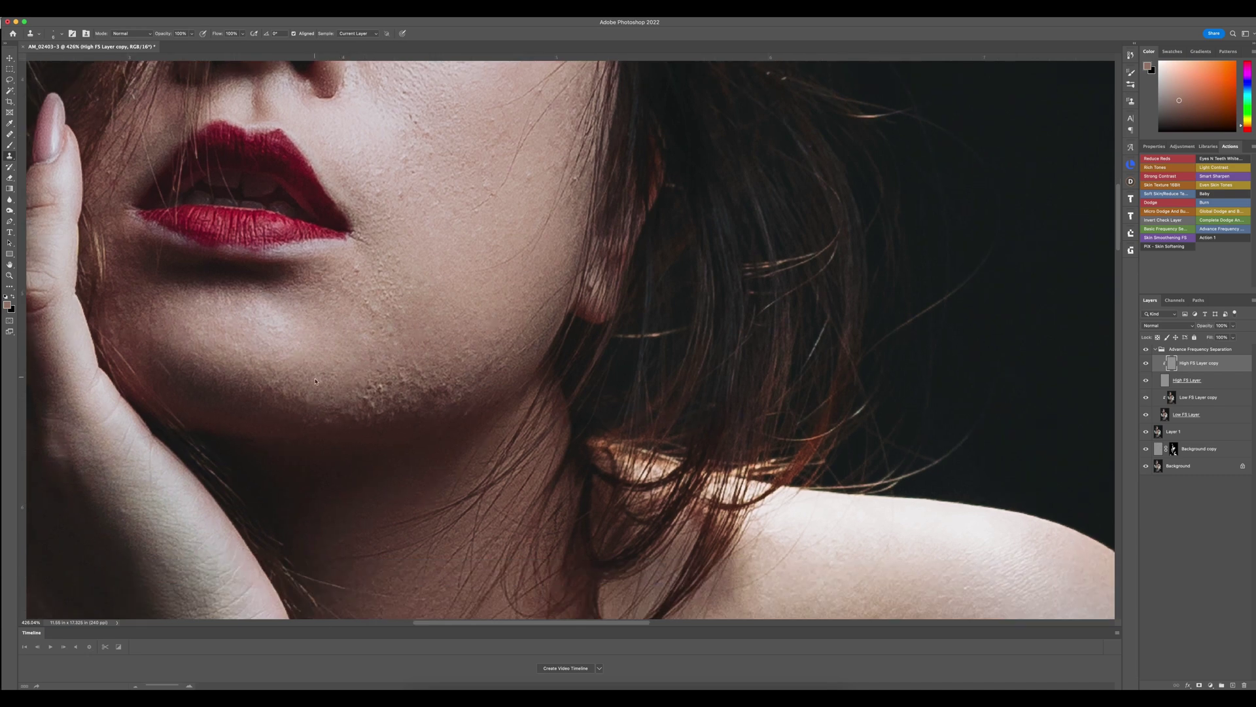
scroll(439, 346, right, 3)
scroll(439, 346, down, 2)
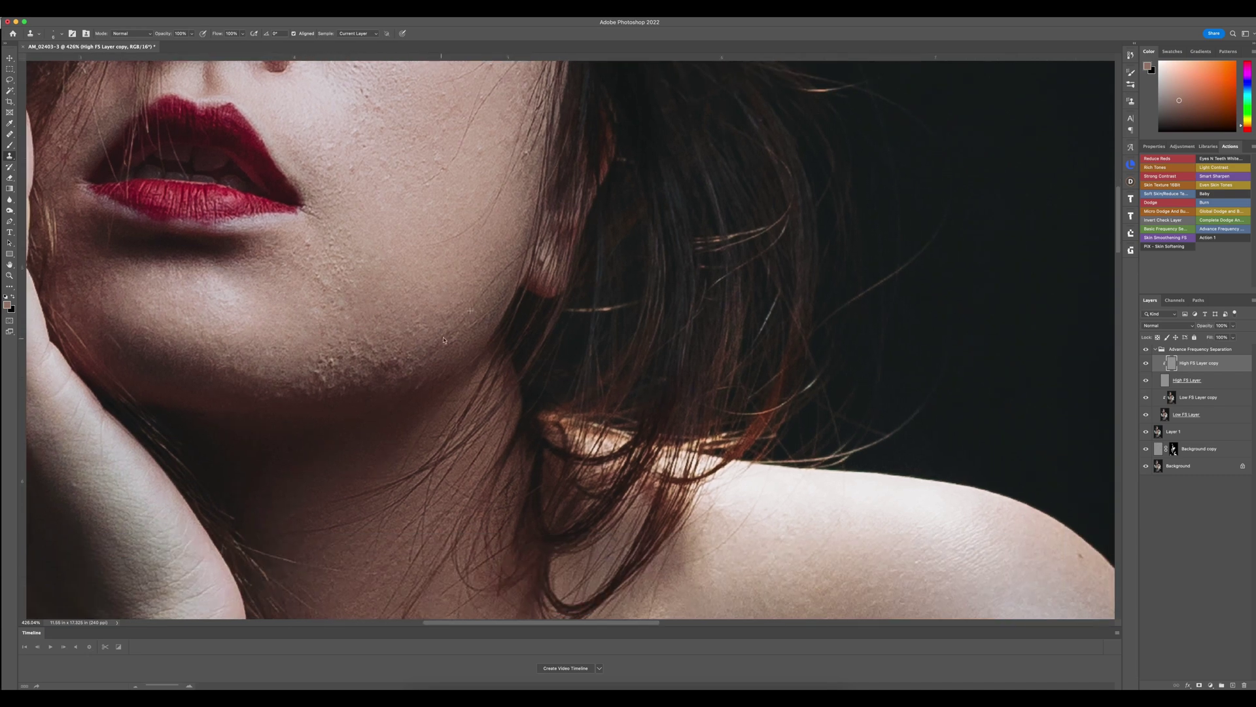
scroll(432, 342, up, 3)
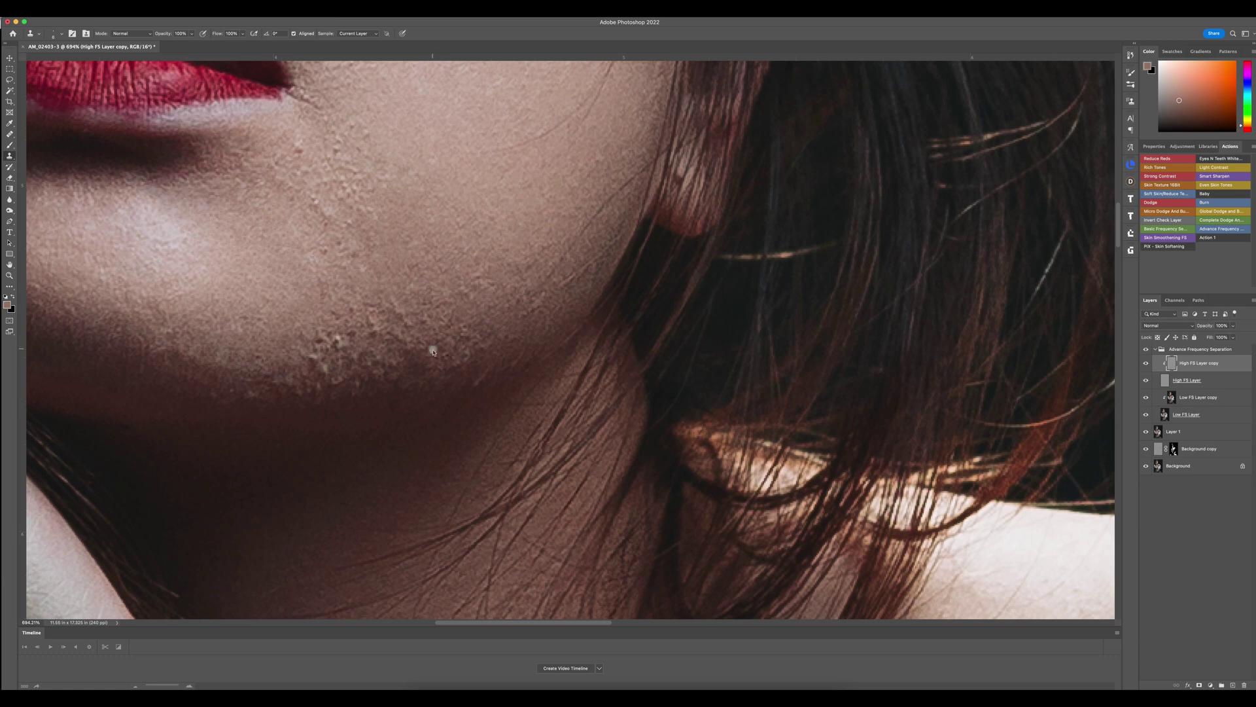
alt+click(505, 314)
ctrl+alt+drag(265, 368, 247, 395)
scroll(282, 330, right, 2)
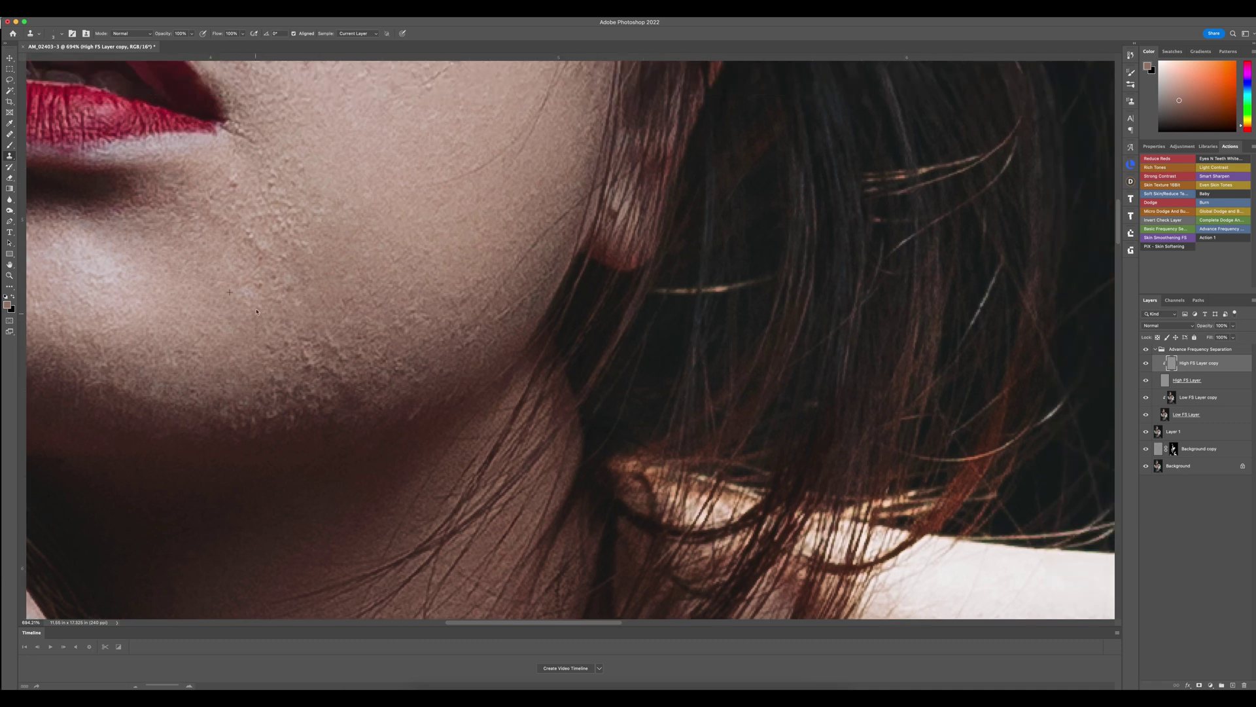
Review the whole portrait, then clone fresh skin samples over the remaining bumps on the chin's lower edge.
scroll(425, 198, down, 10)
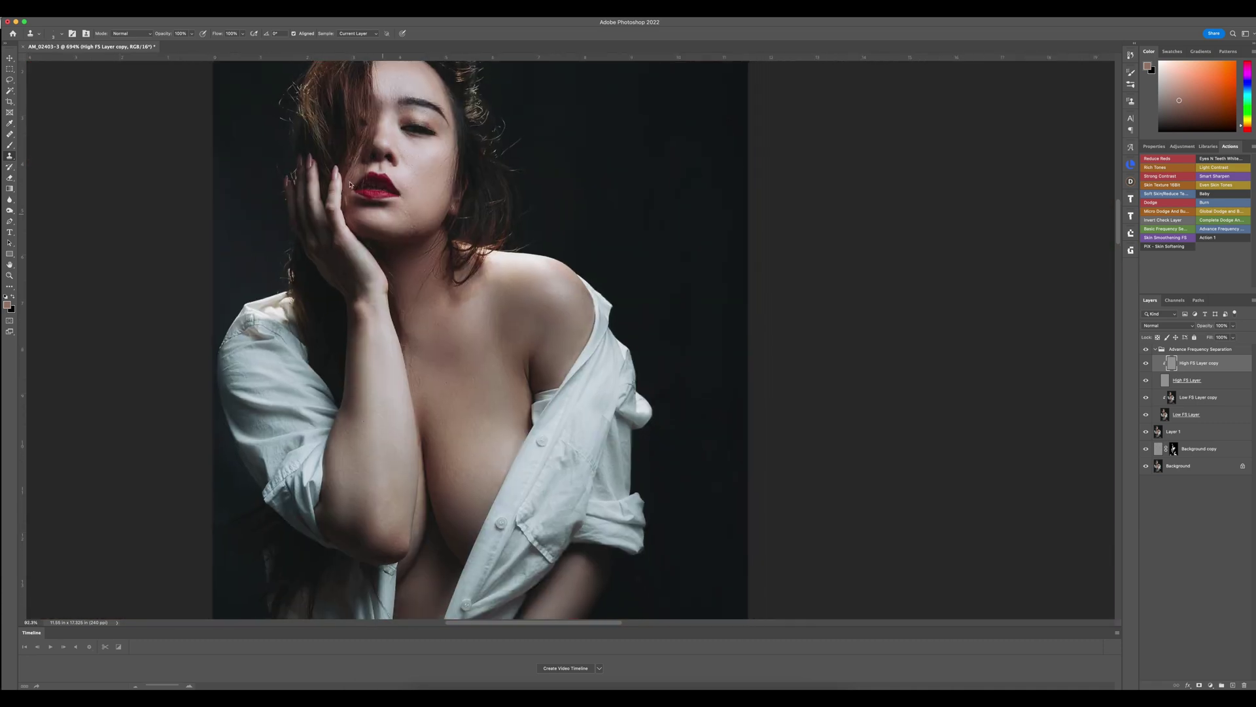
scroll(426, 199, up, 9)
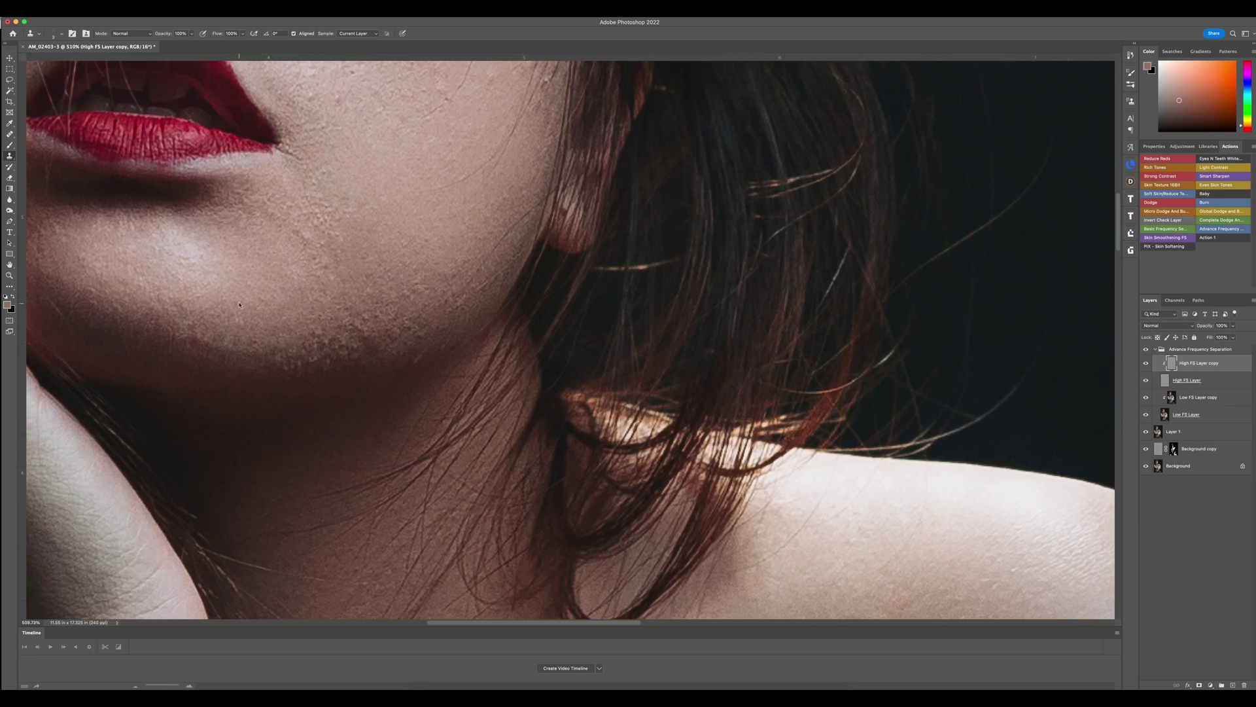
scroll(373, 309, down, 2)
scroll(373, 309, right, 2)
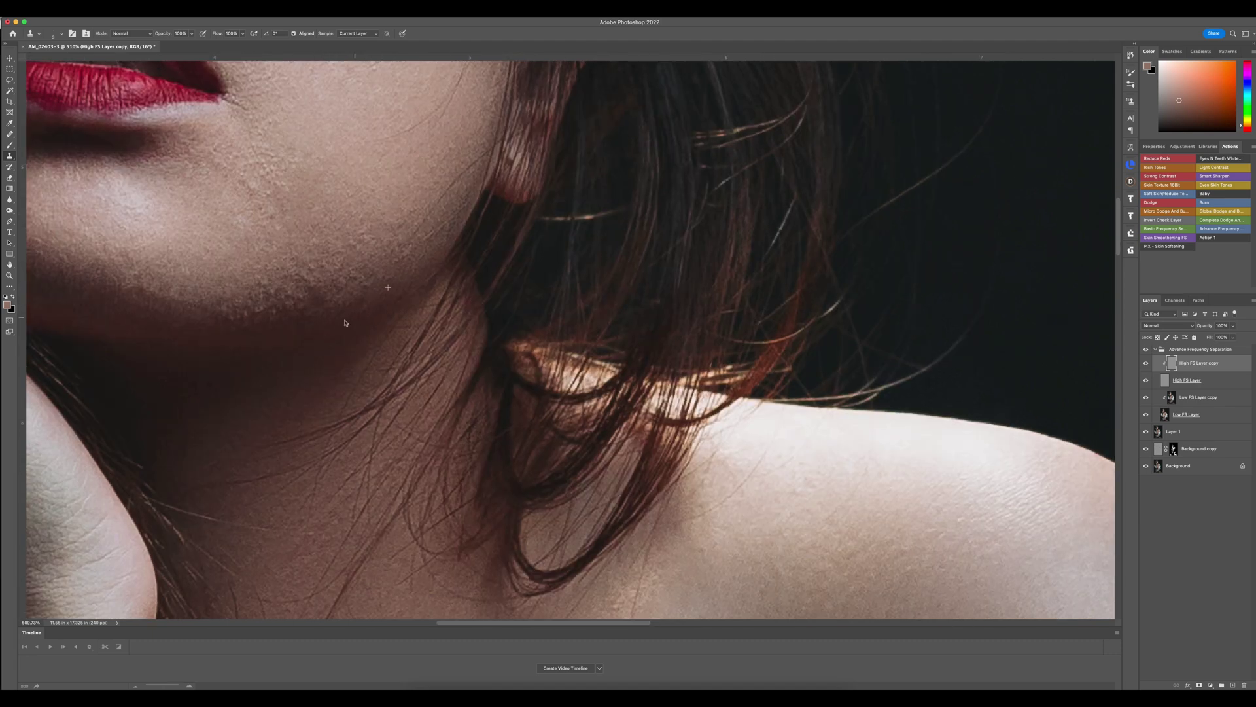
alt+click(227, 335)
click(233, 319)
alt+click(391, 270)
click(304, 282)
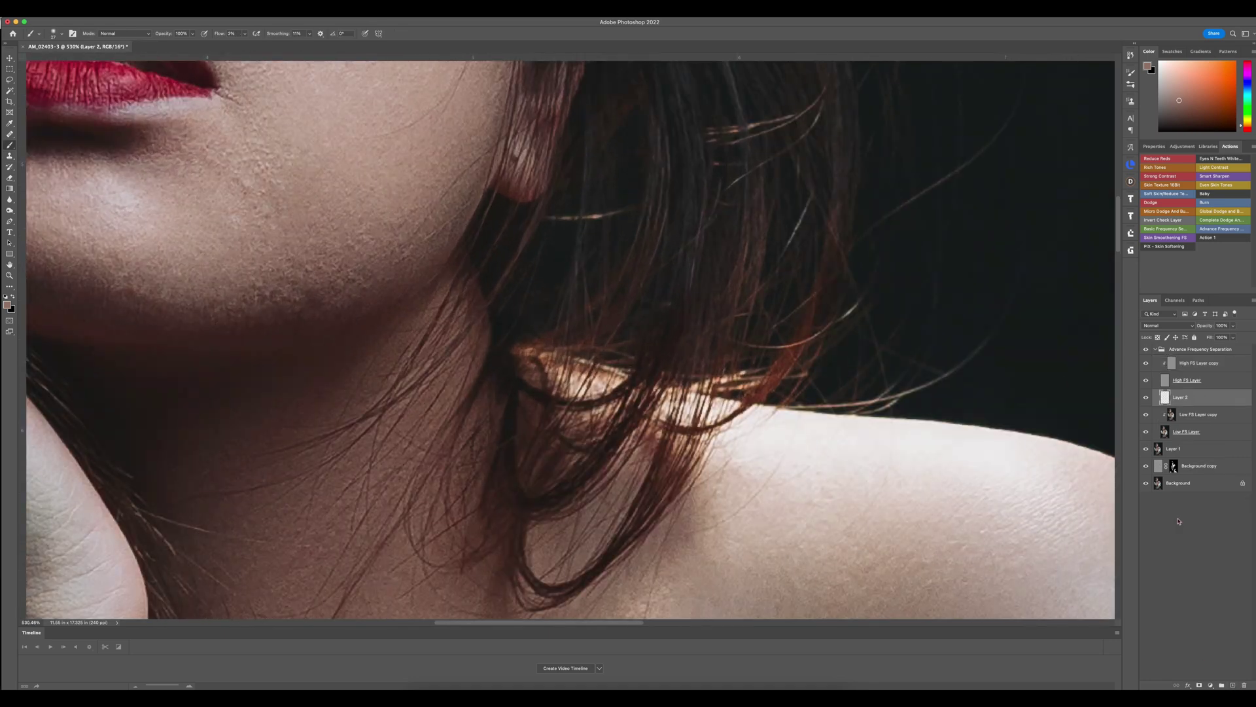
Sample nearby skin tones and brush them softly along the jawline on Layer 2 at 2% flow.
alt+click(358, 288)
alt+click(384, 257)
ctrl+alt+drag(327, 308, 314, 312)
Return to the Clone Stamp on High FS Layer copy and retouch the bumps between the mouth corner and jawline.
key(s)
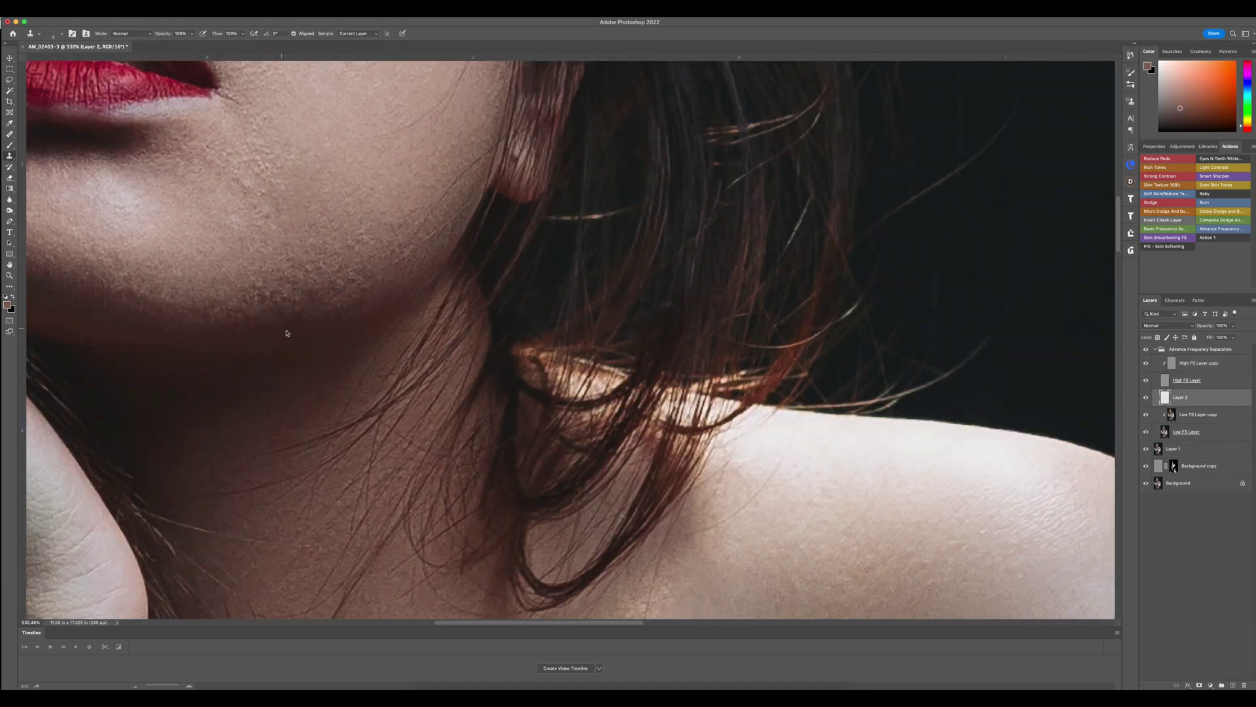
click(1195, 366)
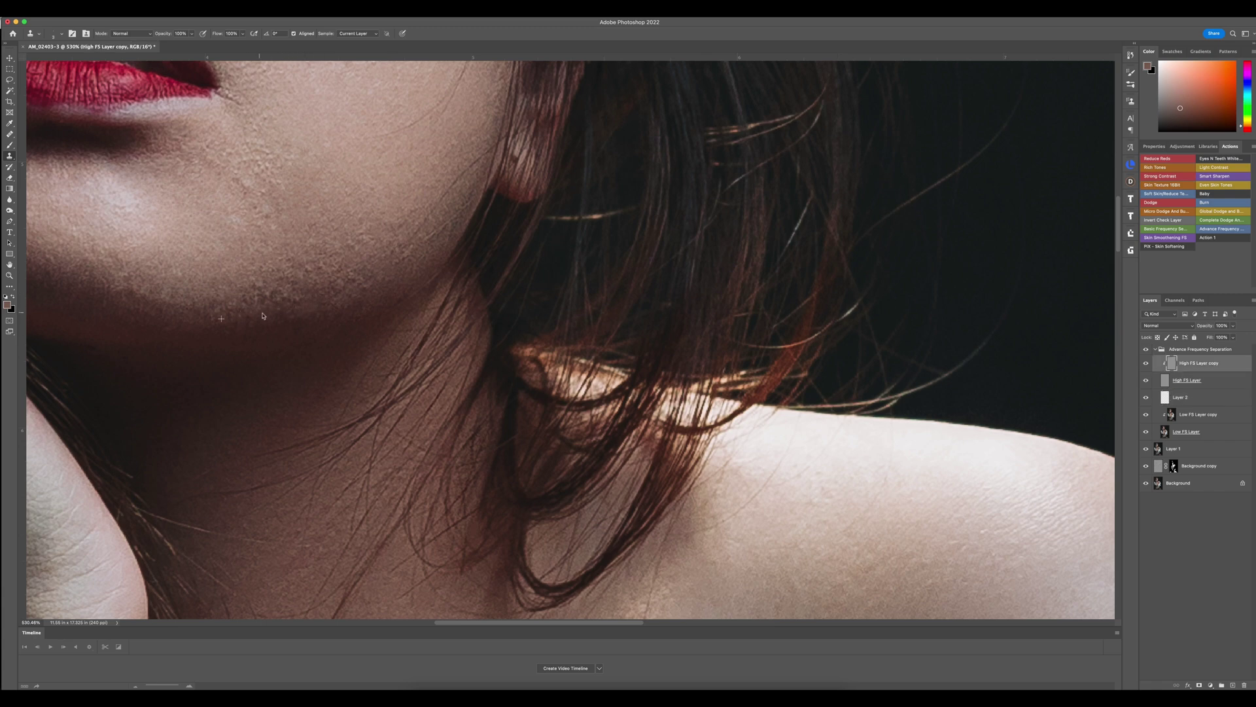
scroll(295, 281, up, 2)
scroll(296, 281, left, 2)
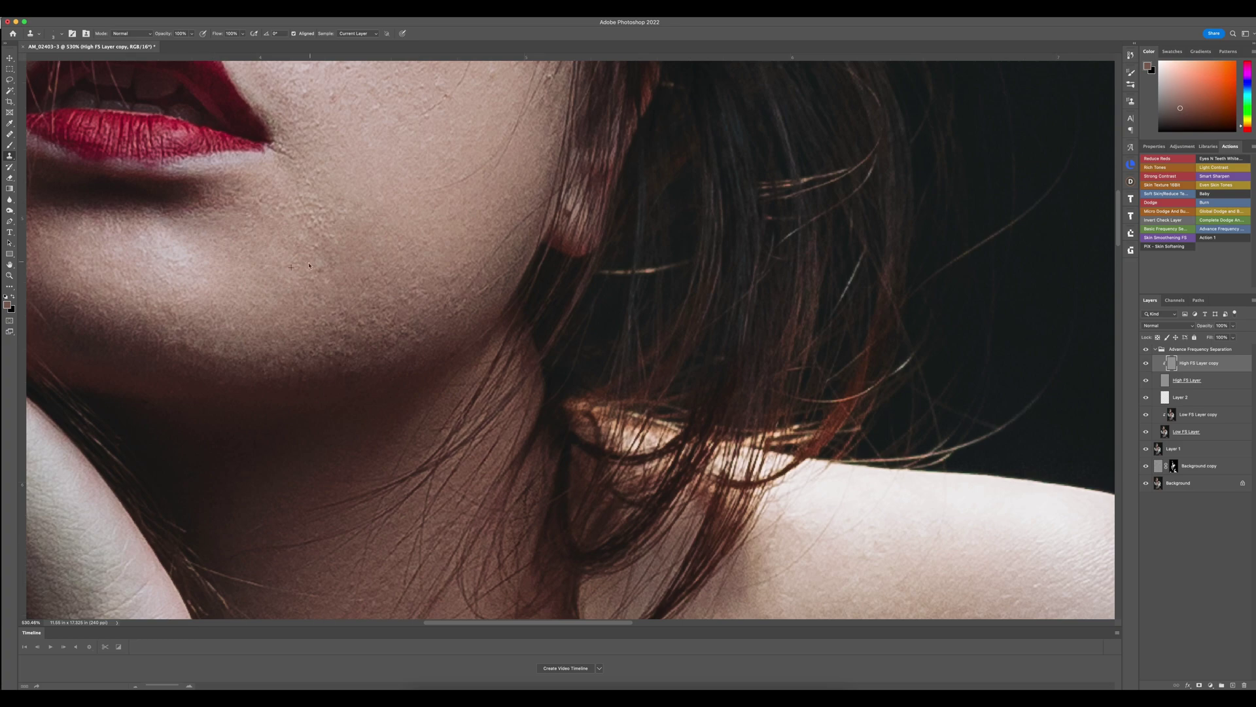
scroll(282, 272, up, 2)
scroll(282, 271, right, 3)
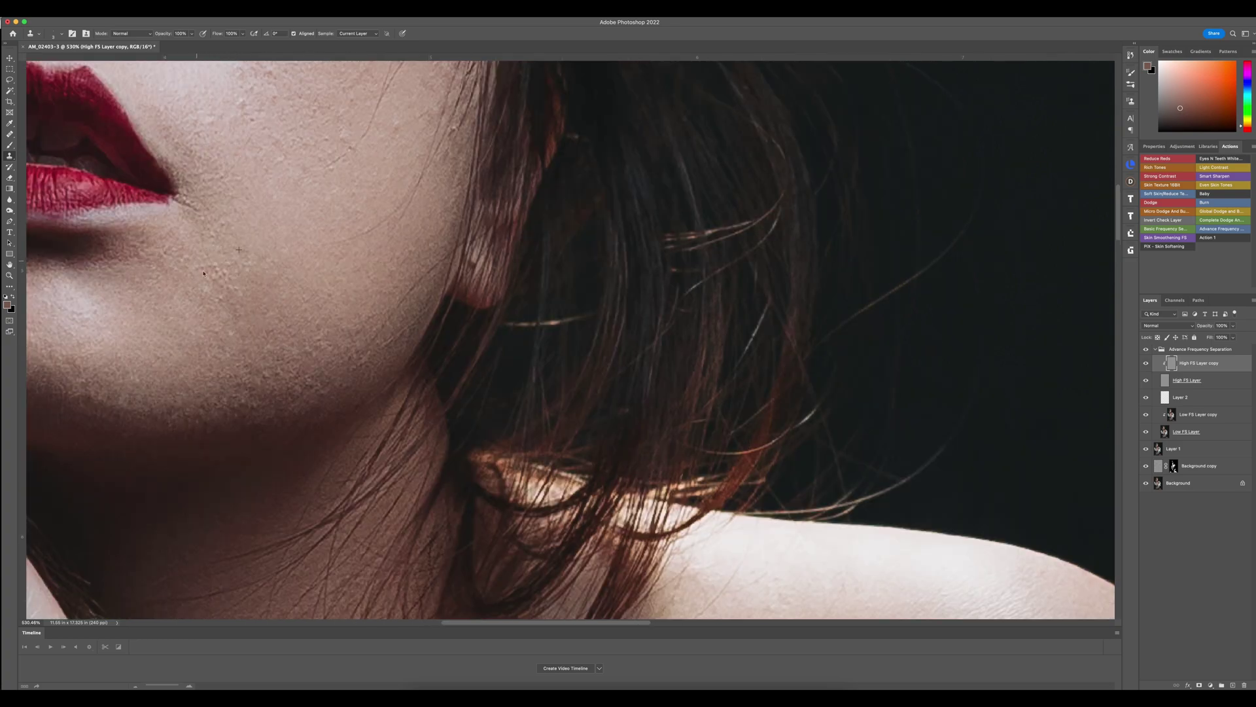
Clone smoother texture over the blemishes on the cheek between the nose and the hairline.
scroll(164, 392, up, 5)
scroll(164, 393, right, 3)
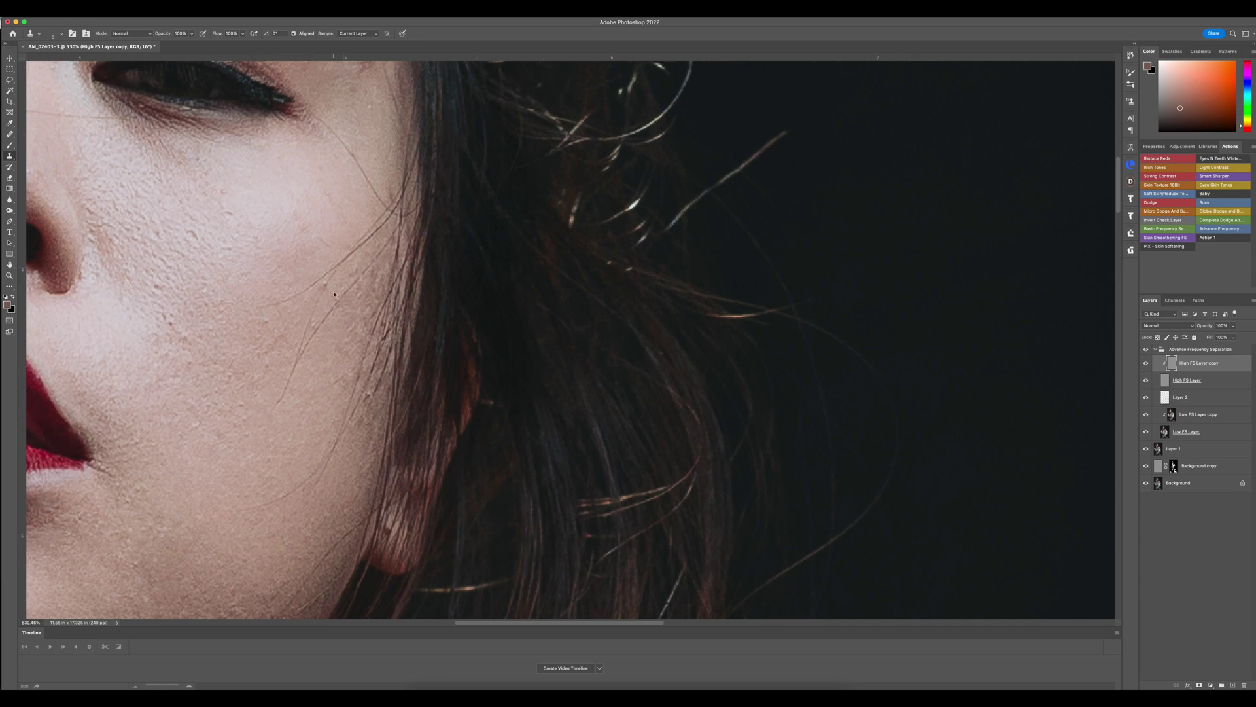
scroll(364, 265, left, 5)
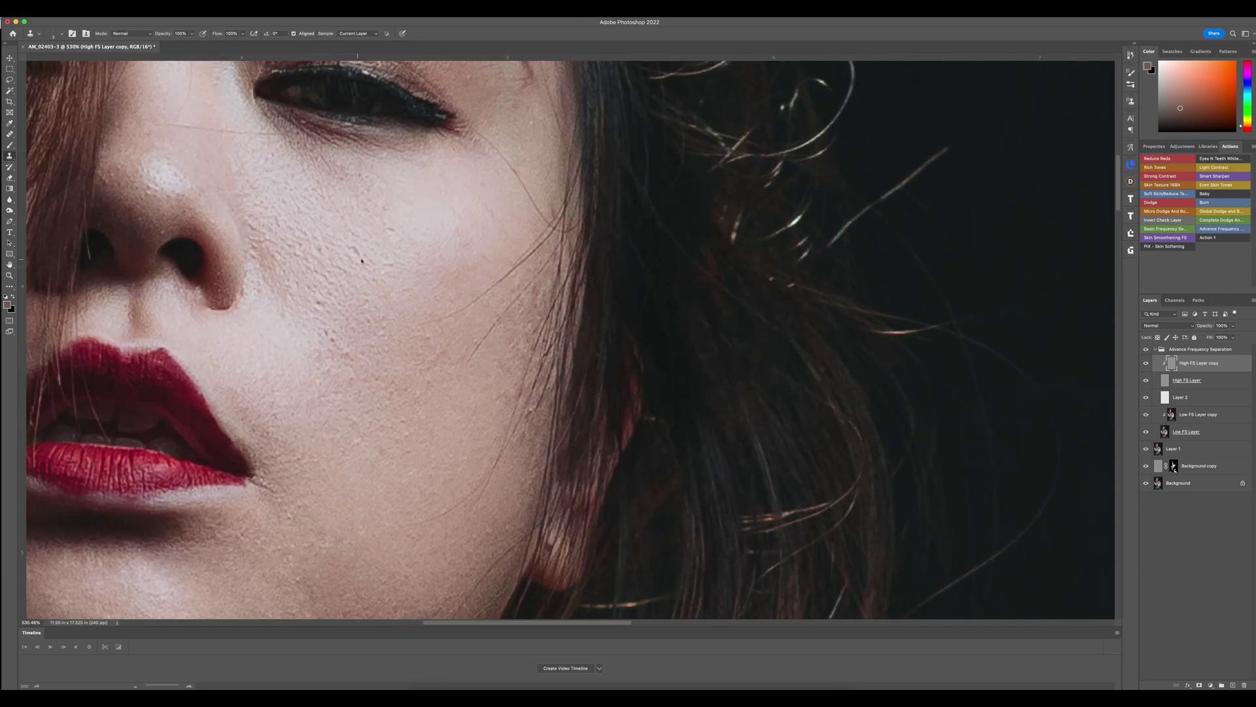
drag(329, 337, 336, 338)
scroll(393, 223, up, 3)
scroll(392, 223, left, 3)
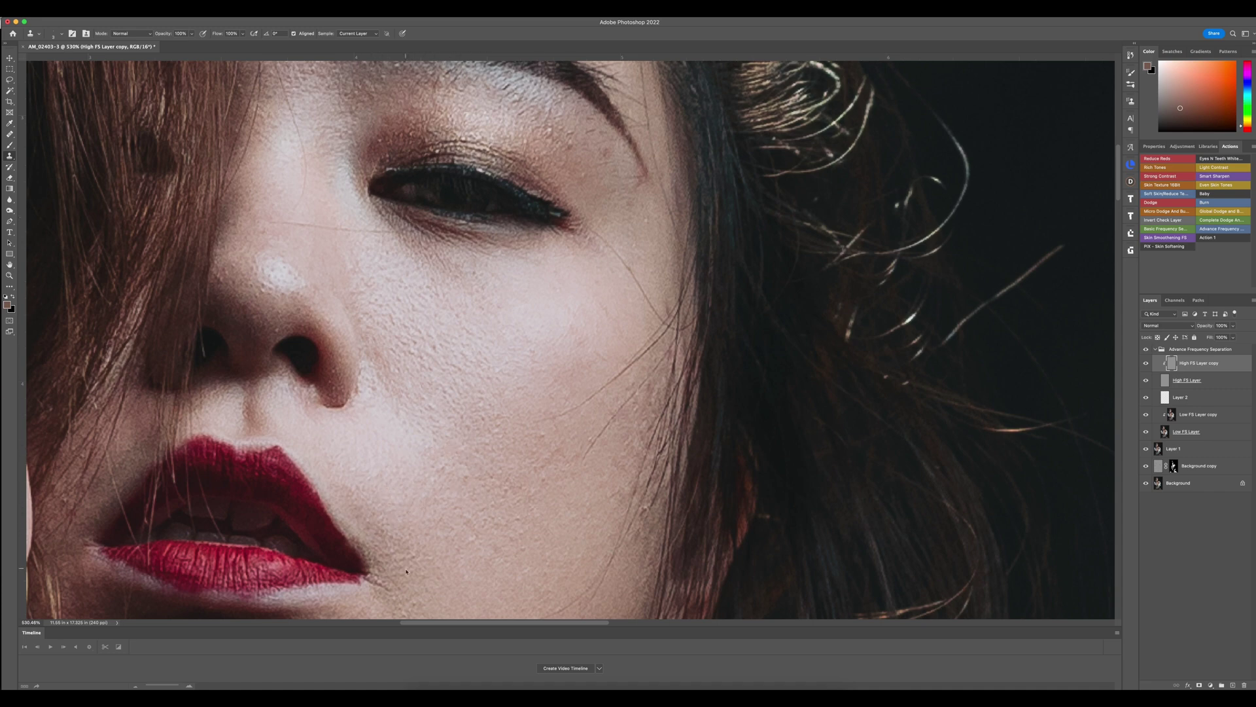
Clone clean skin texture over the rough spots at the corner of the mouth and along the lower chin.
drag(377, 571, 448, 525)
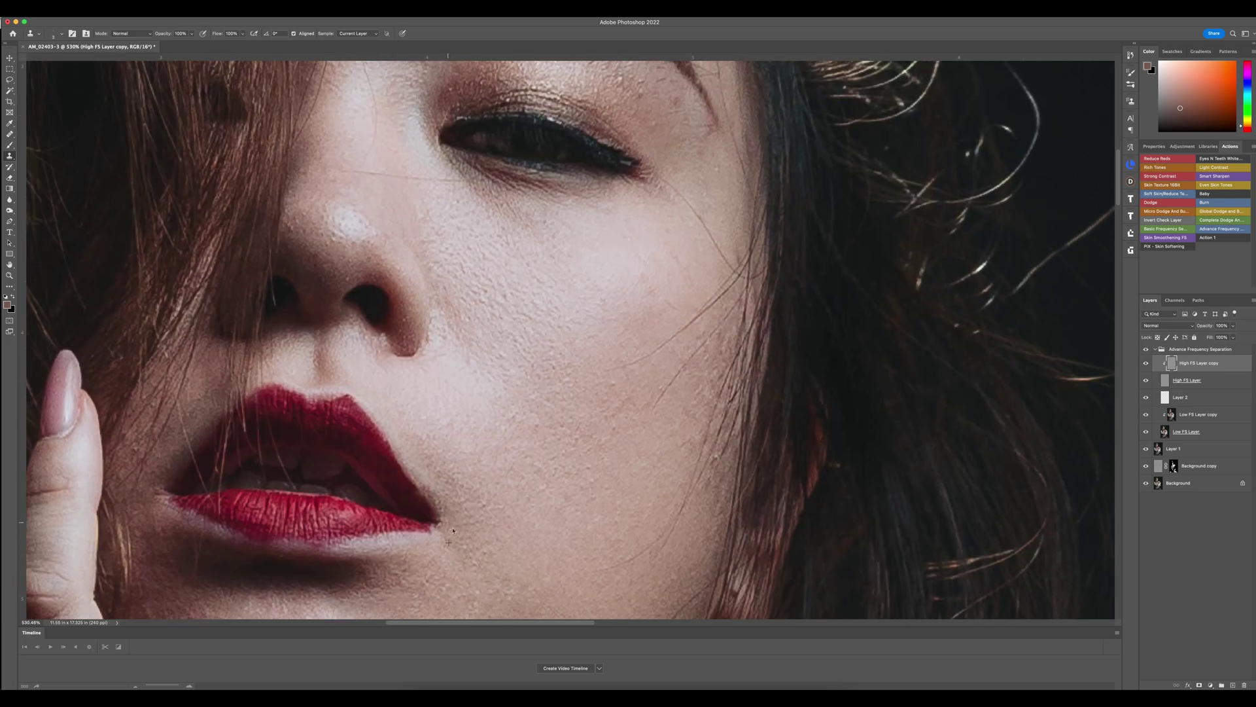
right_click(792, 241)
scroll(632, 309, down, 10)
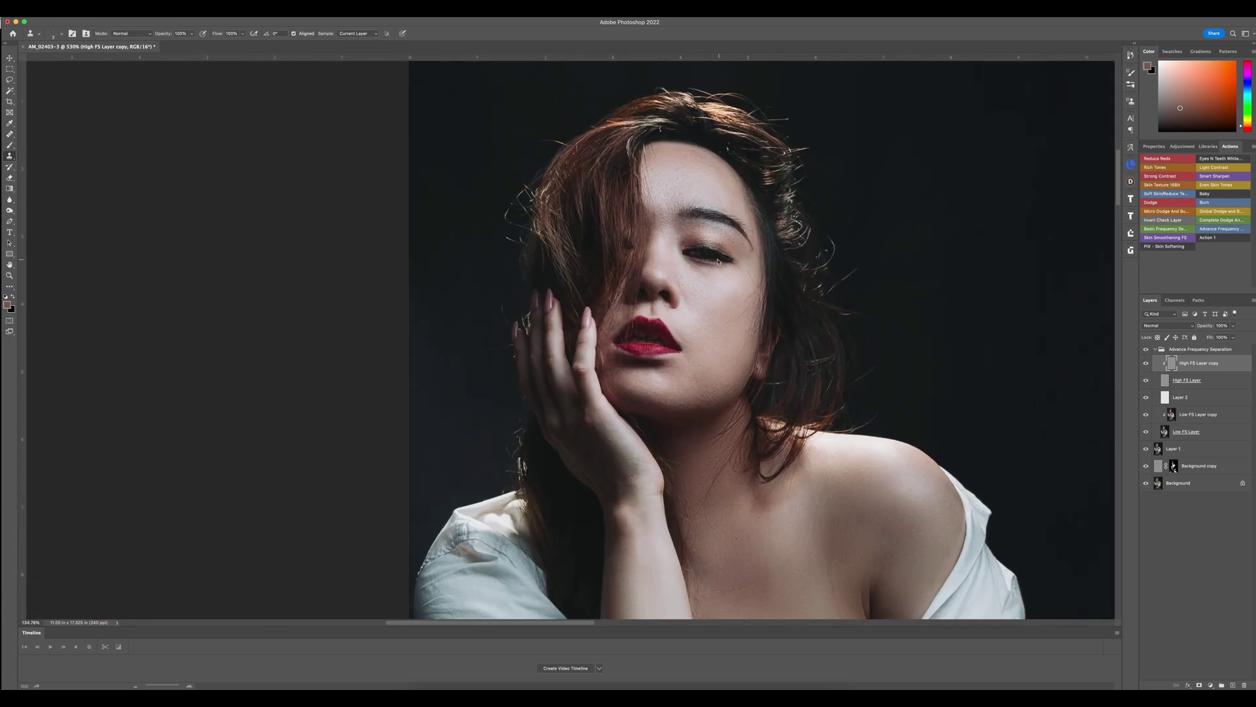
scroll(636, 373, up, 9)
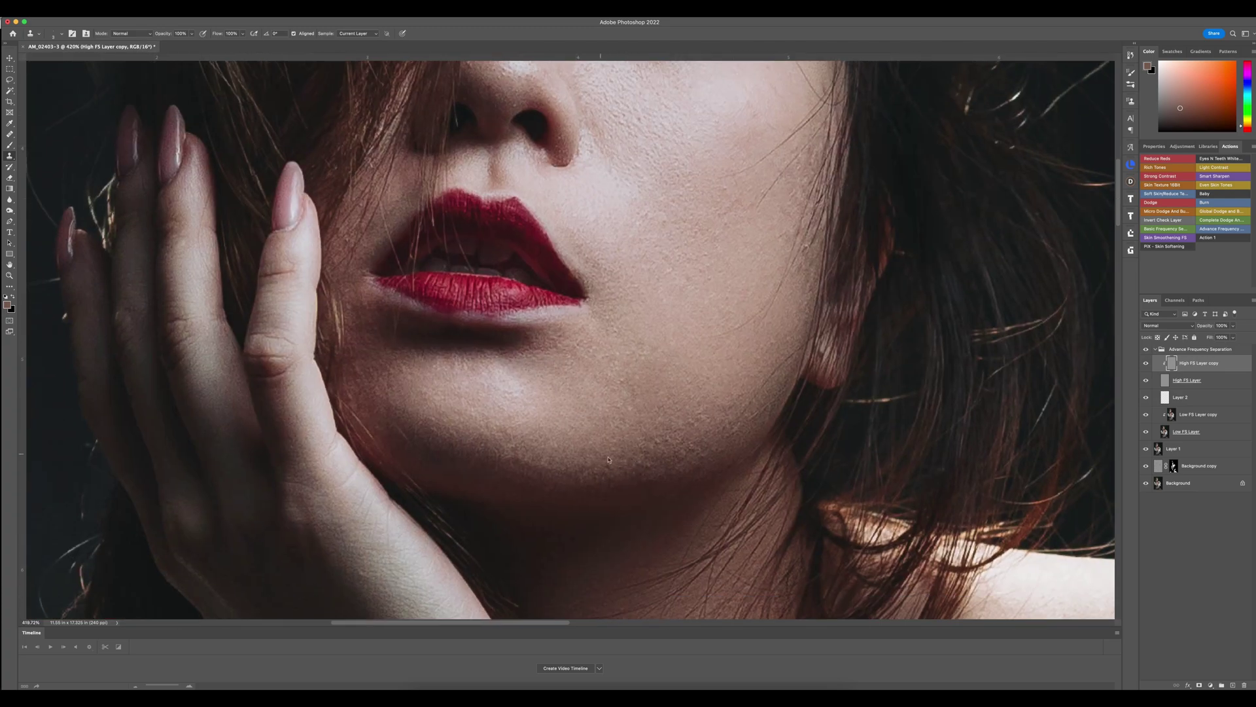
click(601, 486)
drag(654, 482, 606, 462)
alt+click(624, 471)
alt+click(685, 397)
click(659, 445)
Clone smoother skin texture over the rough spots on the chin and on the cheek beside the nose.
scroll(564, 449, up, 3)
scroll(563, 449, right, 3)
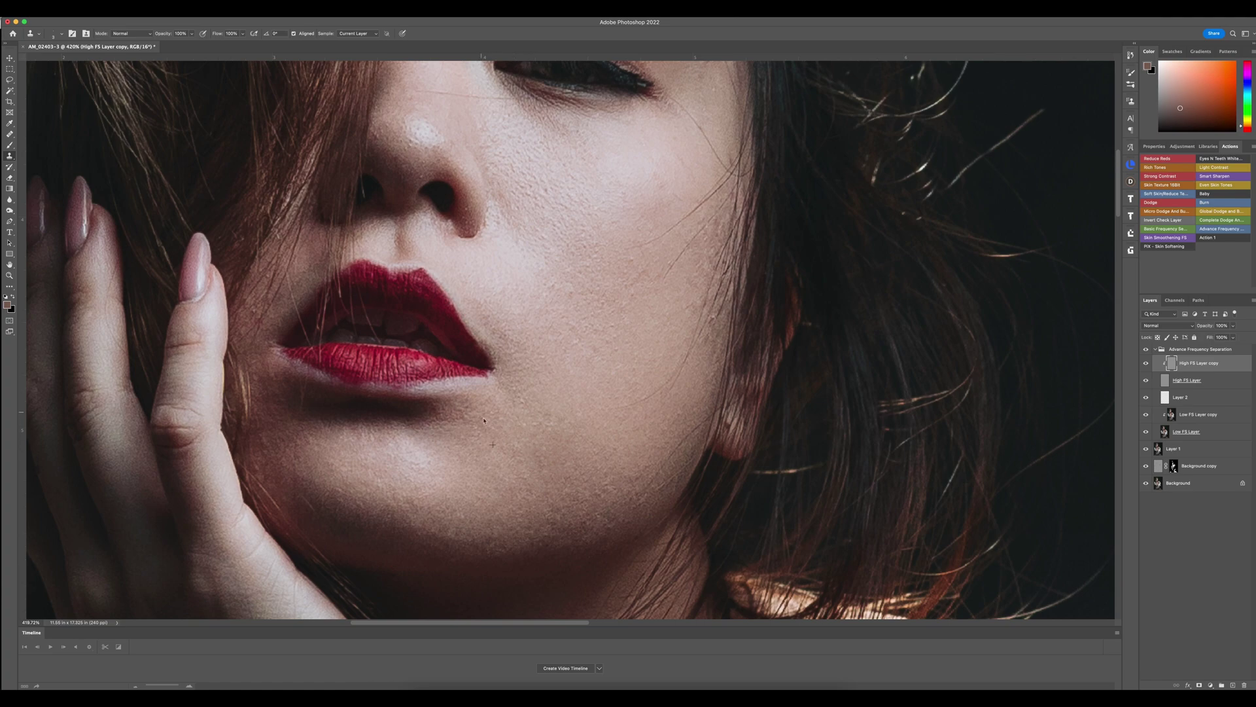
scroll(532, 427, up, 3)
scroll(515, 311, up, 3)
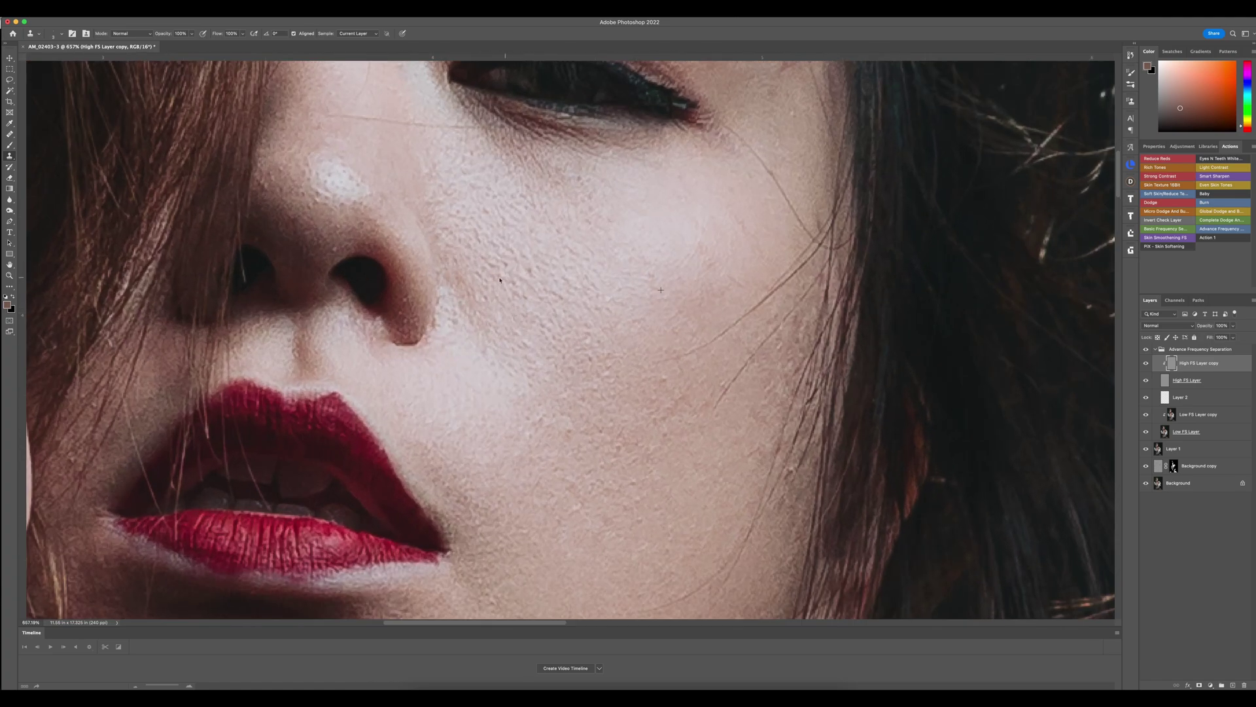
scroll(460, 223, up, 3)
scroll(459, 223, left, 2)
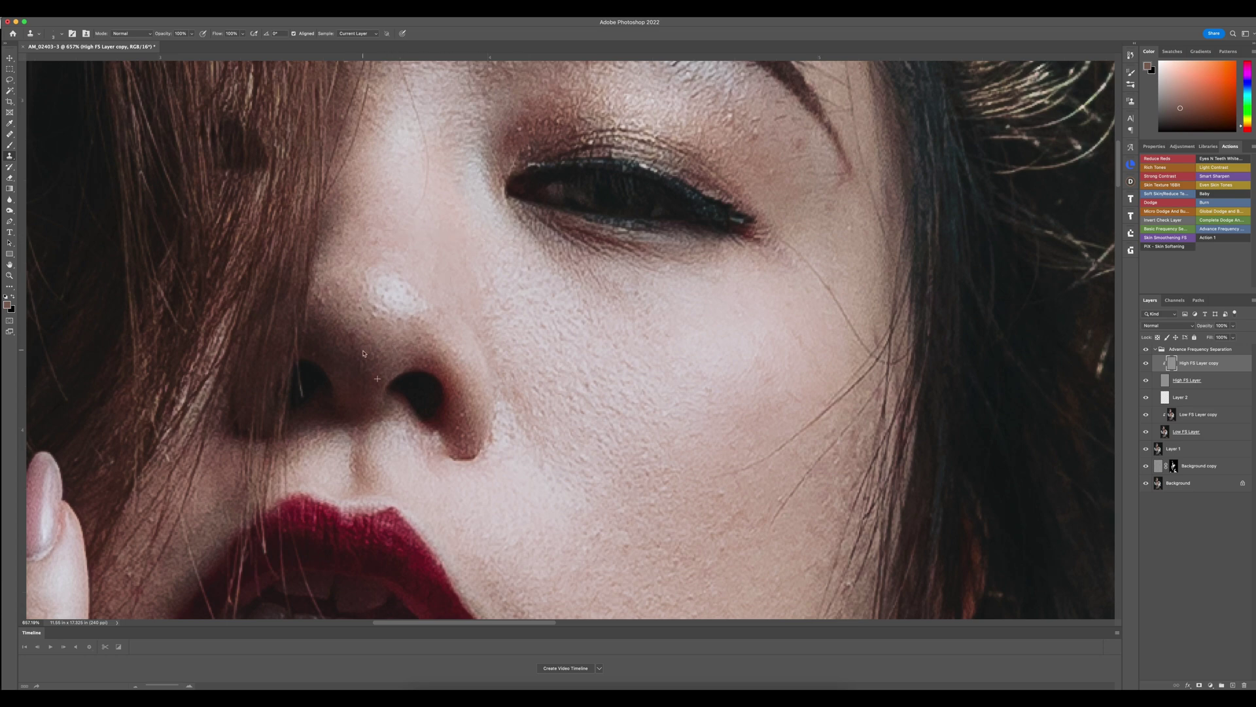
Clone clean texture over the uneven skin around the eye and the stray specks between the brow and forehead.
scroll(633, 420, up, 3)
scroll(633, 420, right, 2)
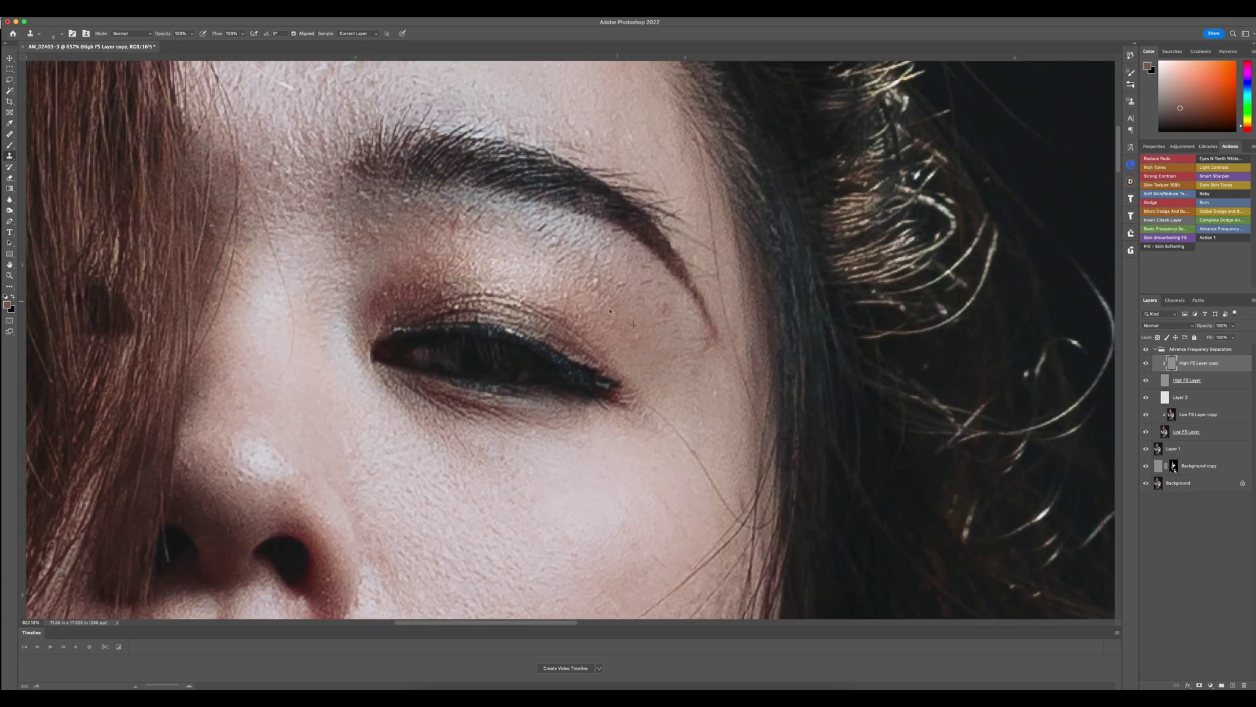
scroll(662, 316, up, 2)
scroll(663, 316, left, 3)
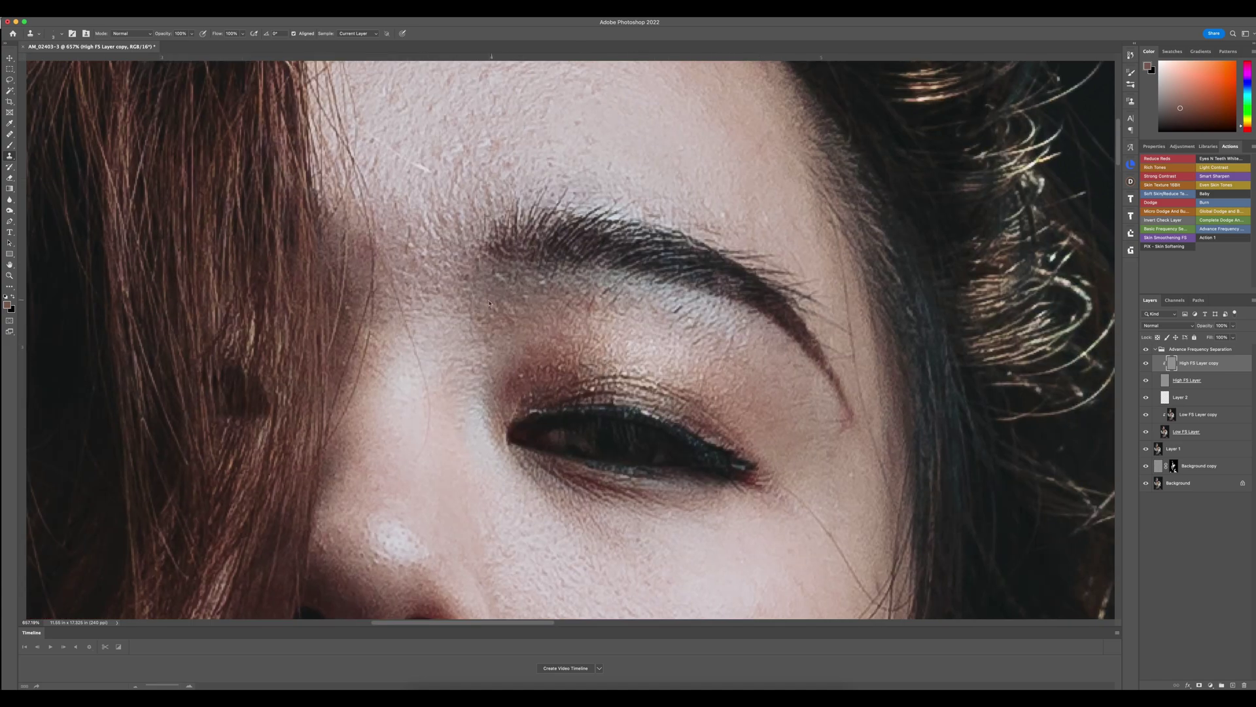
scroll(433, 262, up, 2)
scroll(432, 261, right, 2)
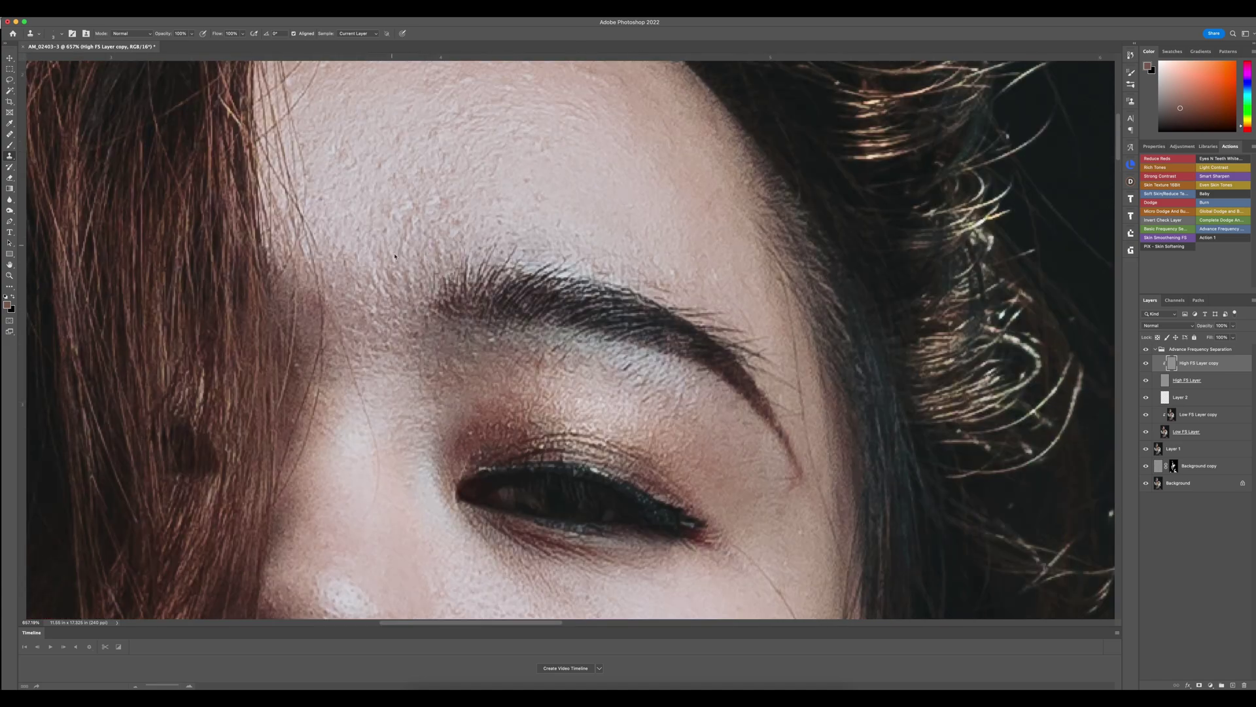
Clone smoother texture over the bumps on the lower forehead, just above the inner end of the eyebrow.
scroll(408, 278, up, 3)
scroll(408, 279, right, 2)
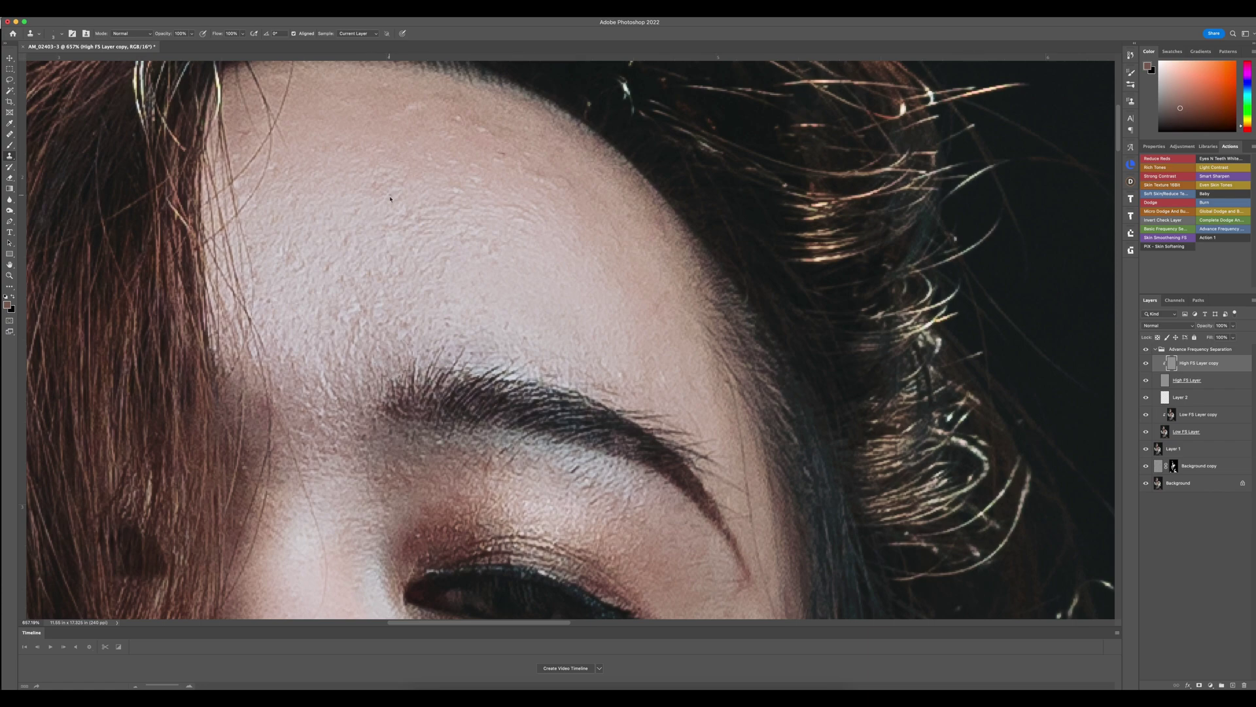
scroll(373, 186, left, 3)
scroll(373, 187, down, 1)
scroll(626, 229, right, 1)
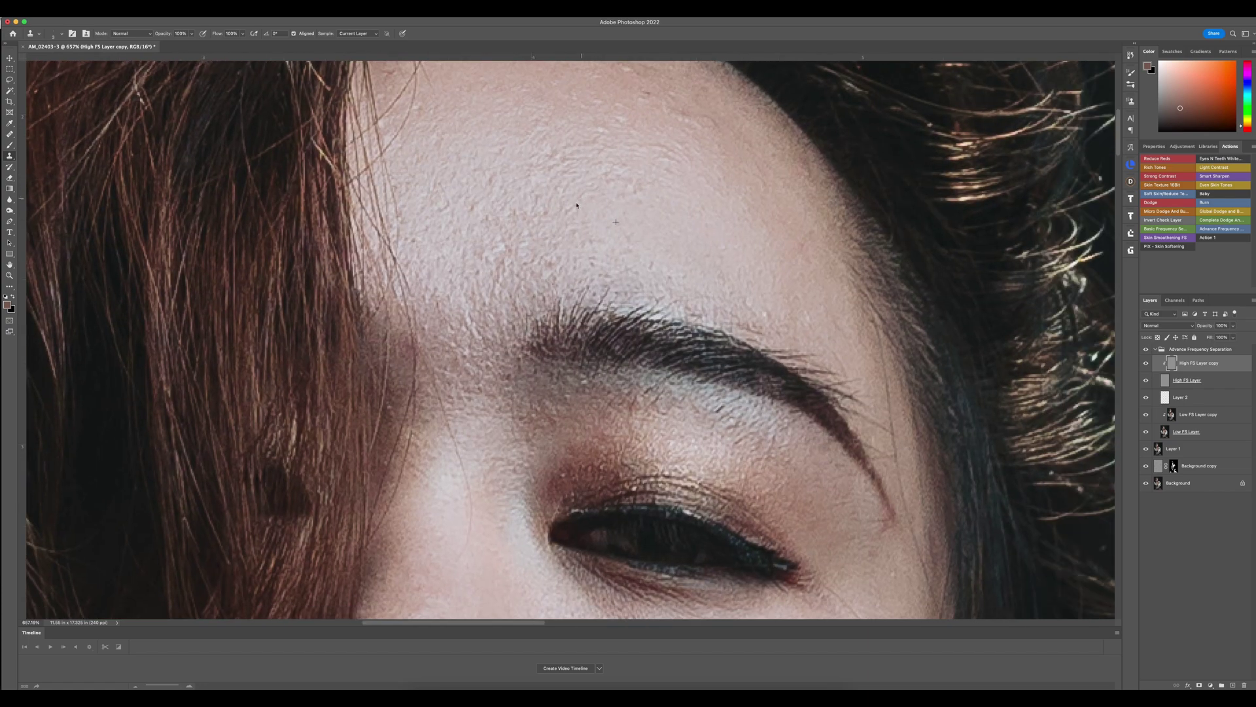
click(540, 298)
scroll(568, 346, down, 5)
scroll(497, 275, down, 4)
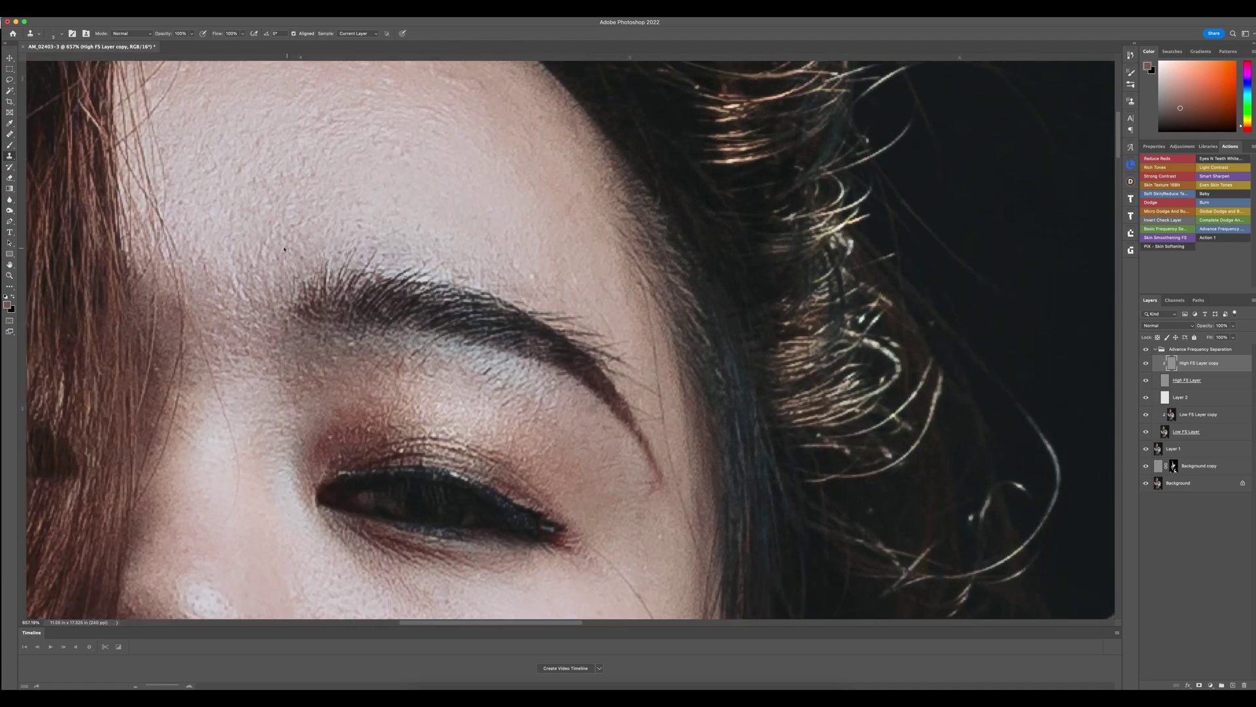
Clone clean skin texture over the raised blemishes on the upper forehead near the hairline.
scroll(475, 236, up, 3)
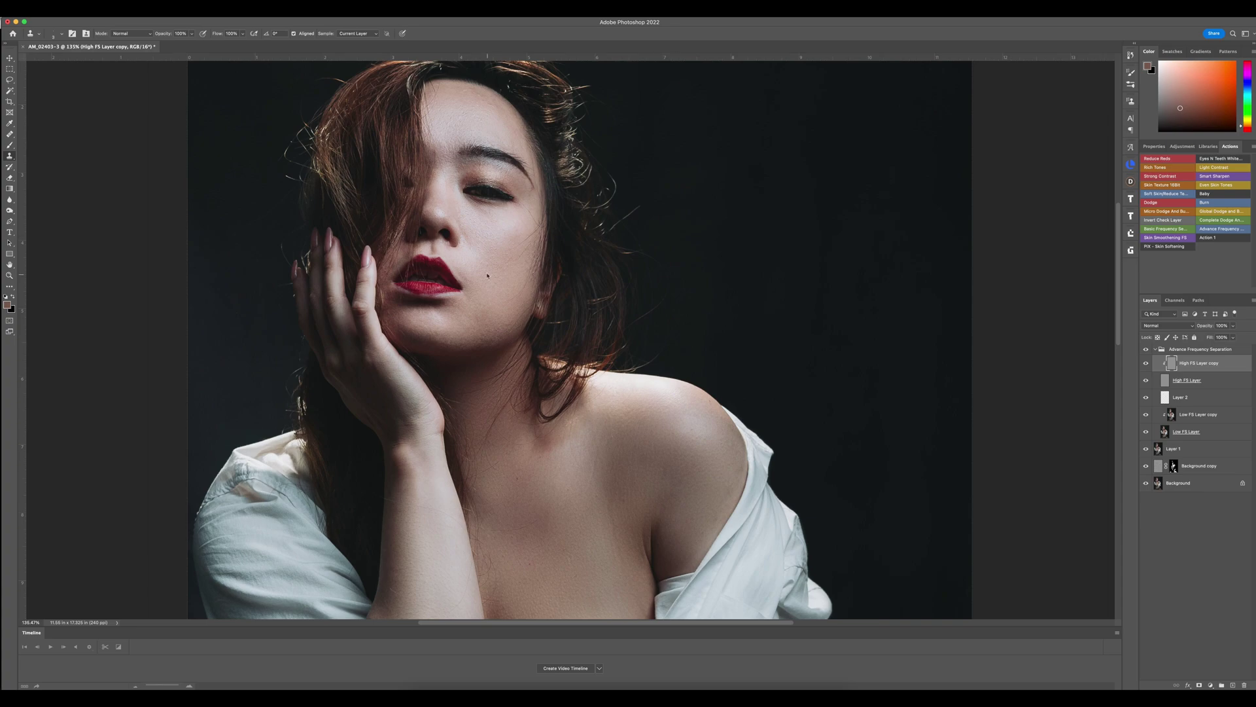
scroll(448, 148, up, 5)
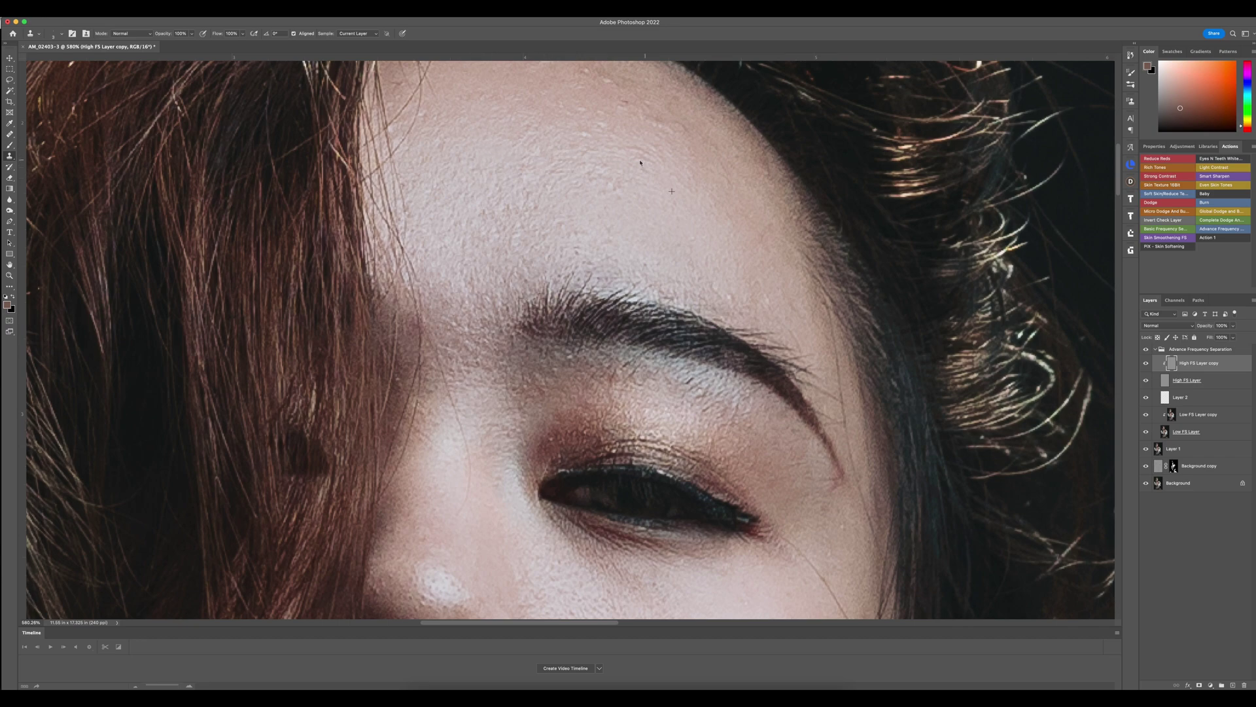
scroll(581, 238, up, 3)
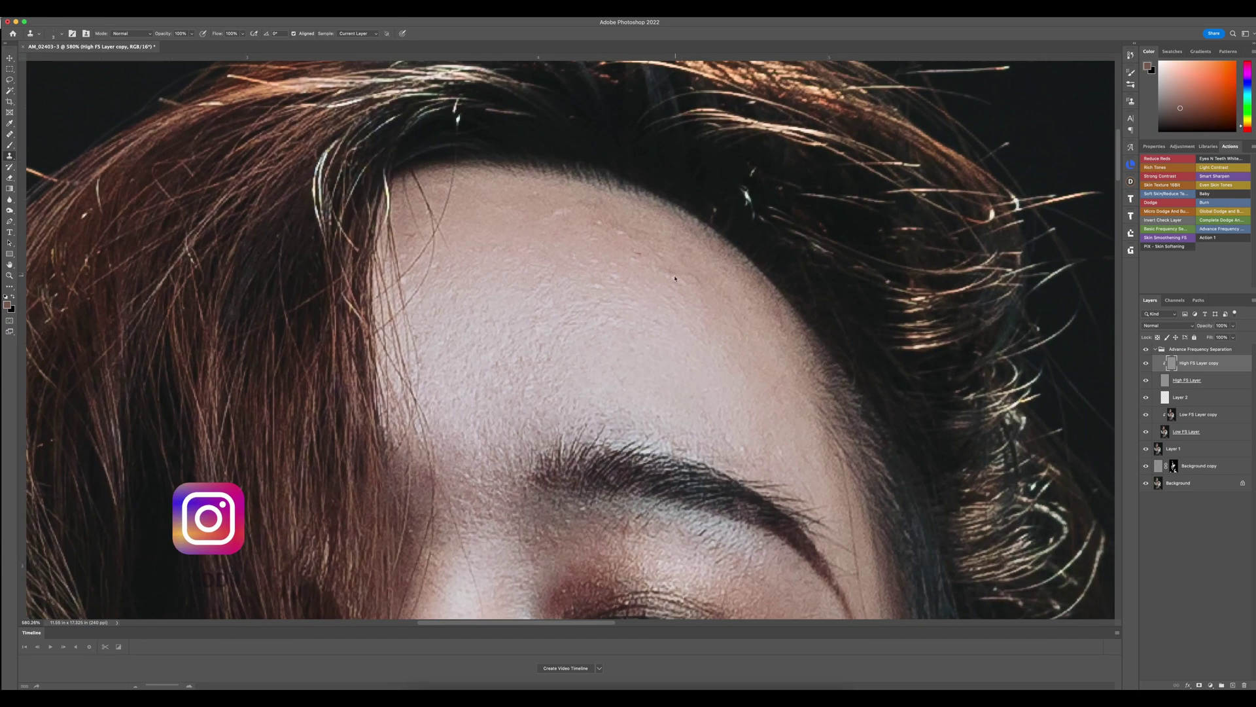
drag(568, 210, 557, 213)
click(602, 198)
scroll(418, 233, down, 3)
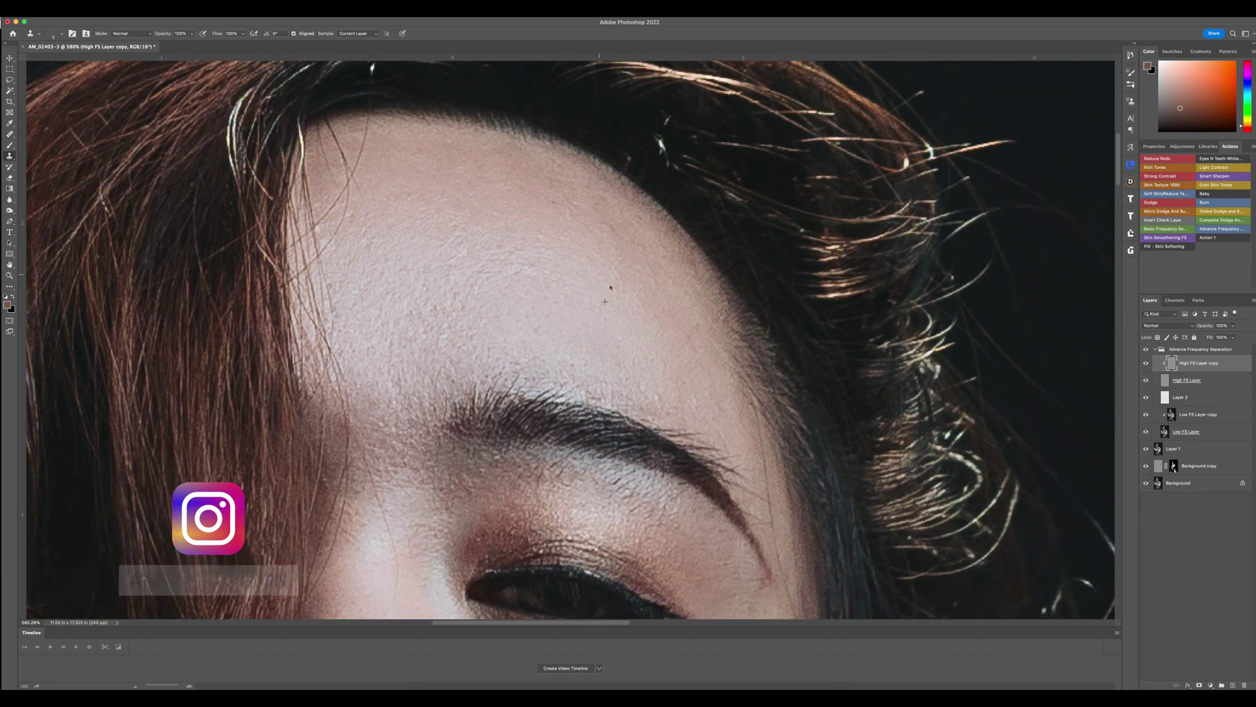
Compare the retouched portrait with the original by showing only the Background layer, then restoring all layers.
scroll(605, 285, down, 5)
alt+click(1145, 483)
alt+click(1146, 483)
scroll(877, 196, down, 4)
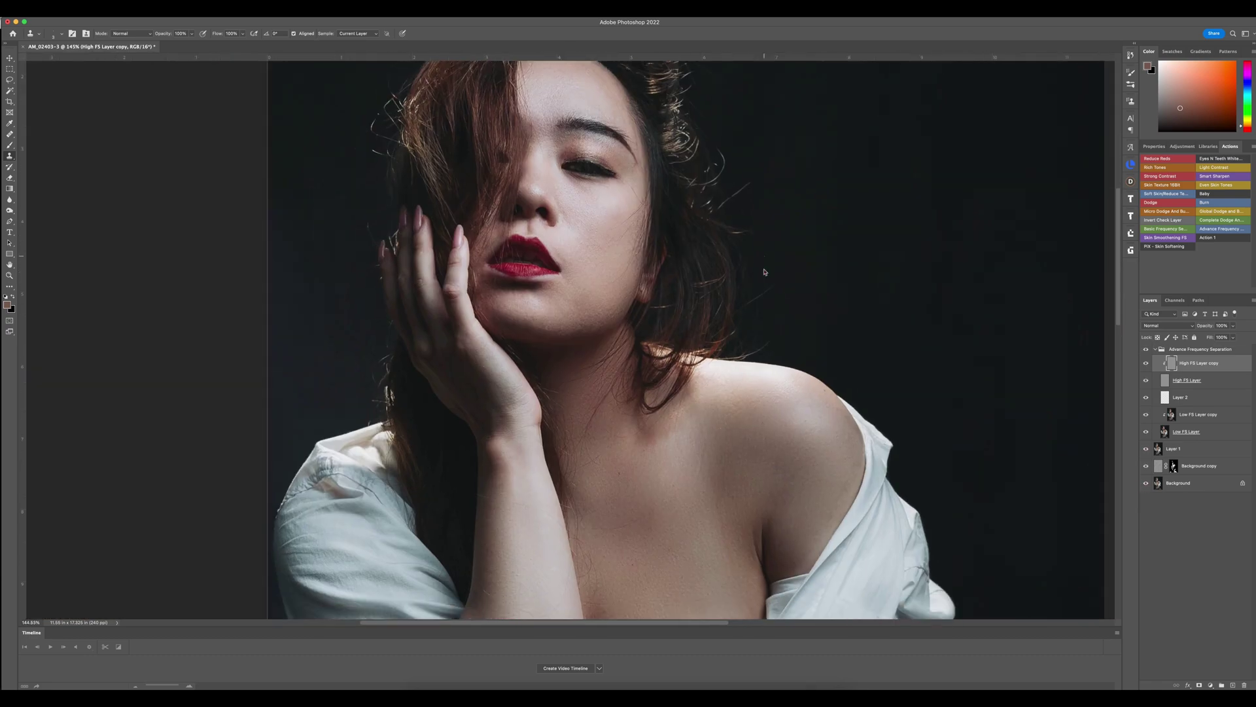
scroll(753, 232, left, 2)
Clone clean texture over the remaining small spots beside the nostril and on the face.
scroll(632, 269, up, 5)
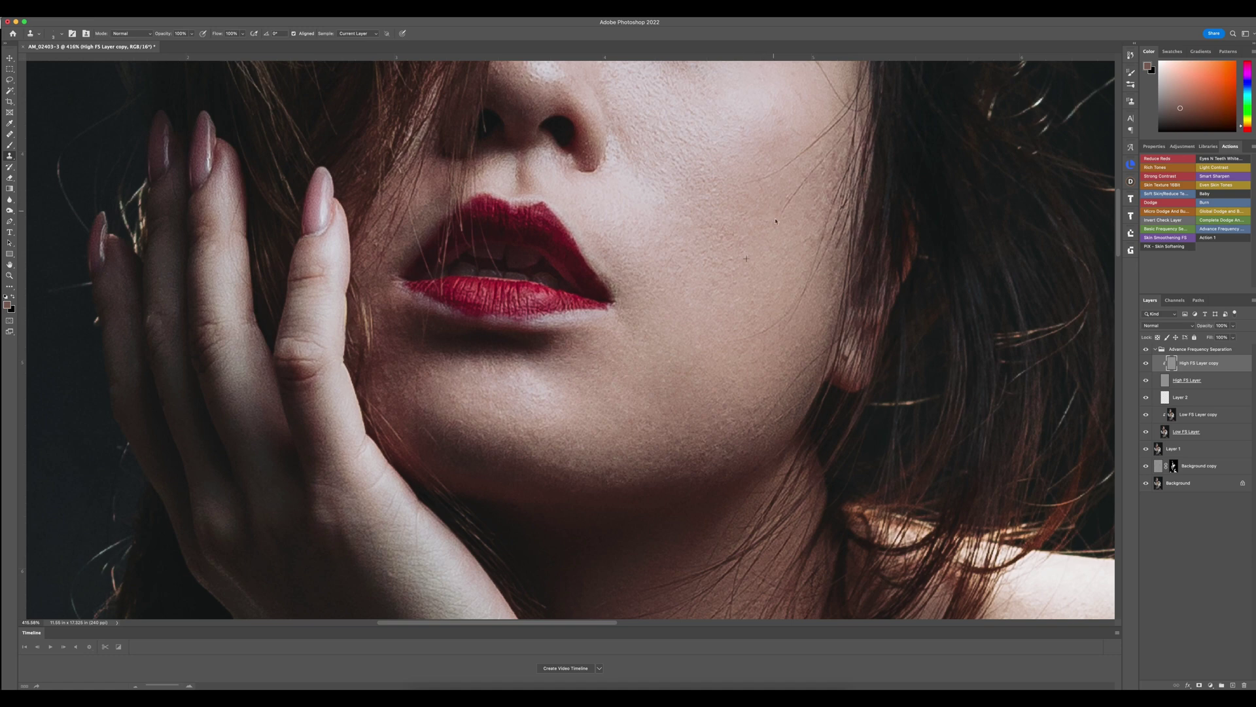
scroll(739, 294, up, 5)
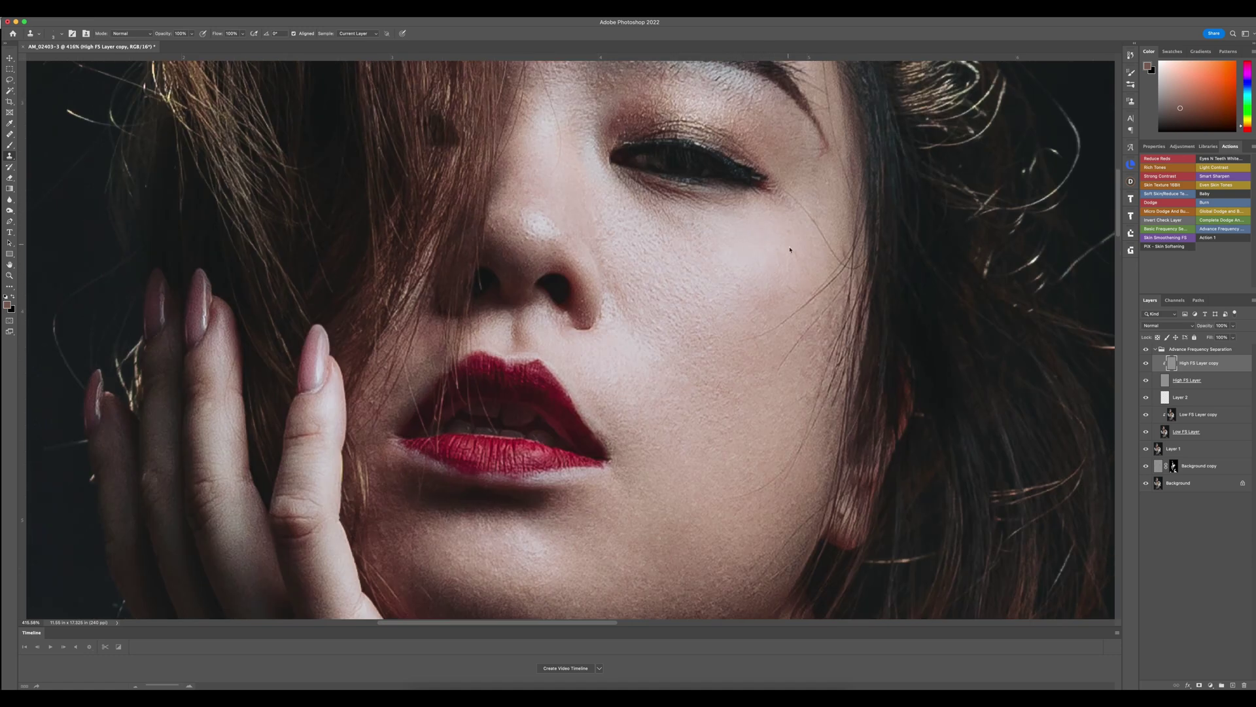
click(614, 316)
scroll(615, 276, left, 4)
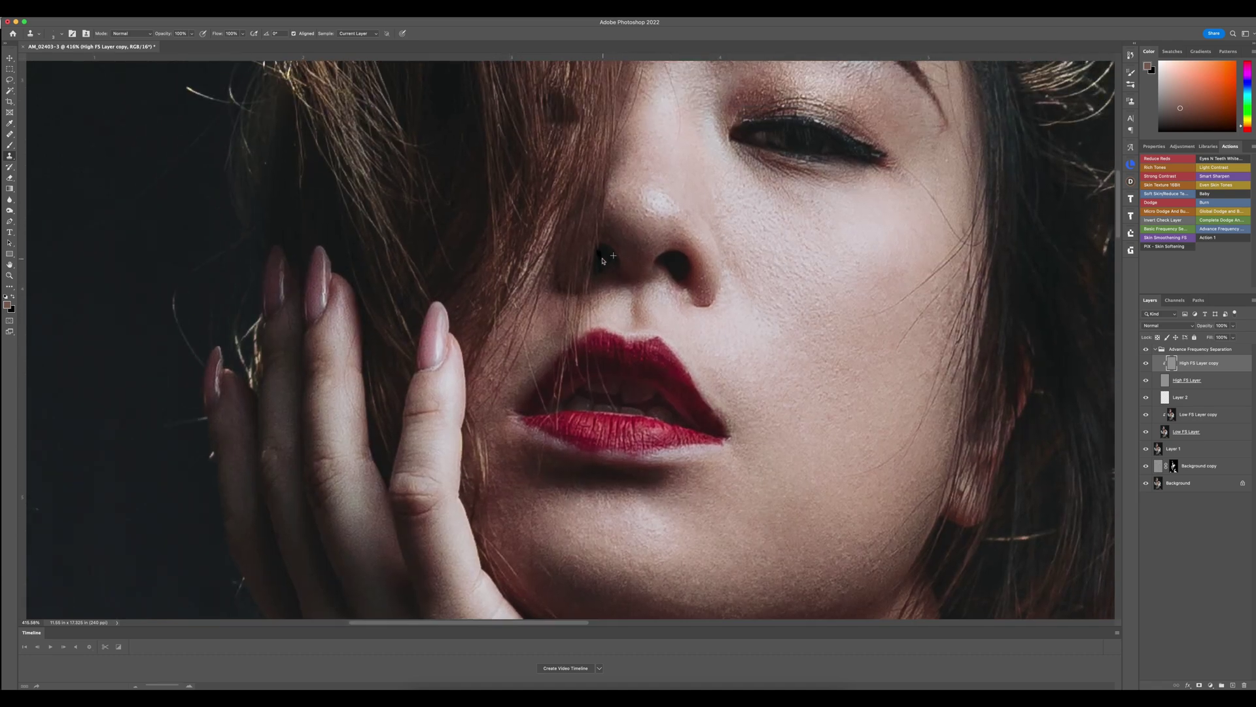
scroll(739, 282, down, 5)
drag(778, 139, 782, 139)
Switch to the Brush on Layer 2 and paint sampled skin tones softly down the middle of the chest.
scroll(782, 138, up, 10)
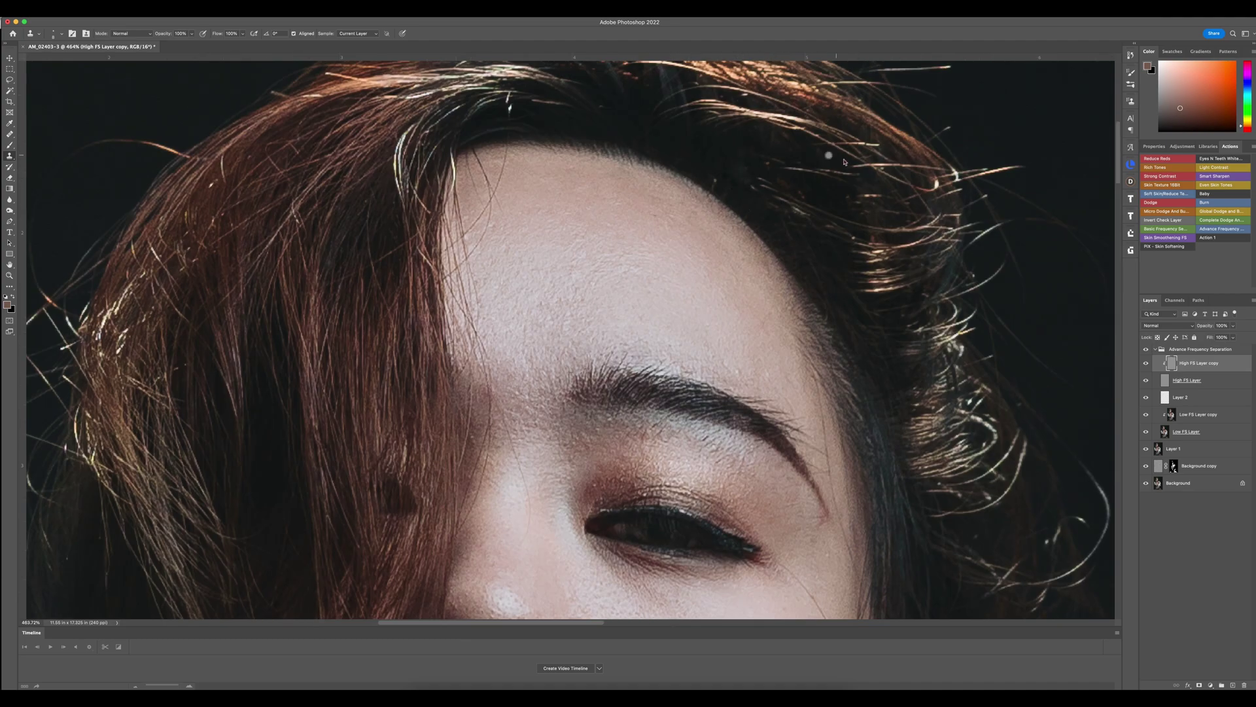
scroll(736, 177, up, 1)
scroll(828, 150, down, 7)
drag(794, 503, 567, 301)
scroll(566, 302, down, 3)
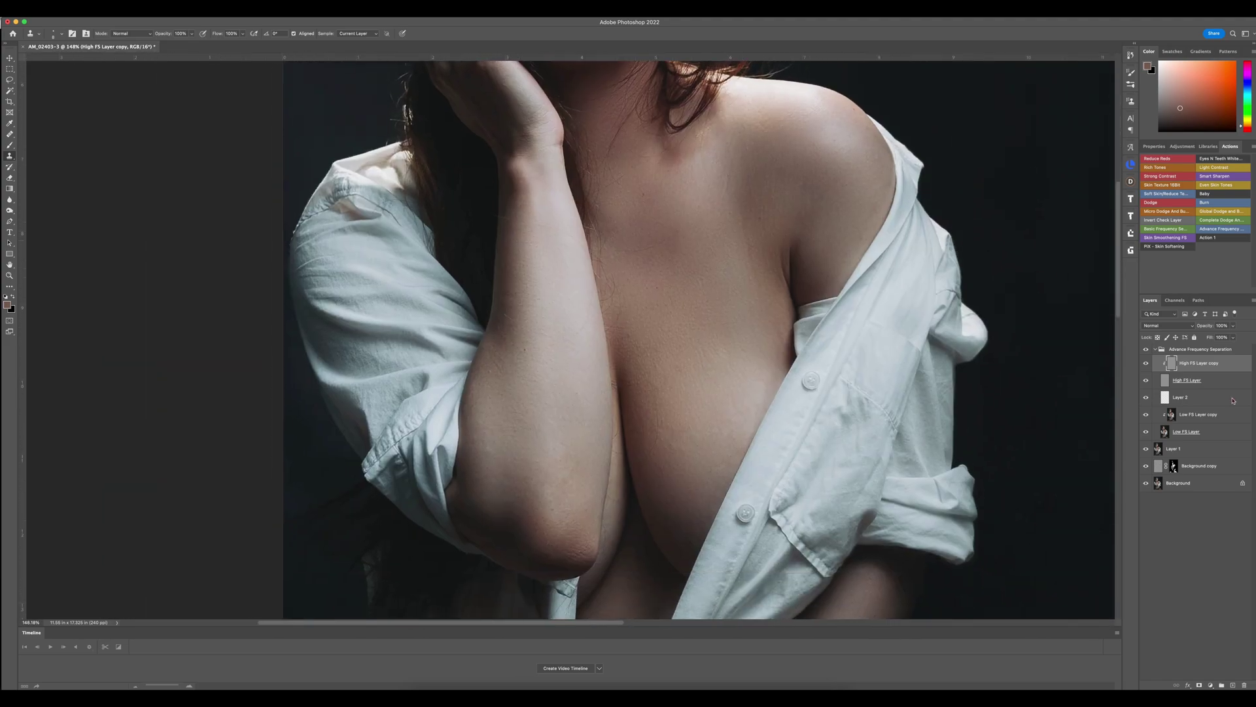
click(1181, 397)
scroll(750, 286, up, 3)
alt+click(750, 286)
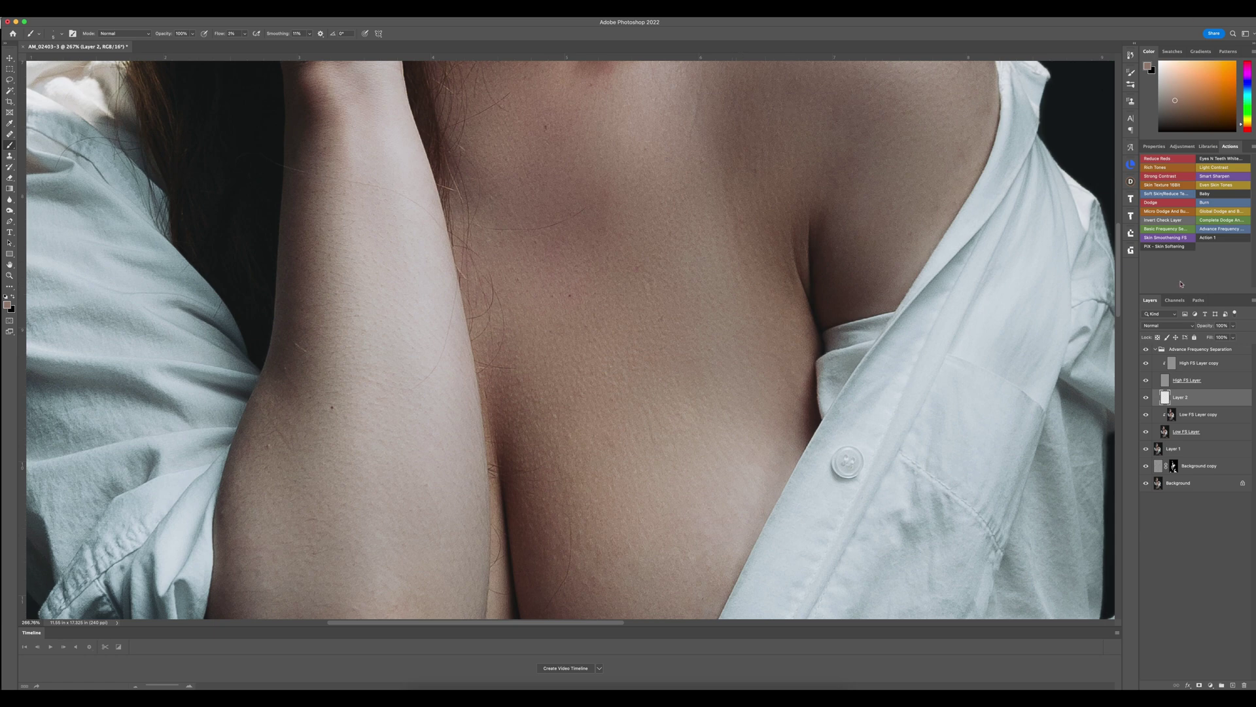
alt+click(739, 247)
drag(731, 195, 710, 348)
Sample neighbouring skin tones and brush over the tonal transition between the upper chest and the bare shoulder.
scroll(722, 340, up, 3)
alt+click(703, 361)
scroll(697, 346, down, 5)
drag(776, 314, 798, 314)
alt+click(778, 335)
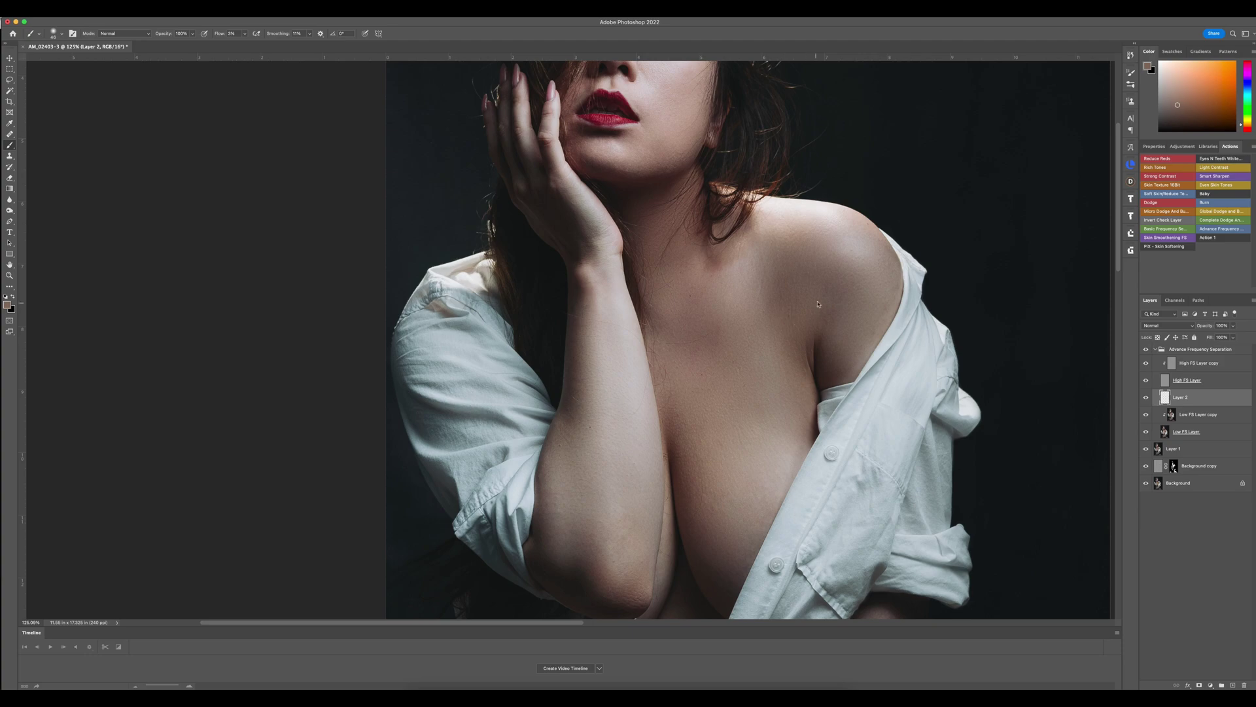
Sample skin tones from the lower chest and chin and blend the uneven patches there on Layer 2.
scroll(661, 327, up, 3)
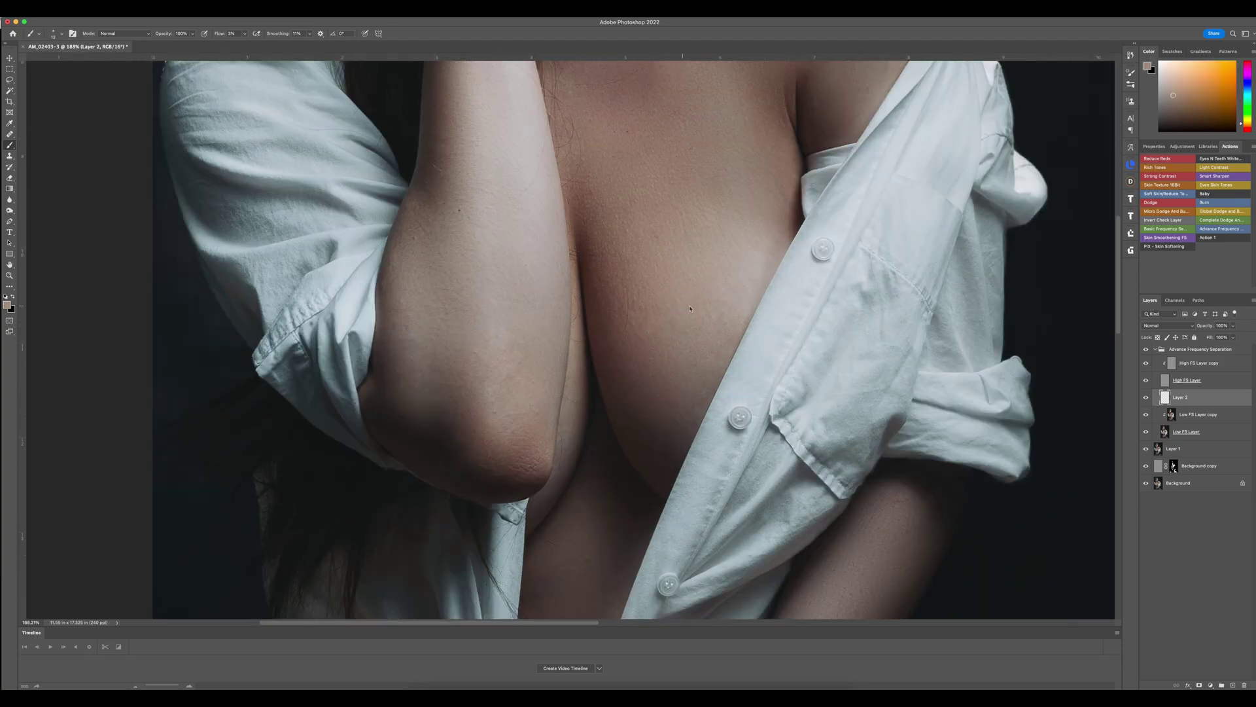
scroll(644, 336, down, 5)
scroll(657, 376, up, 5)
alt+click(658, 376)
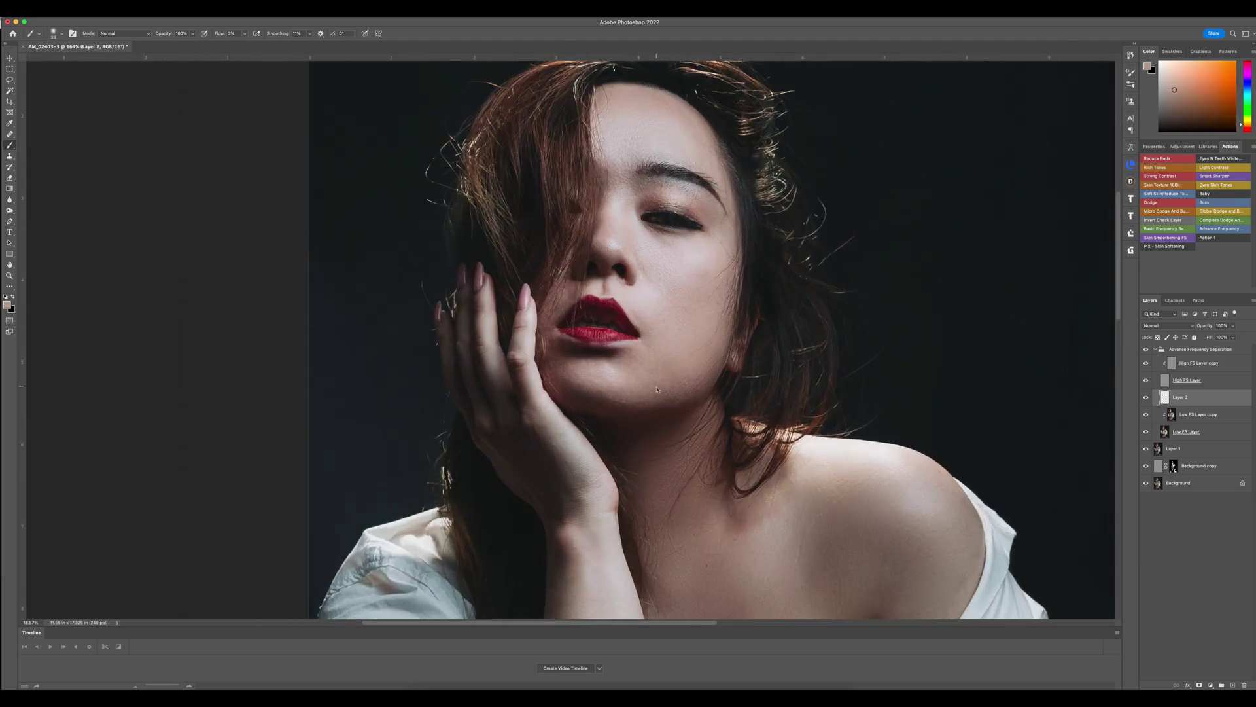
Sample highlight tones on the cheek and around the eye and brush them softly over the uneven facial areas.
alt+click(697, 282)
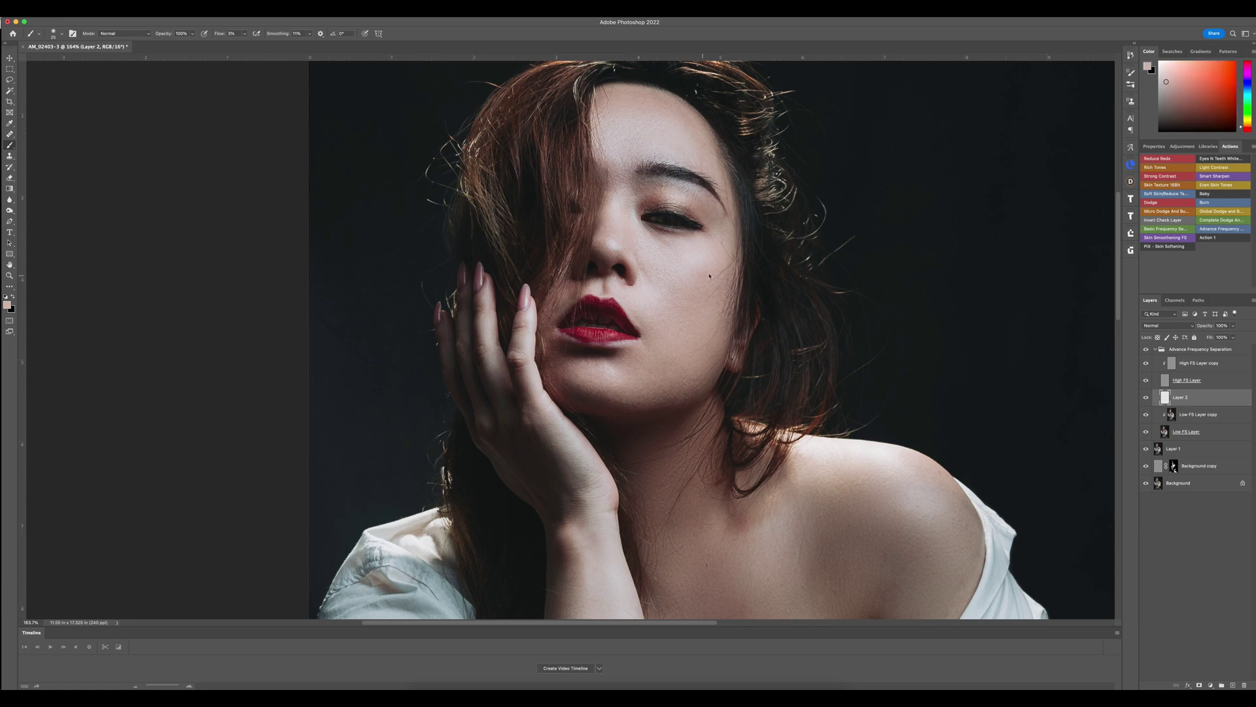
alt+click(651, 280)
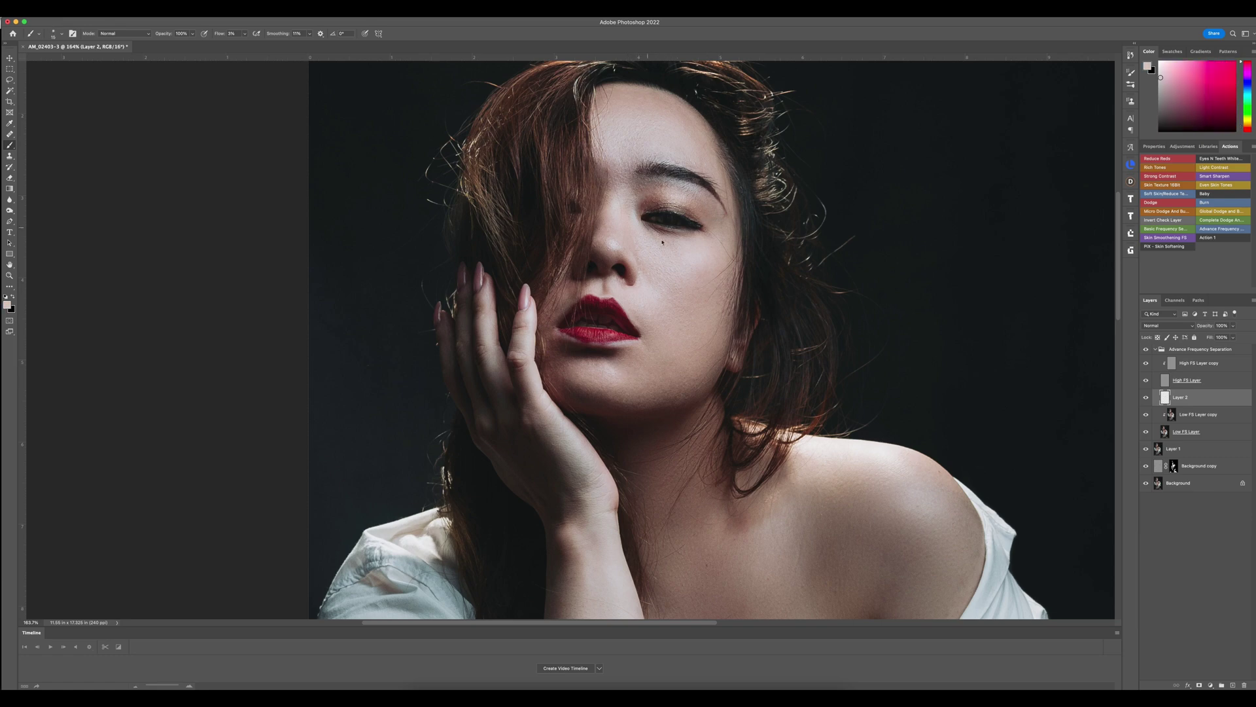
scroll(657, 190, up, 3)
alt+click(659, 184)
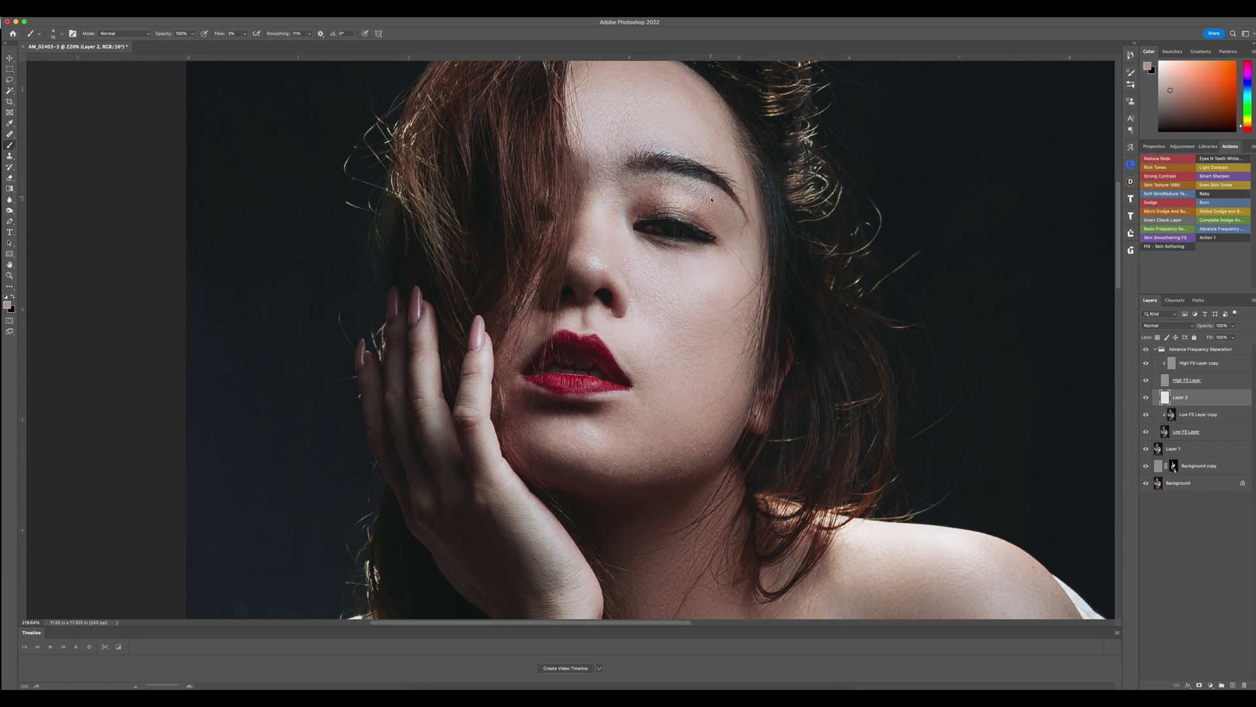
Erase the excess paint on Layer 2 over the outer eyelid below the eyebrow.
key(e)
drag(707, 196, 713, 198)
scroll(620, 370, up, 3)
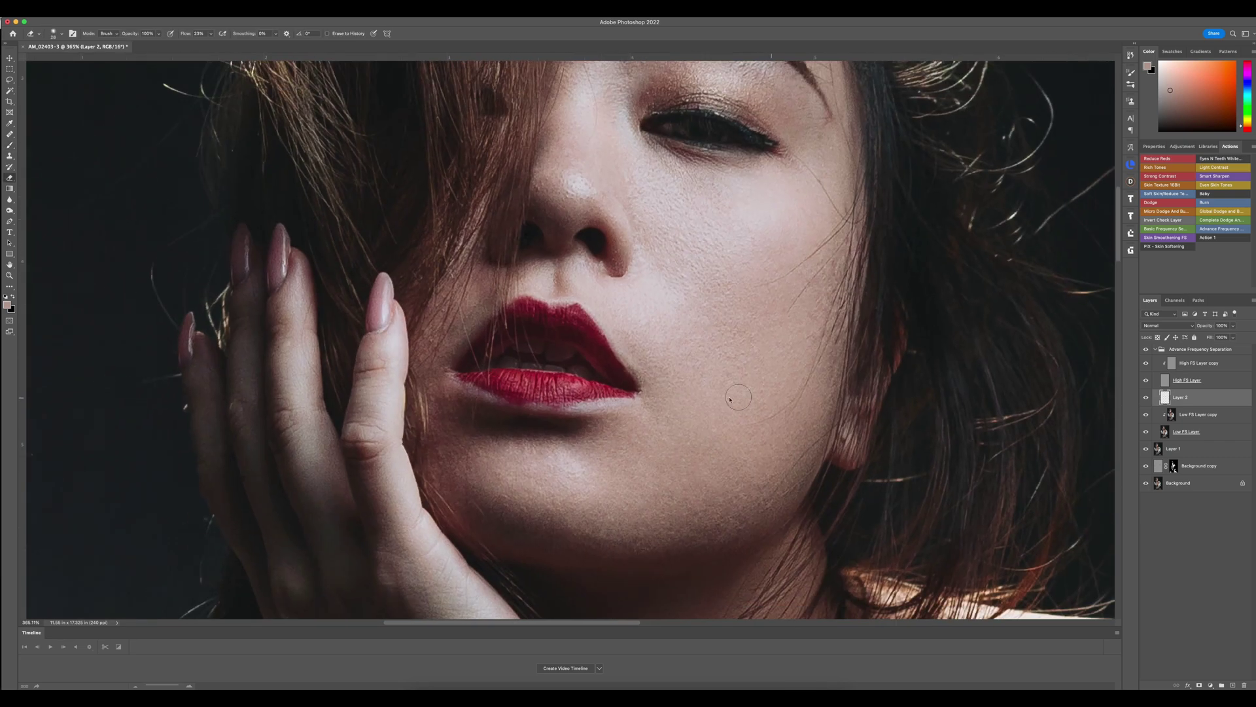
Add a new layer above Layer 2 and brush sampled lip red along the pale lower edge of the lower lip.
key(ctrl+shift+alt+n)
key(b)
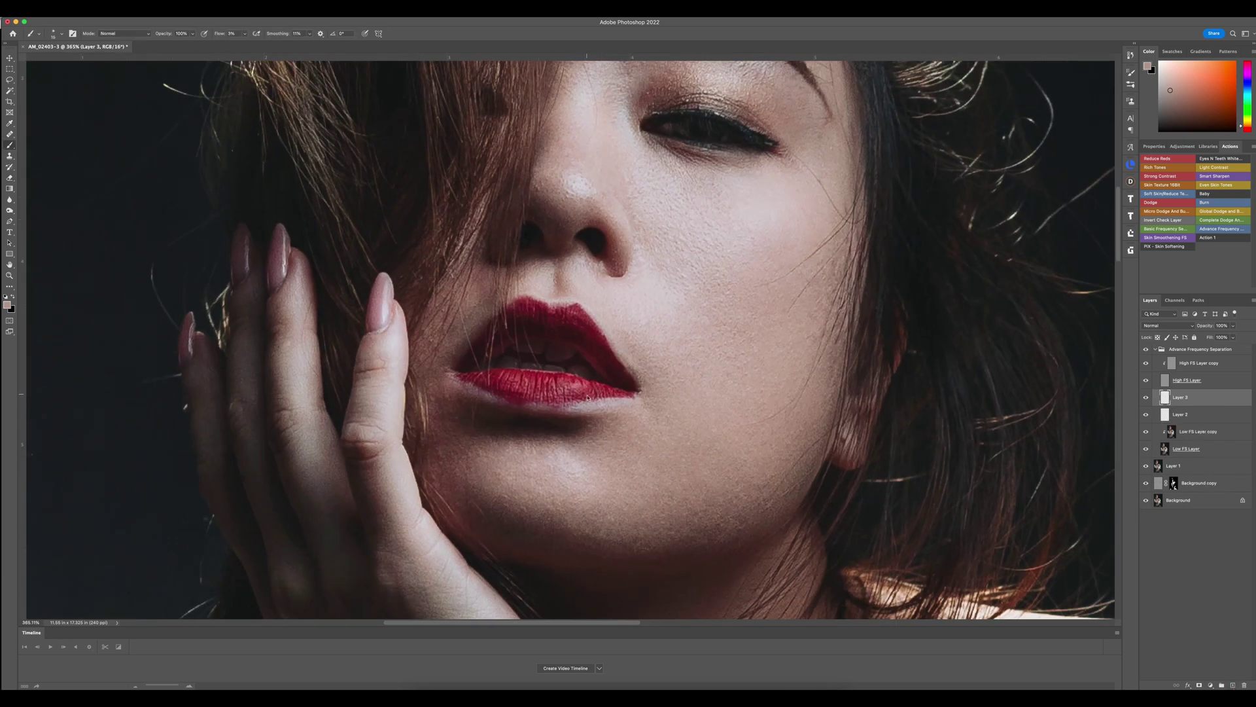
alt+click(586, 398)
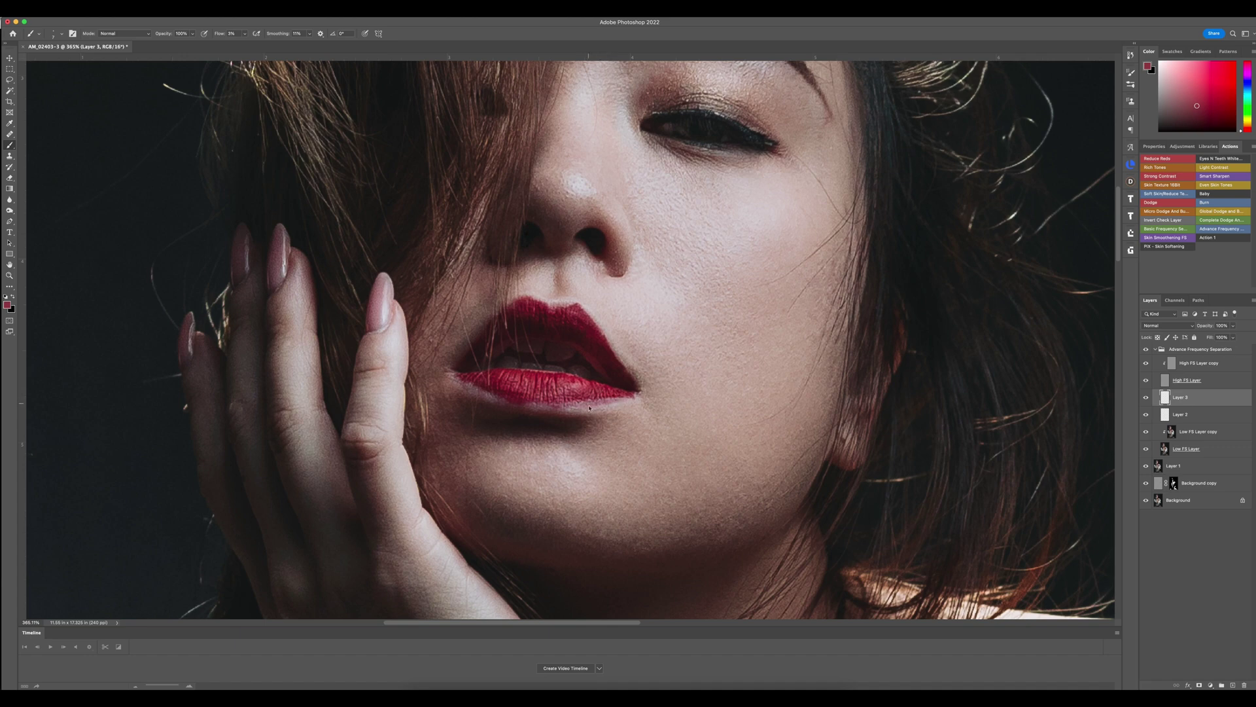
drag(625, 400, 607, 407)
alt+click(504, 395)
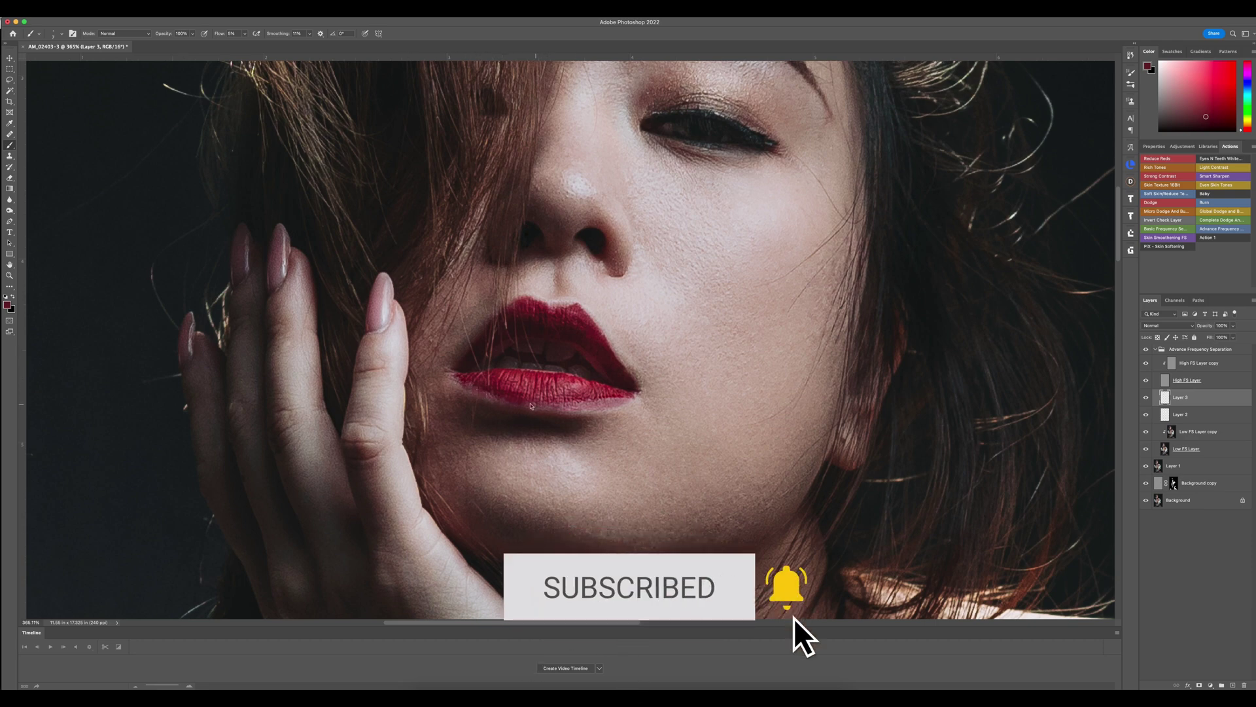
alt+click(606, 404)
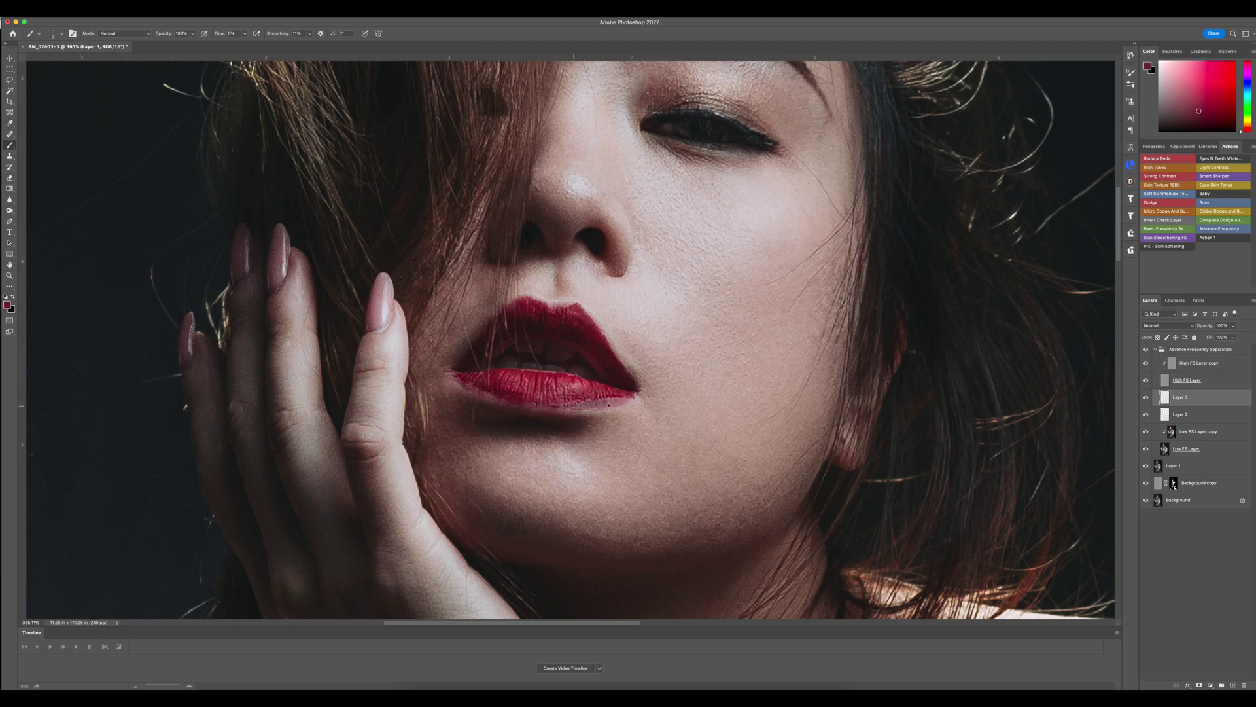
Even out the lower lip's outline with further sampled reds, and merge the lip layer into Layer 2.
alt+click(501, 385)
alt+click(518, 392)
mouse_move(581, 409)
mouse_down()
mouse_move(630, 398)
mouse_move(602, 401)
mouse_up()
alt+click(555, 380)
scroll(639, 418, down, 2)
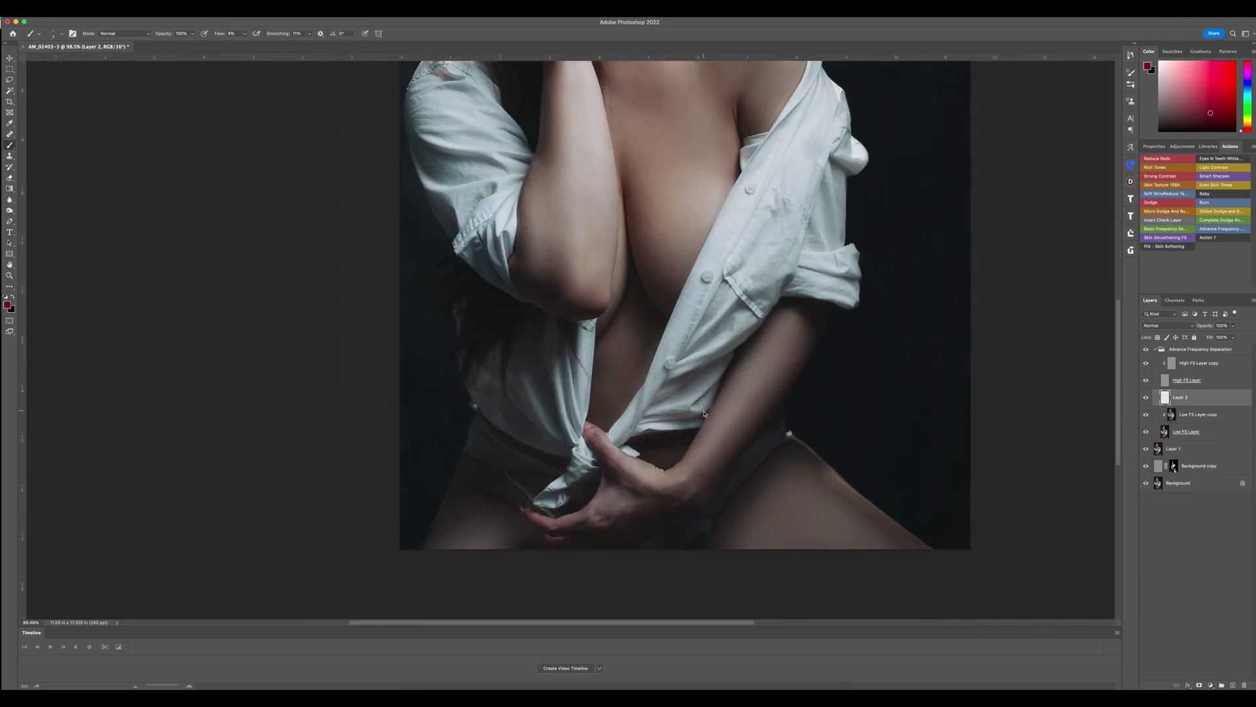
Enlarge the brush and blend sampled skin tones over the armpit shadow and upper arm on Layer 2.
key(bracketright)
key(bracketright)
key(bracketright)
key(bracketright)
key(bracketright)
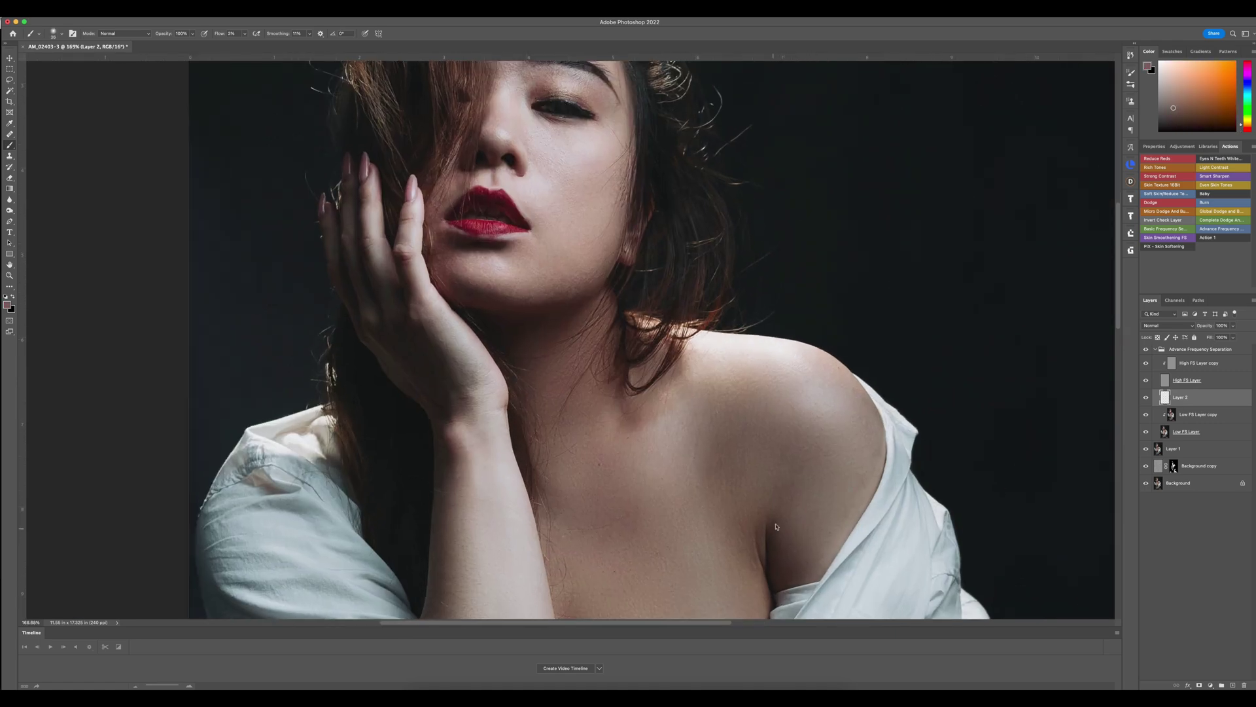
alt+click(779, 558)
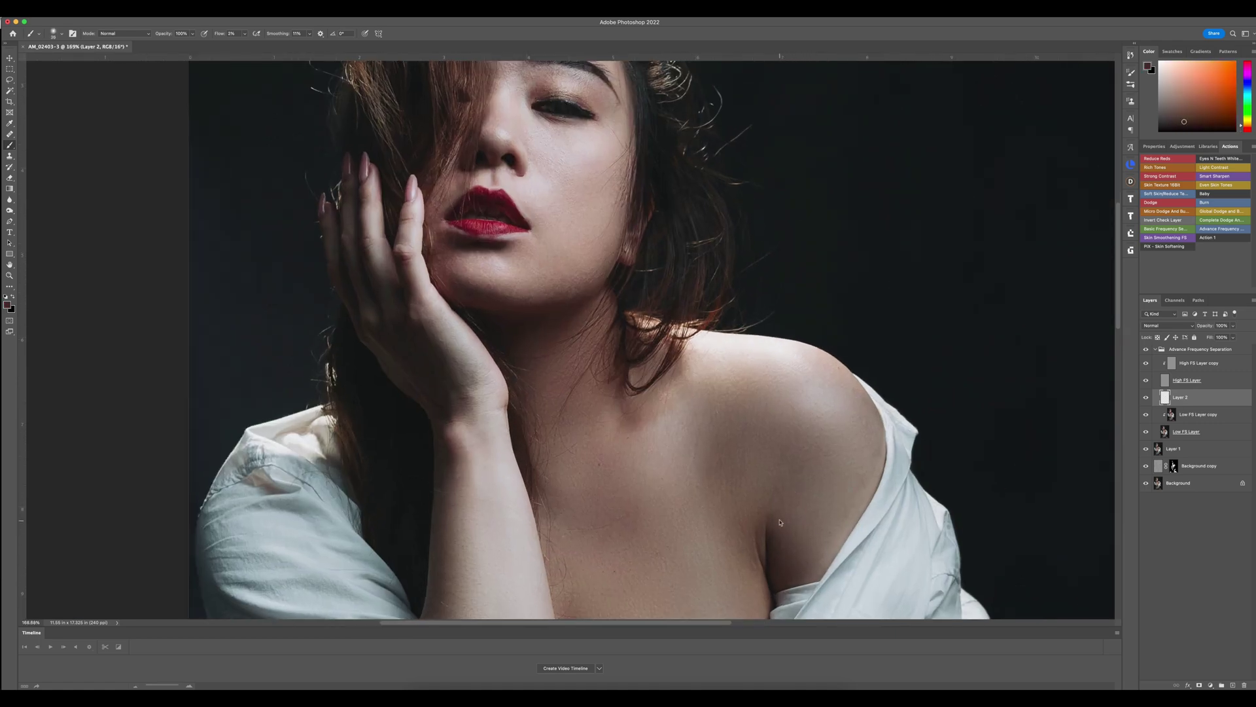
alt+click(819, 557)
alt+click(841, 545)
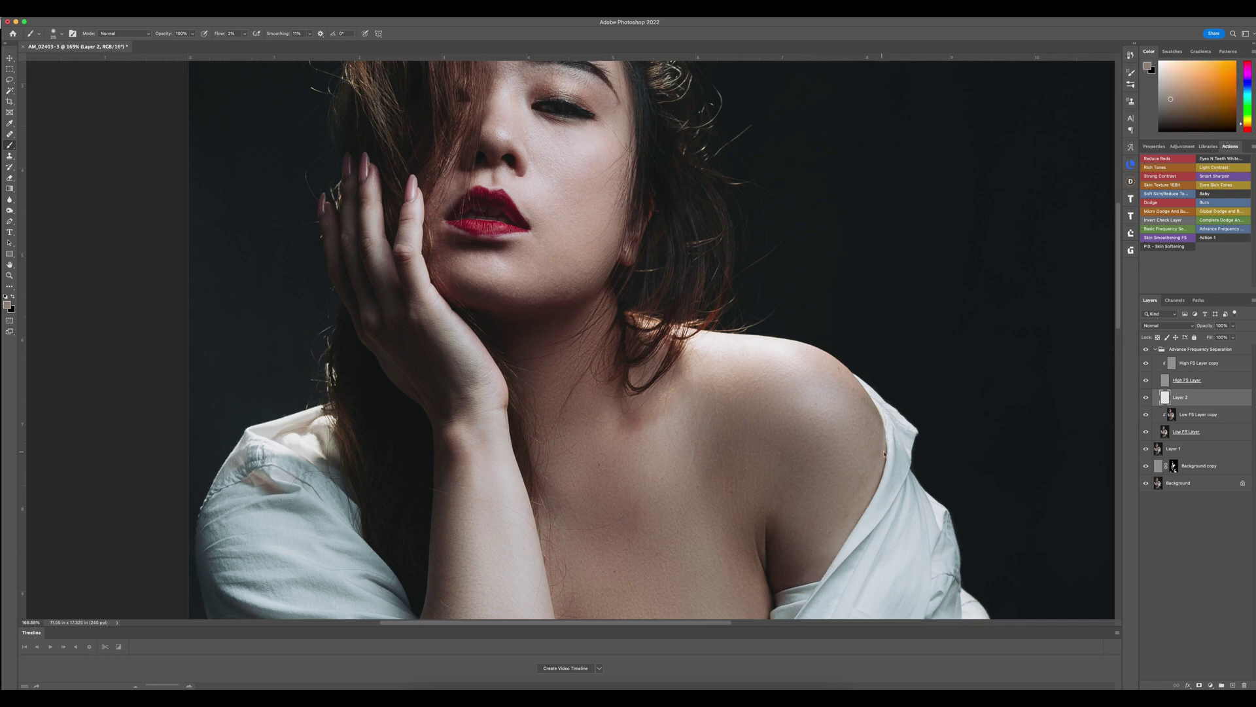
Blend sampled skin and shadow tones on Layer 2 along the upper arm and armpit beside the shirt edge.
alt+click(792, 575)
alt+click(785, 590)
alt+click(781, 590)
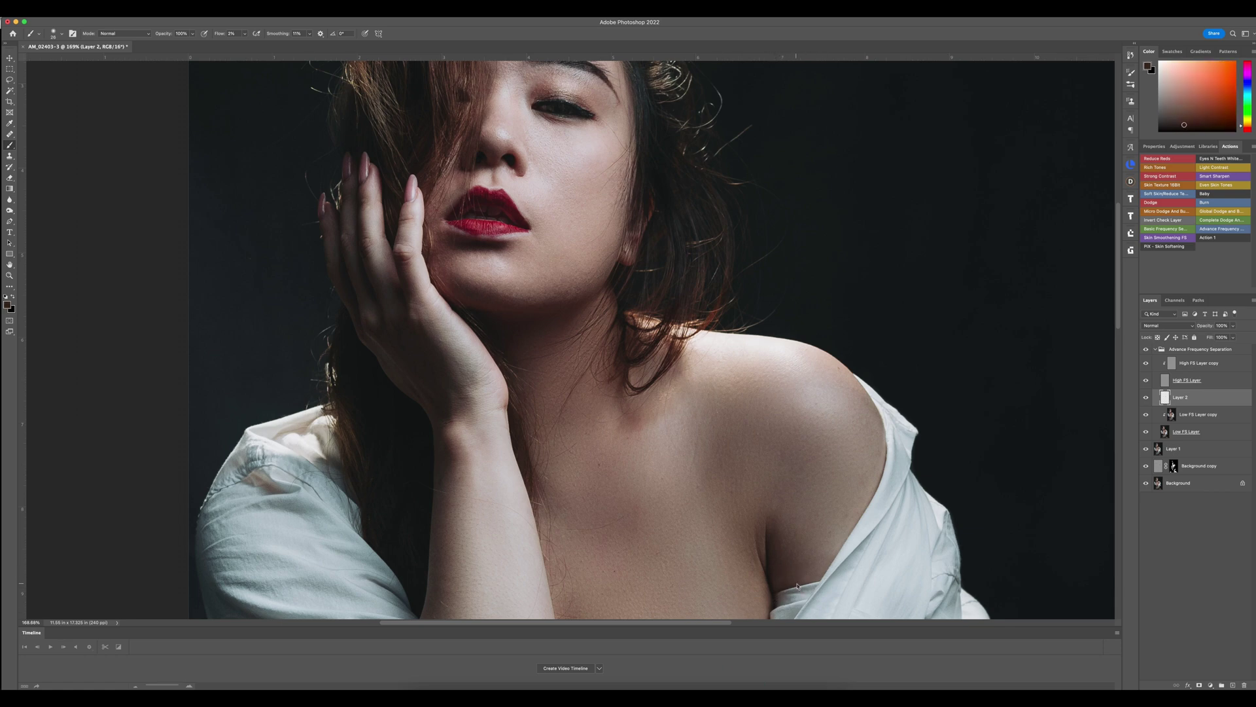
scroll(804, 581, down, 5)
alt+click(810, 566)
alt+click(762, 457)
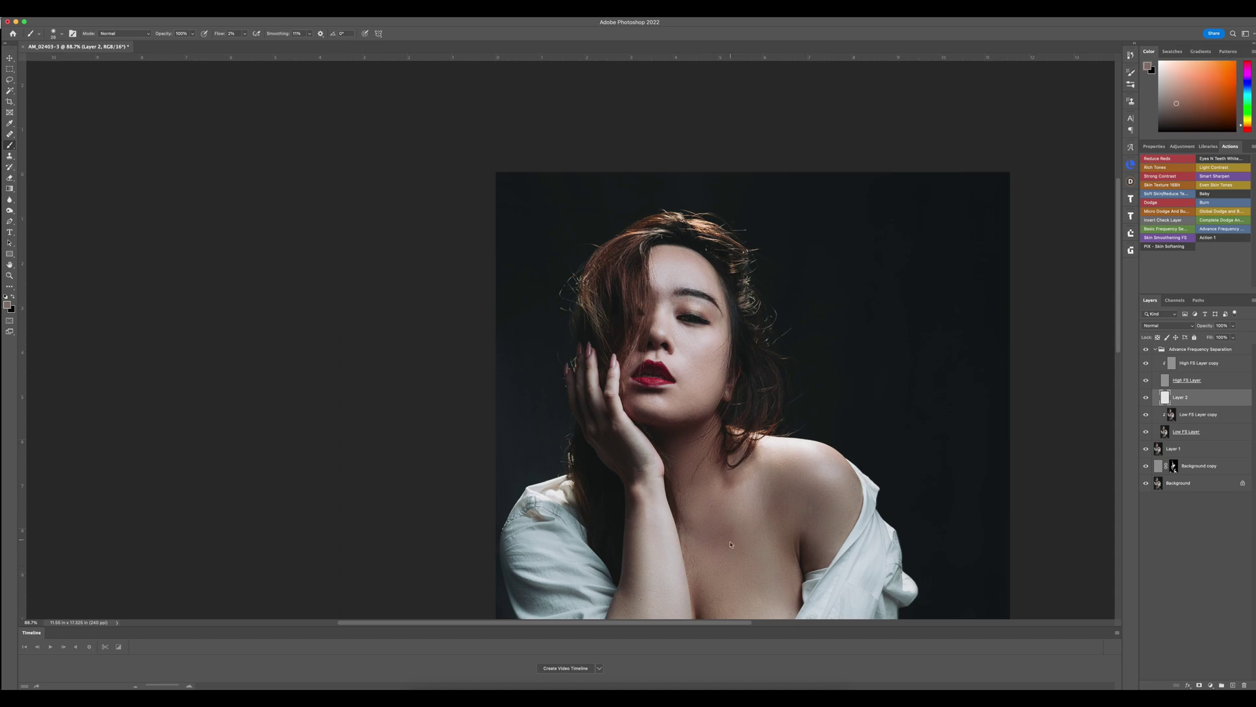
Brush sampled skin tones over the chest and the shaded fold next to the armpit on Layer 2.
scroll(687, 504, up, 2)
drag(687, 505, 688, 507)
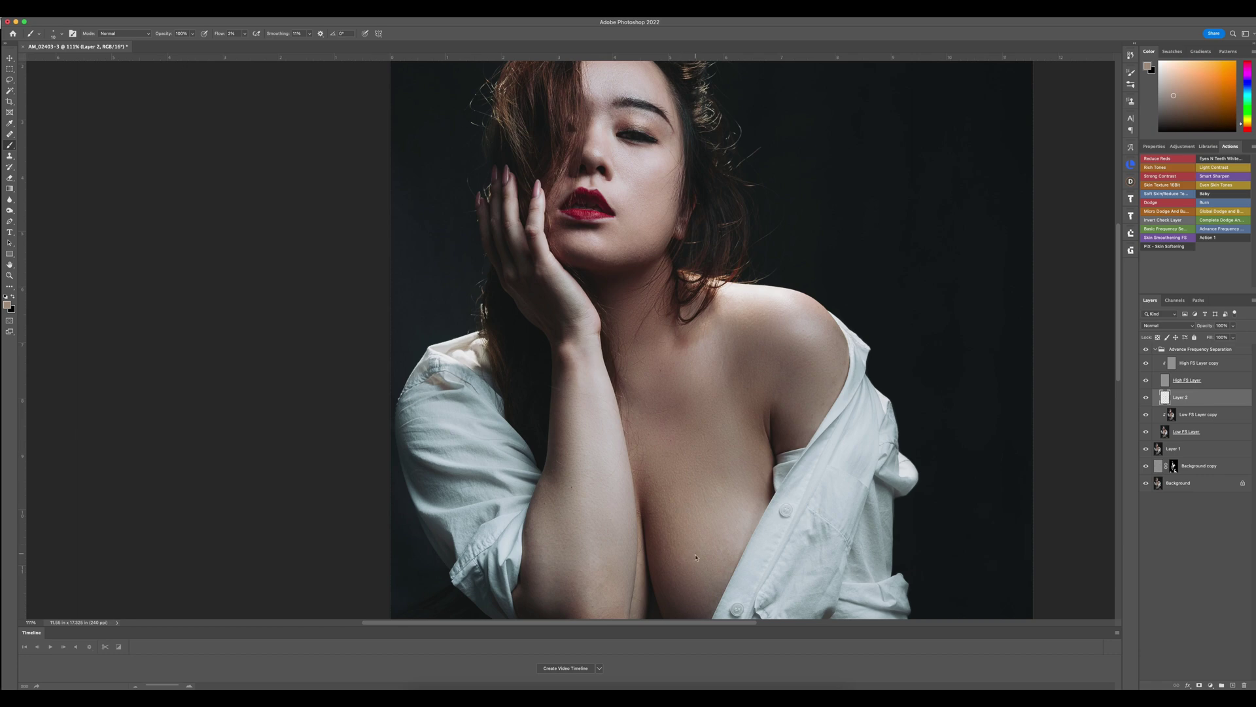
mouse_move(779, 375)
mouse_down()
mouse_move(754, 458)
mouse_move(738, 449)
mouse_move(753, 448)
mouse_up()
alt+click(738, 449)
alt+click(738, 449)
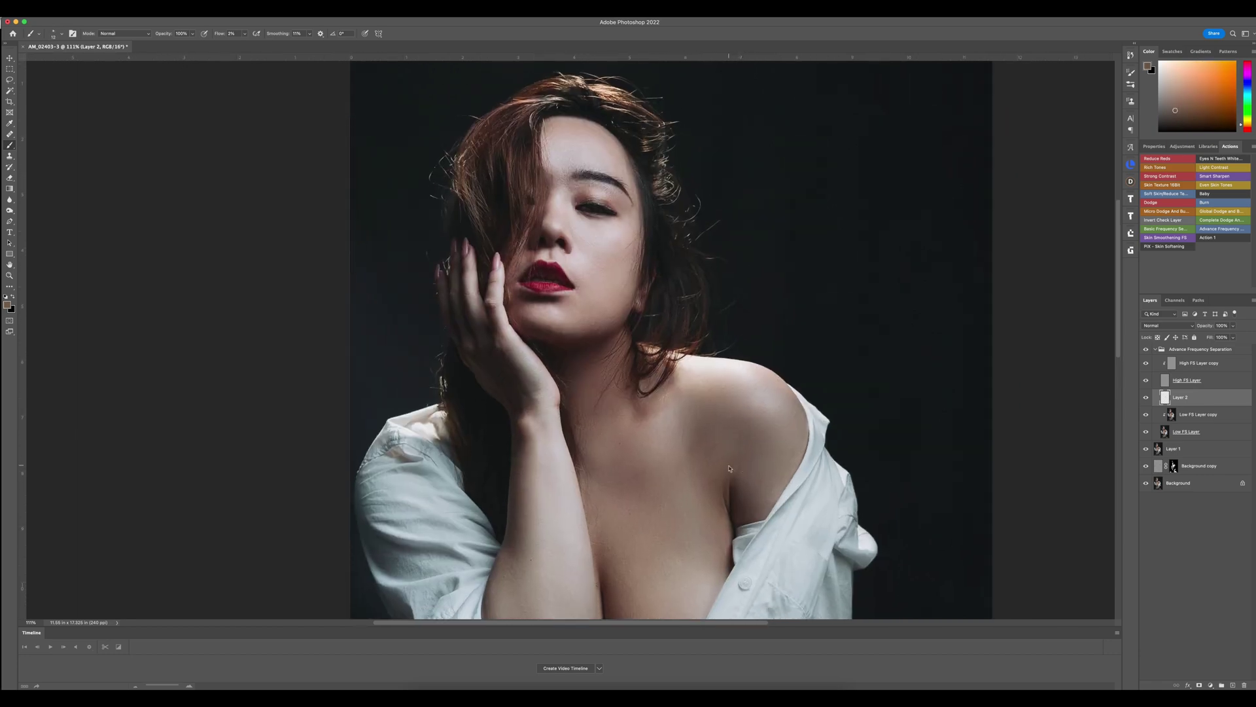
Blend sampled light skin tones over the cheek on Layer 2.
scroll(602, 288, up, 3)
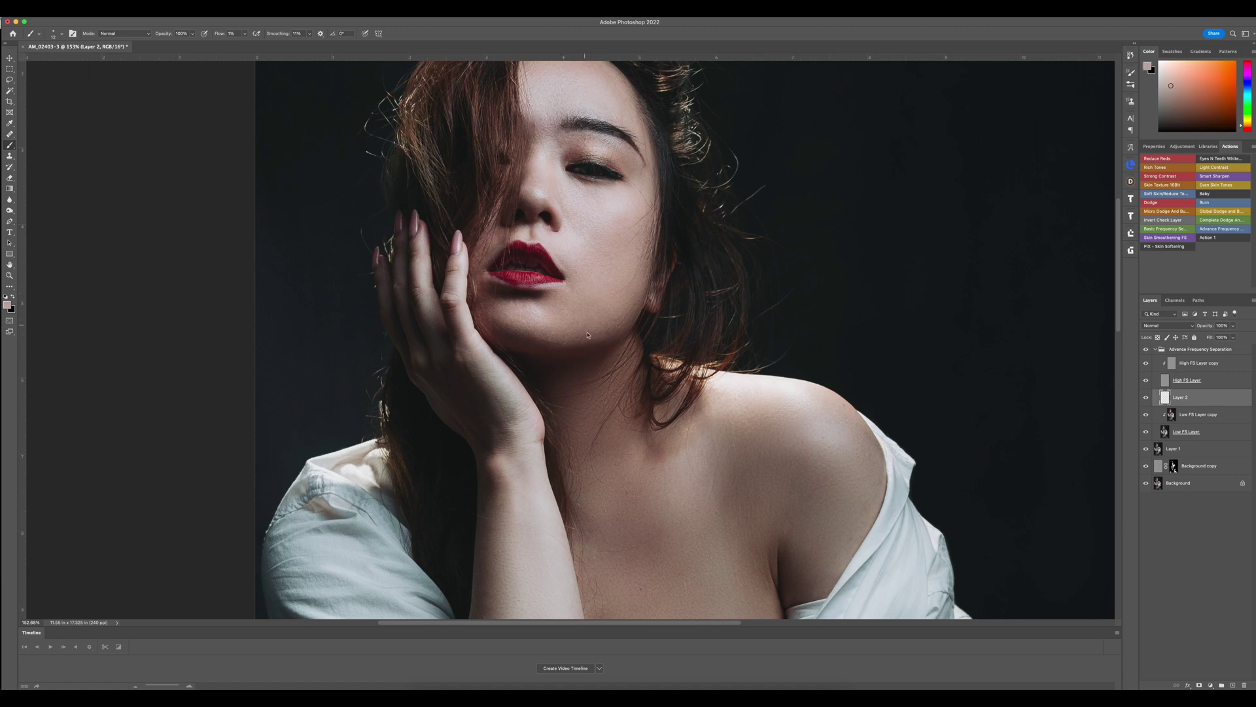
alt+click(589, 259)
alt+click(596, 256)
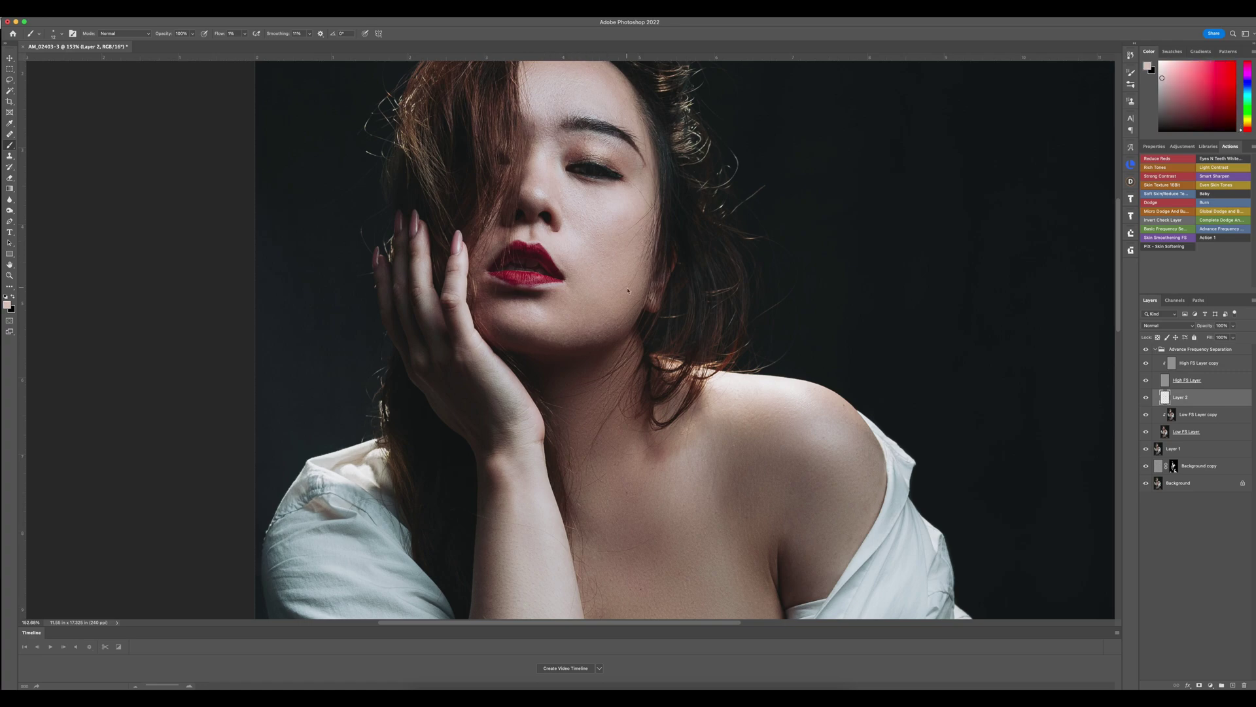
scroll(615, 297, up, 3)
scroll(615, 297, down, 4)
Even out the skin between the inner eyebrow and eye and beside the mouth with sampled tones.
scroll(575, 229, up, 3)
alt+click(551, 169)
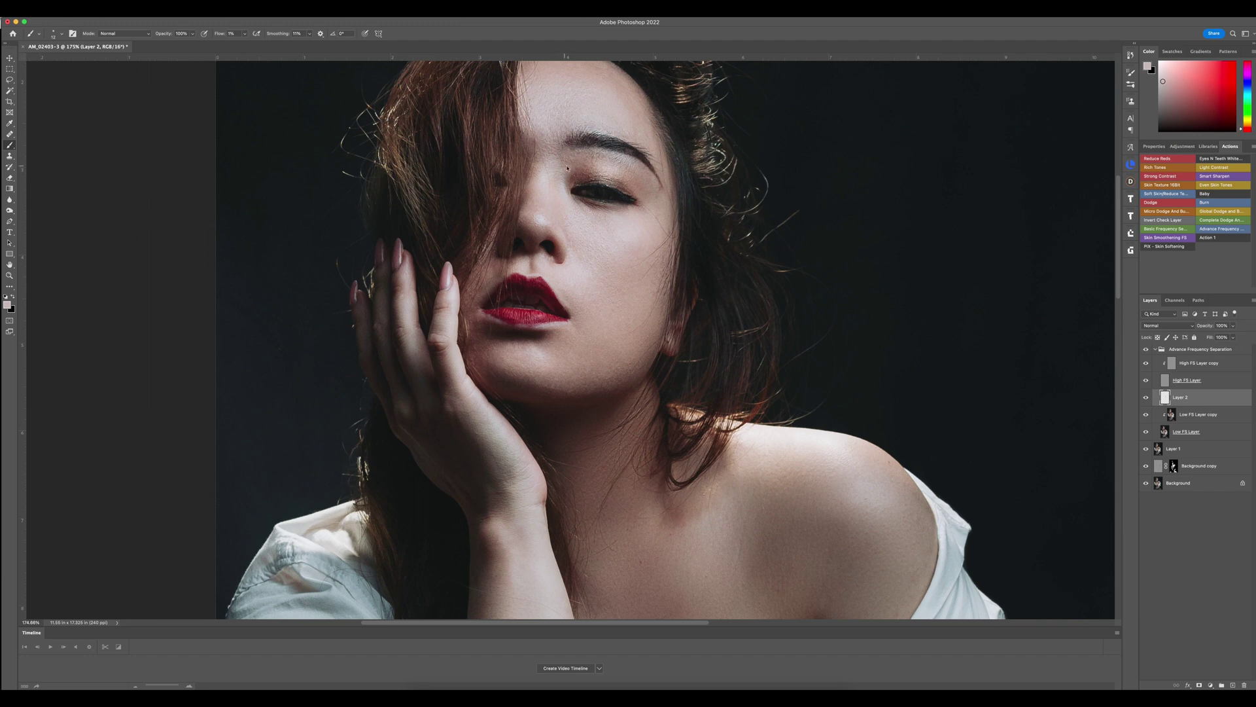
alt+click(562, 161)
alt+click(562, 152)
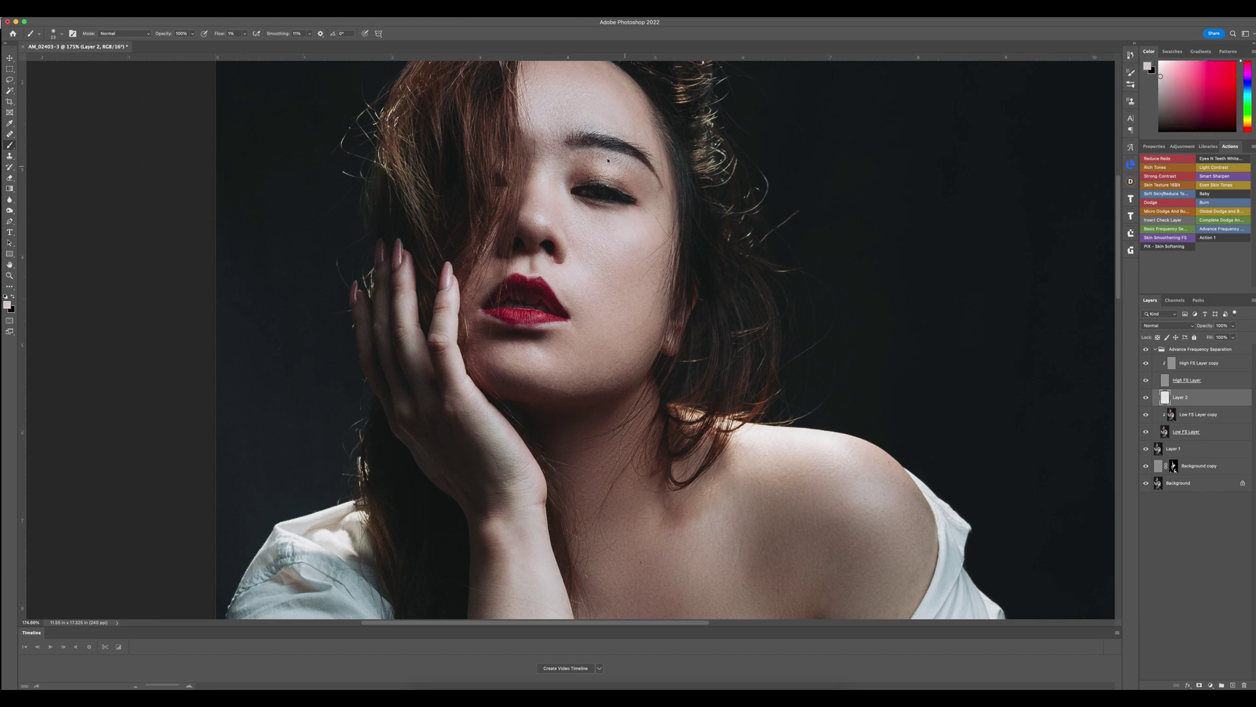
alt+click(577, 300)
alt+click(563, 295)
Sample the skin under the inner eyebrow, blend that area, and set the brush flow to 3%.
scroll(627, 310, down, 5)
scroll(612, 239, up, 3)
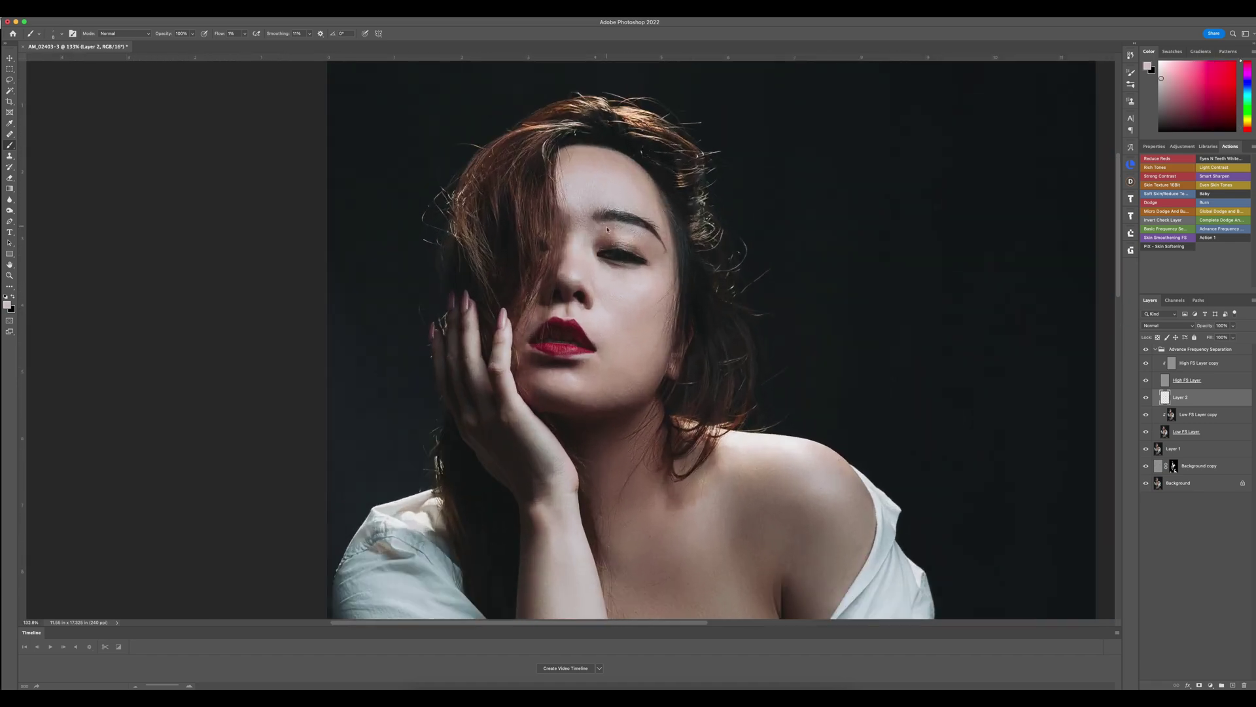
alt+click(598, 231)
alt+click(604, 232)
key(shift+0)
key(shift+3)
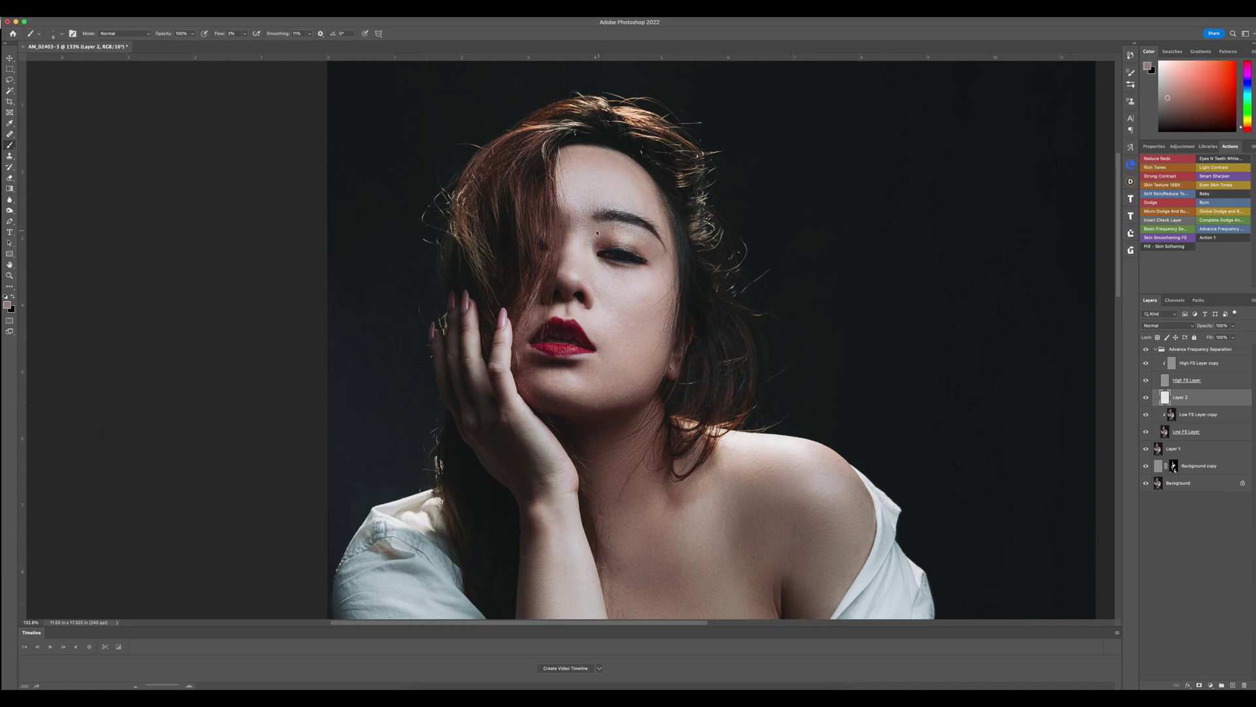
Compare the whole retouched portrait with the original Background layer.
key(super+0)
alt+click(1146, 483)
alt+click(1146, 483)
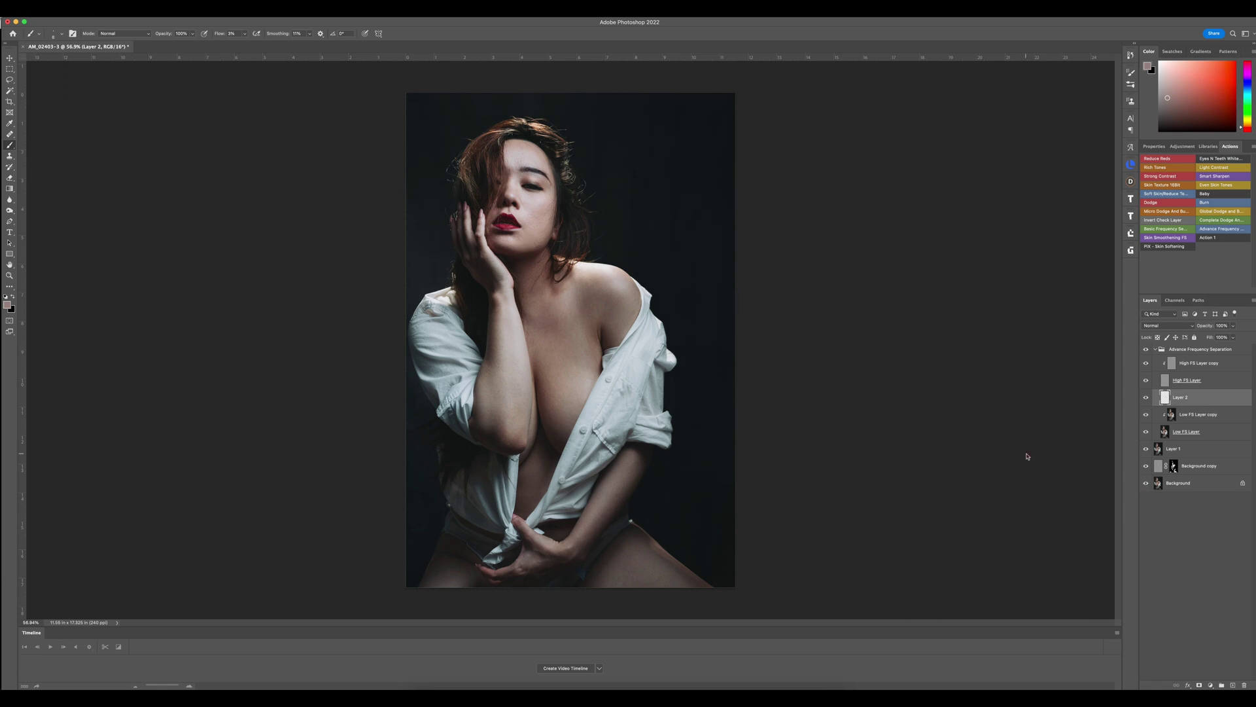
click(1156, 349)
key(super+alt+shift+e)
drag(543, 247, 682, 263)
key(super+z)
click(1155, 349)
Blend sampled skin tones over the collarbone area on Layer 2 with a smaller brush.
click(1181, 398)
alt+click(582, 339)
key(bracketleft)
key(bracketleft)
key(bracketleft)
drag(568, 355, 568, 353)
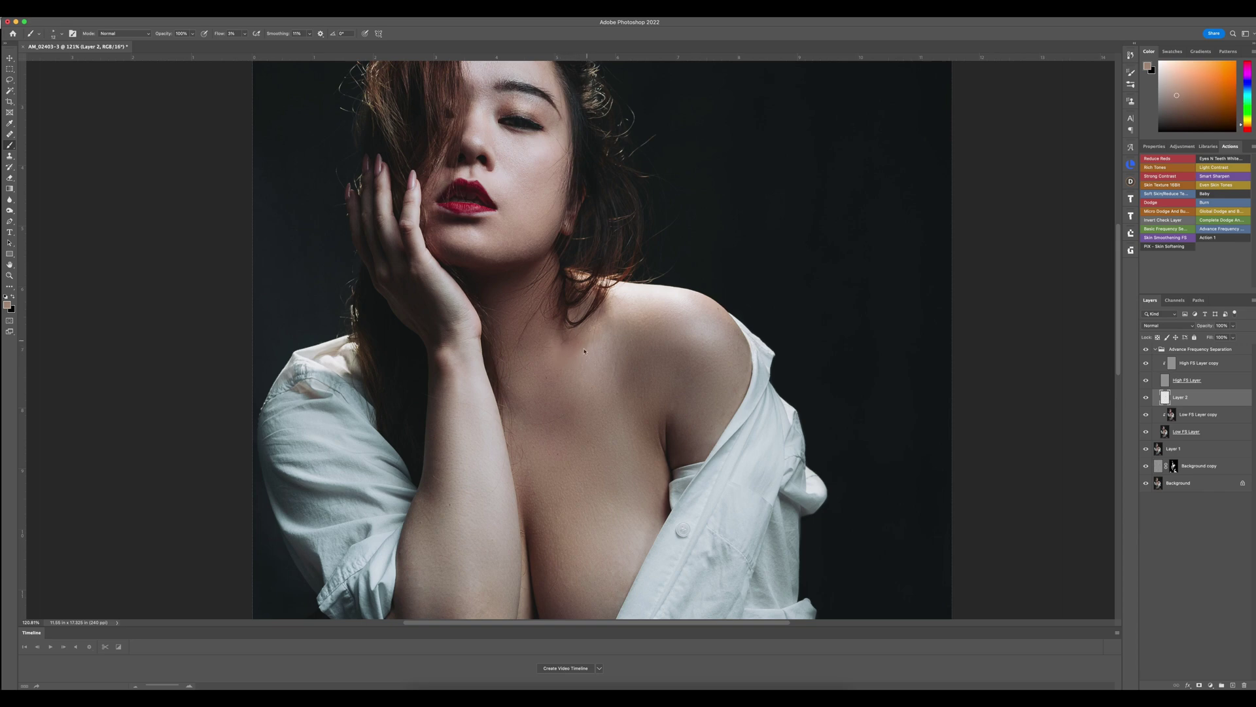
alt+click(583, 352)
Smooth the shadow transition under the chin and jawline on Layer 2 with sampled dark skin tones.
scroll(493, 244, up, 5)
alt+click(502, 327)
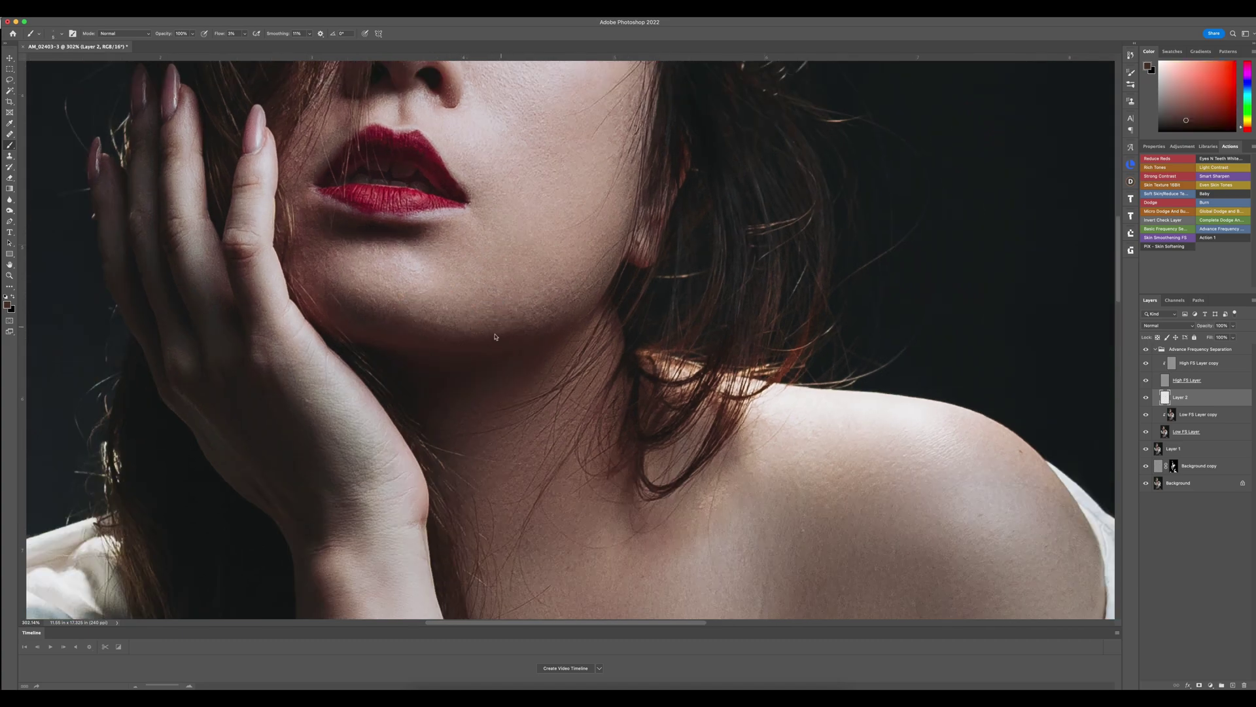
alt+click(494, 337)
alt+click(435, 359)
scroll(532, 348, down, 7)
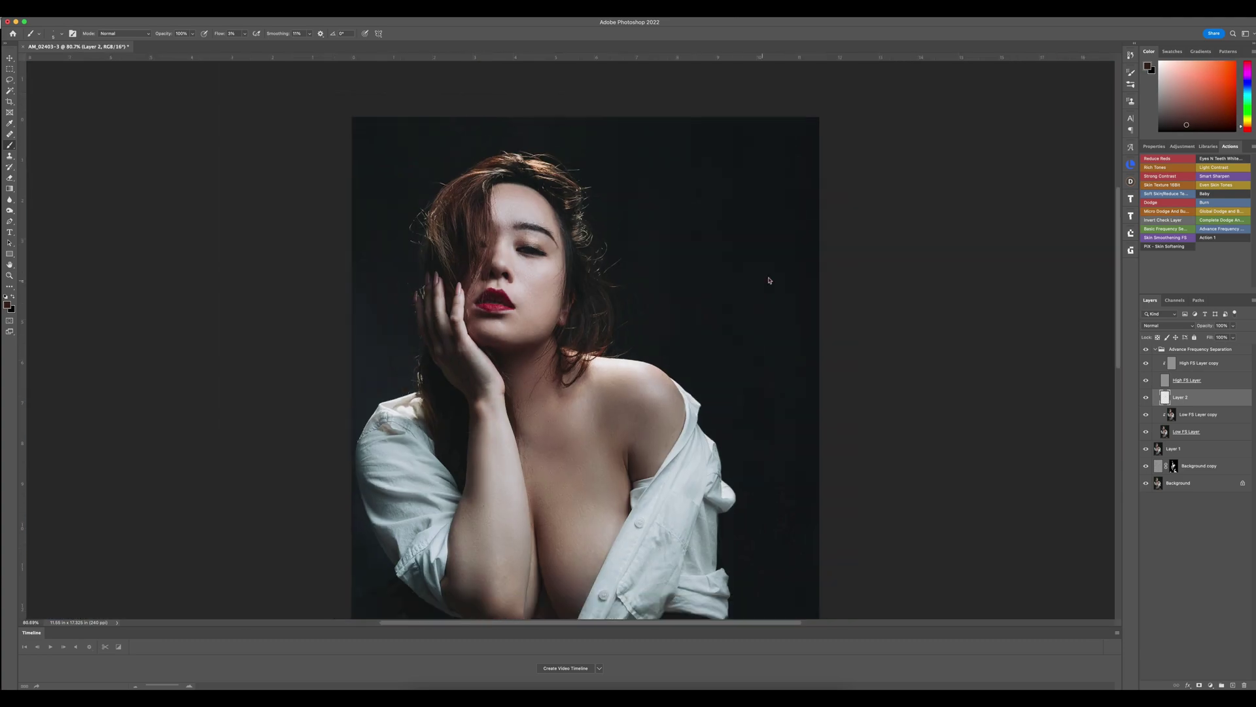
Stamp all visible layers into a new layer above the Advance Frequency Separation group and apply a filter to it.
click(1155, 350)
key(alt+shift+super+e)
click(191, 9)
mouse_move(209, 141)
click(334, 140)
click(669, 194)
Restrict Layer 3's tonal range by splitting its Blend If sliders for the underlying layer.
double_click(1204, 352)
mouse_move(1151, 573)
mouse_down()
mouse_move(1110, 574)
mouse_move(1151, 573)
mouse_up()
drag(1046, 573, 1072, 573)
scroll(655, 345, up, 5)
drag(1091, 573, 1093, 574)
key(Return)
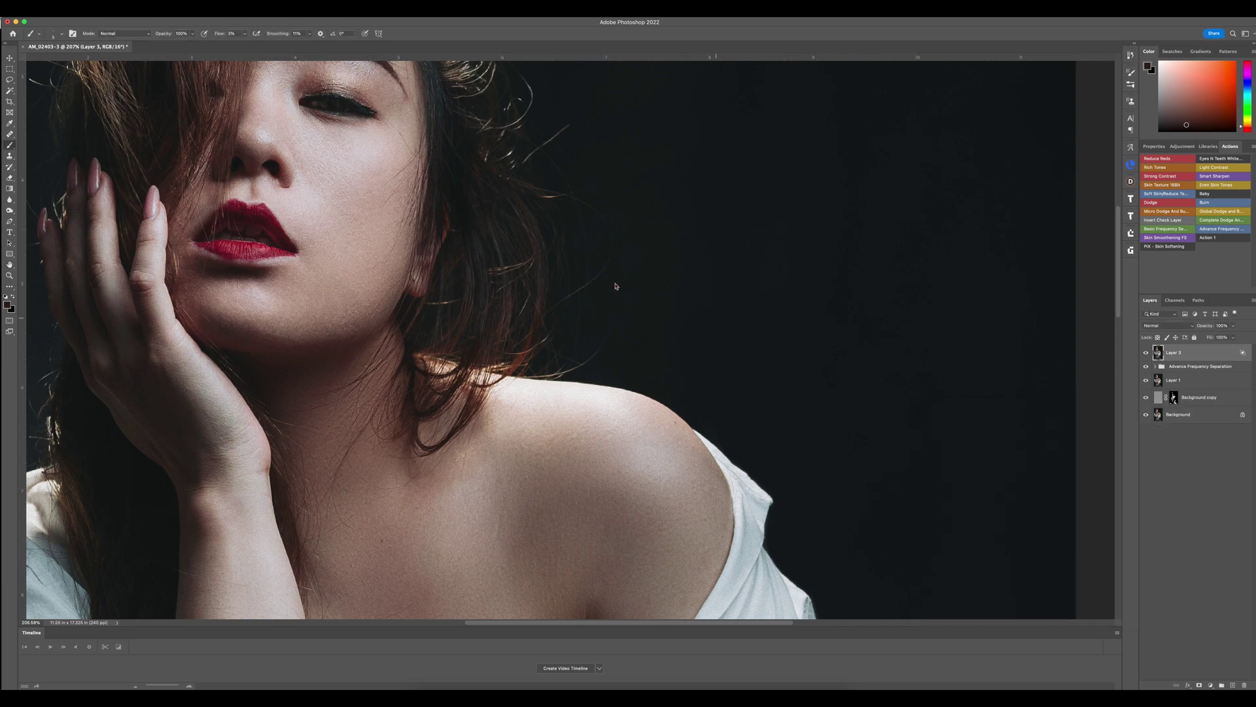
Create a Dodge adjustment layer with its action and brush white on its mask to lighten the chin area.
scroll(596, 216, down, 5)
click(1197, 212)
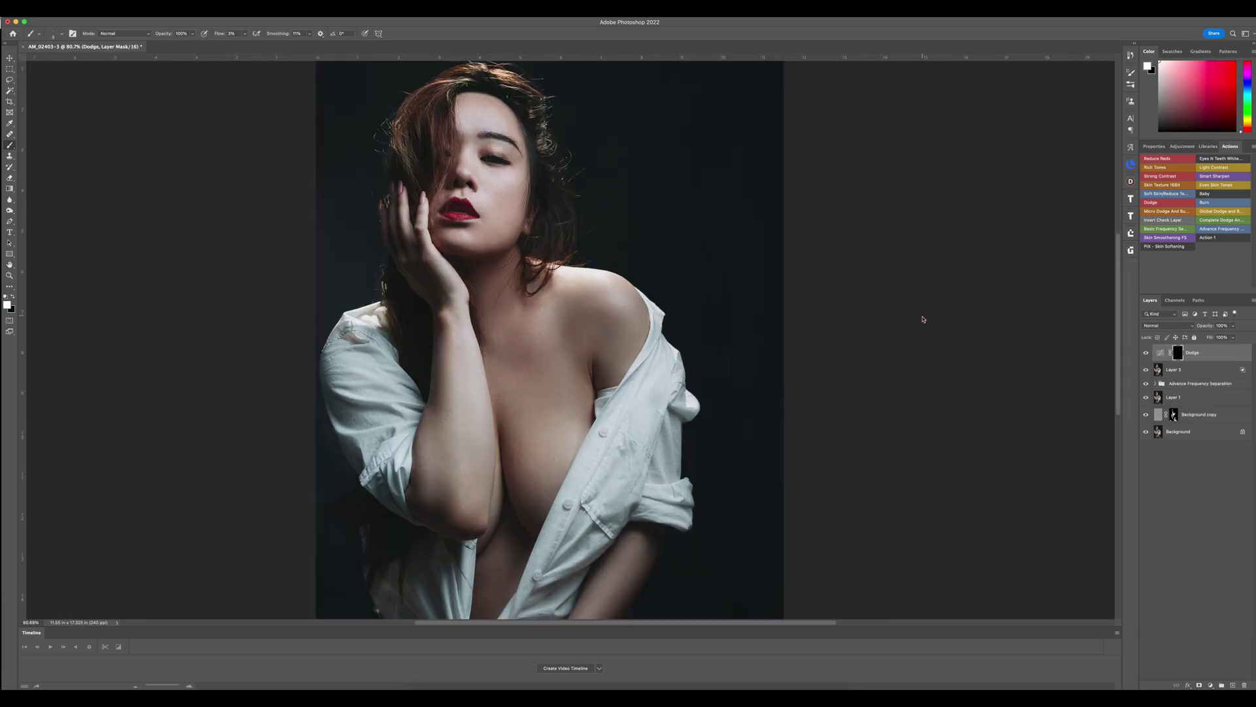
scroll(448, 368, up, 4)
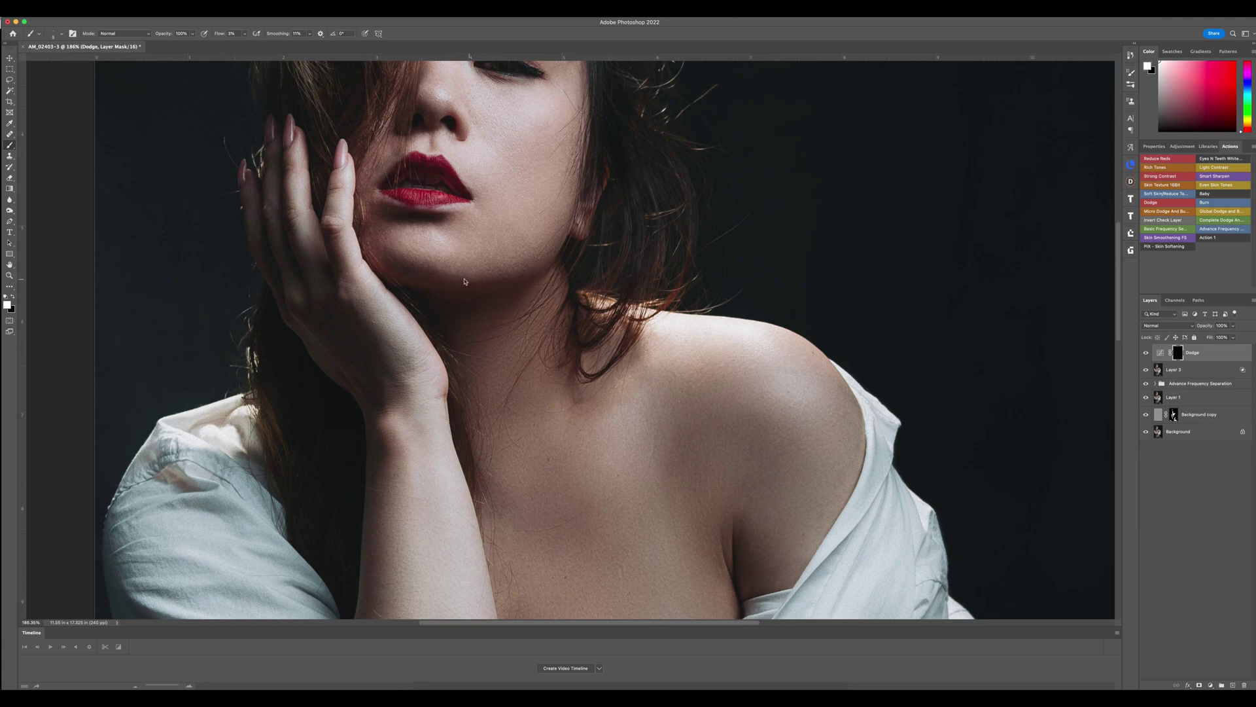
scroll(491, 274, up, 2)
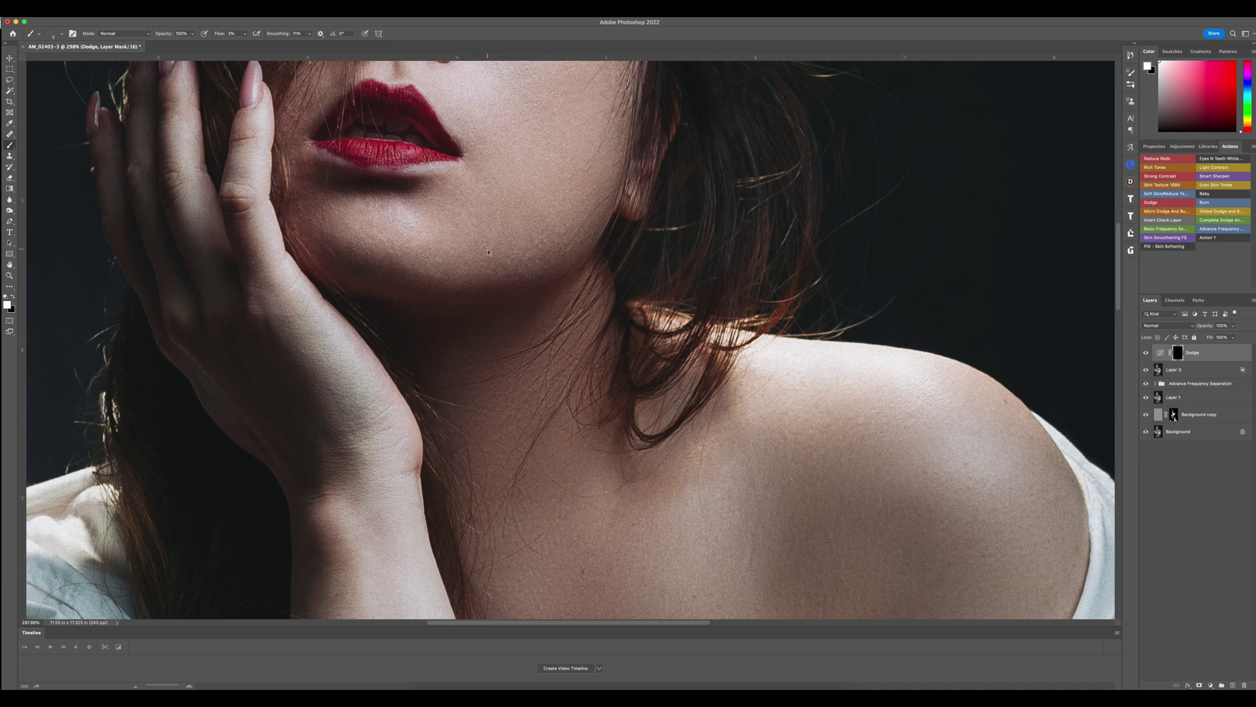
scroll(490, 261, left, 3)
scroll(490, 260, up, 2)
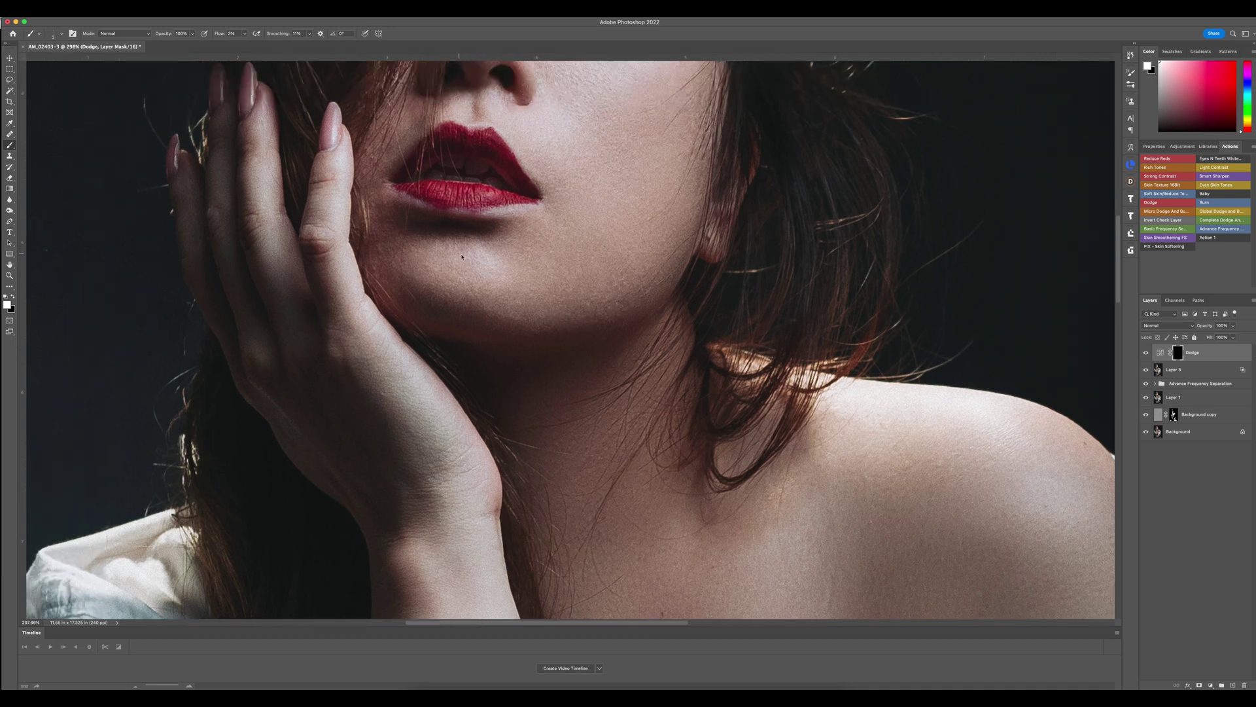
Continue dodging the cheek and the rest of the face on the Dodge layer's mask.
scroll(459, 255, down, 3)
scroll(584, 294, up, 2)
scroll(593, 293, up, 5)
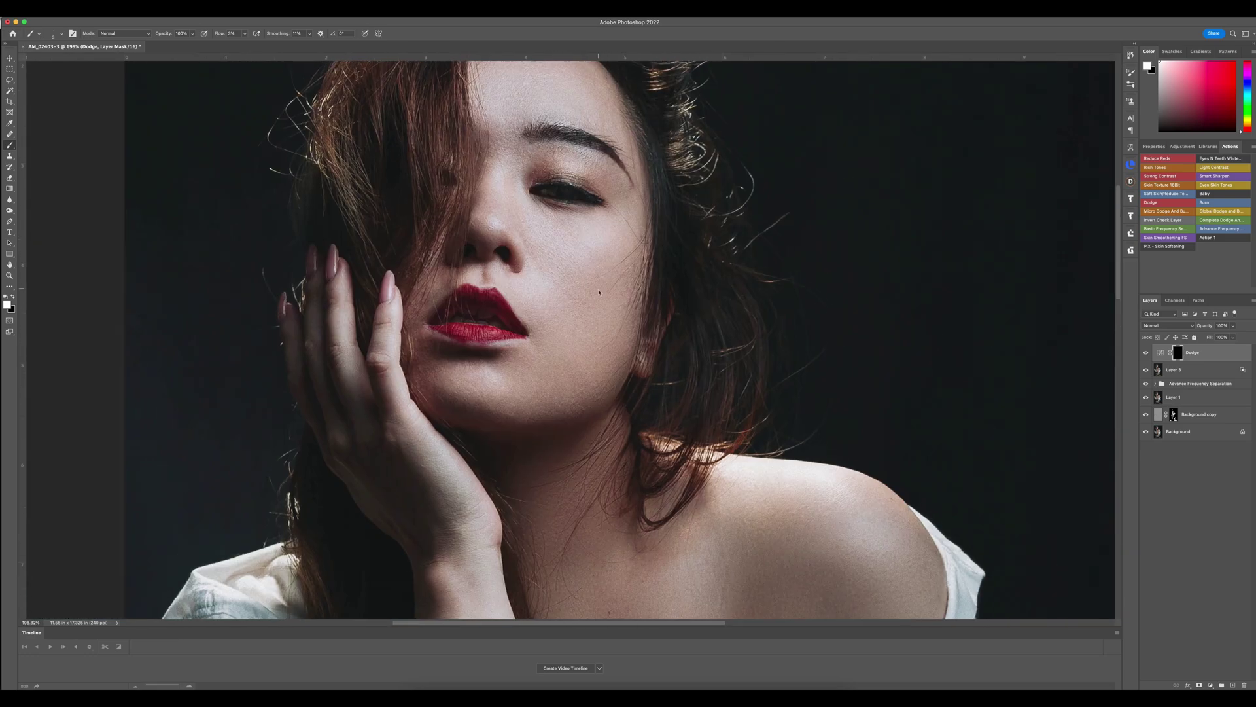
scroll(492, 298, down, 3)
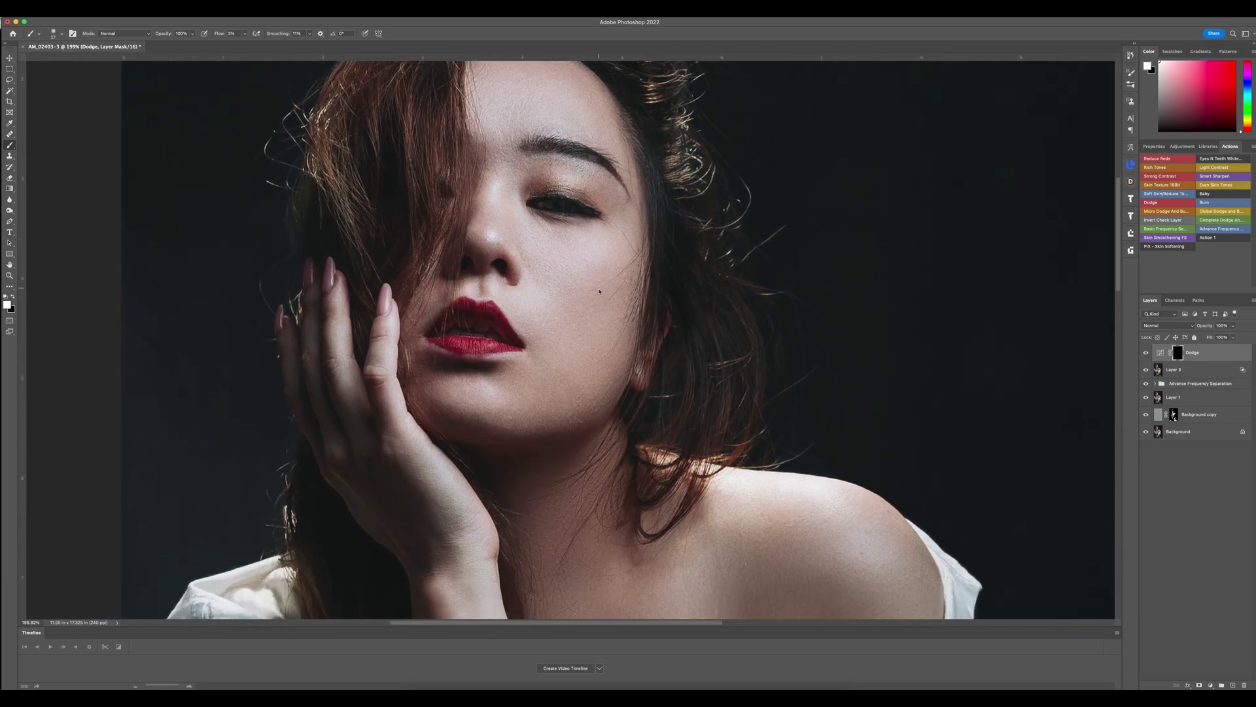
scroll(555, 386, down, 2)
scroll(555, 386, down, 2)
scroll(597, 468, up, 2)
Create a Burn adjustment layer with its action, work over the skin, and reselect the Dodge layer.
click(1204, 202)
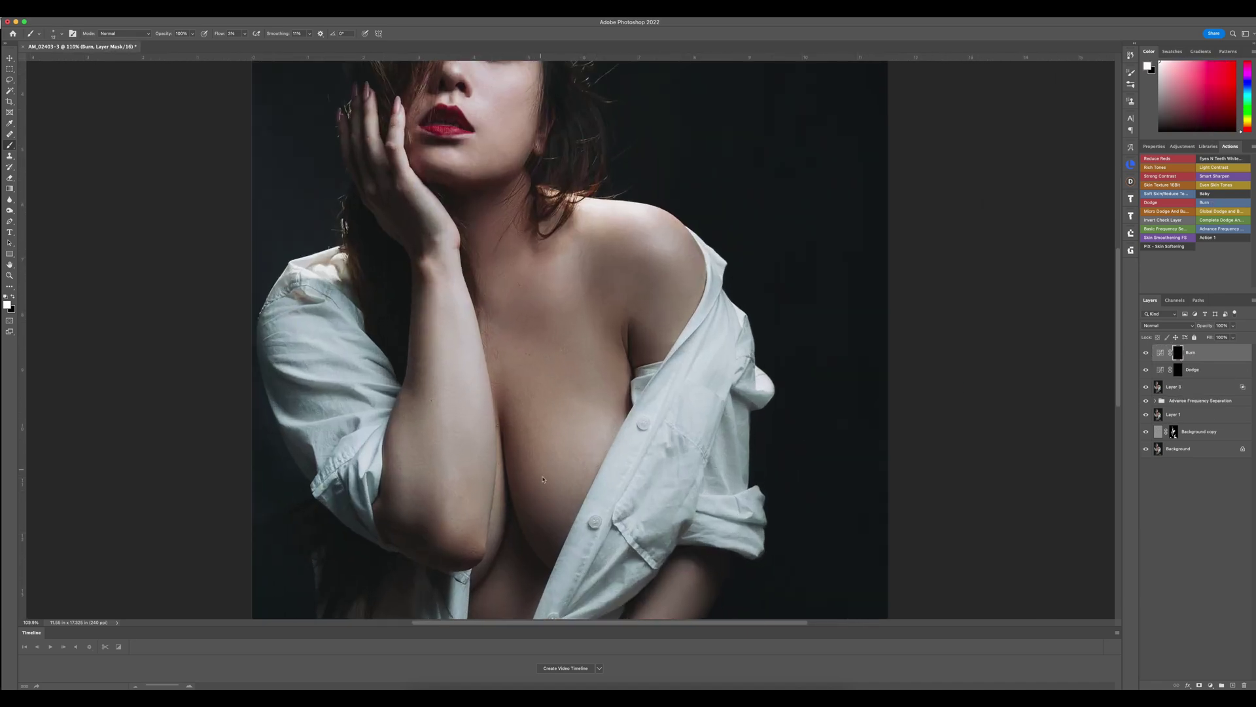
scroll(544, 475, up, 5)
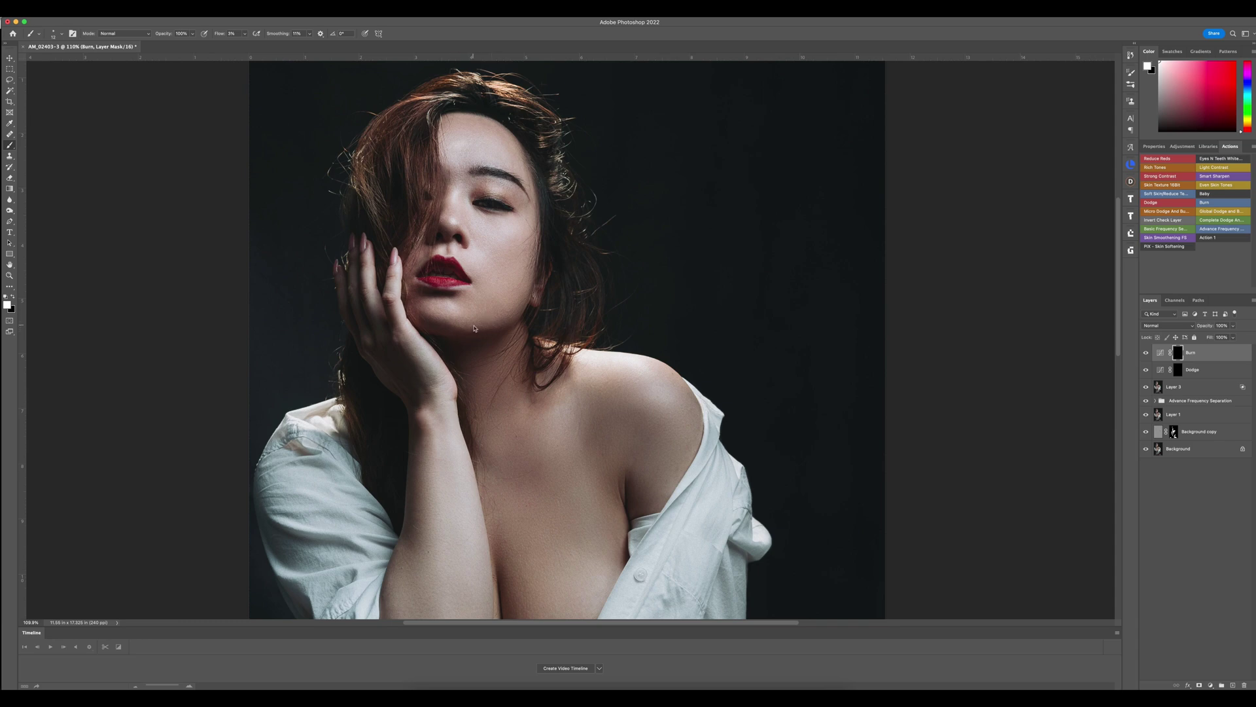
scroll(504, 307, down, 1)
key(alt+bracketleft)
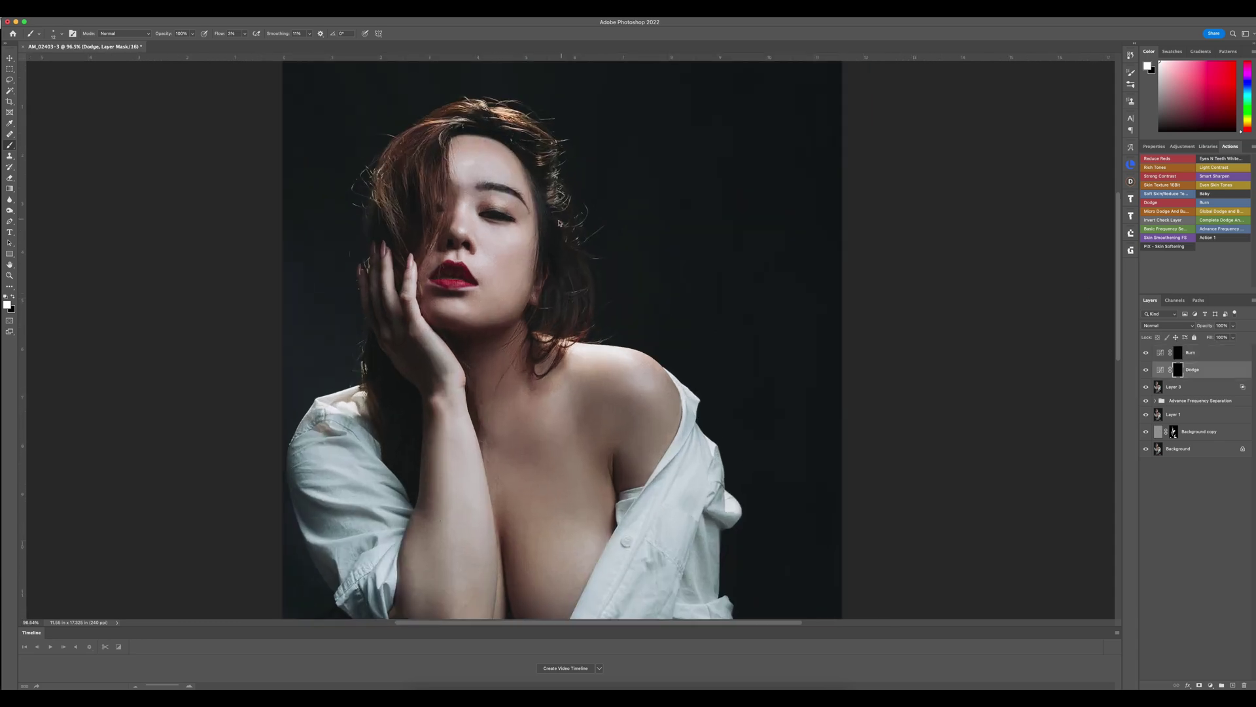
scroll(578, 267, down, 2)
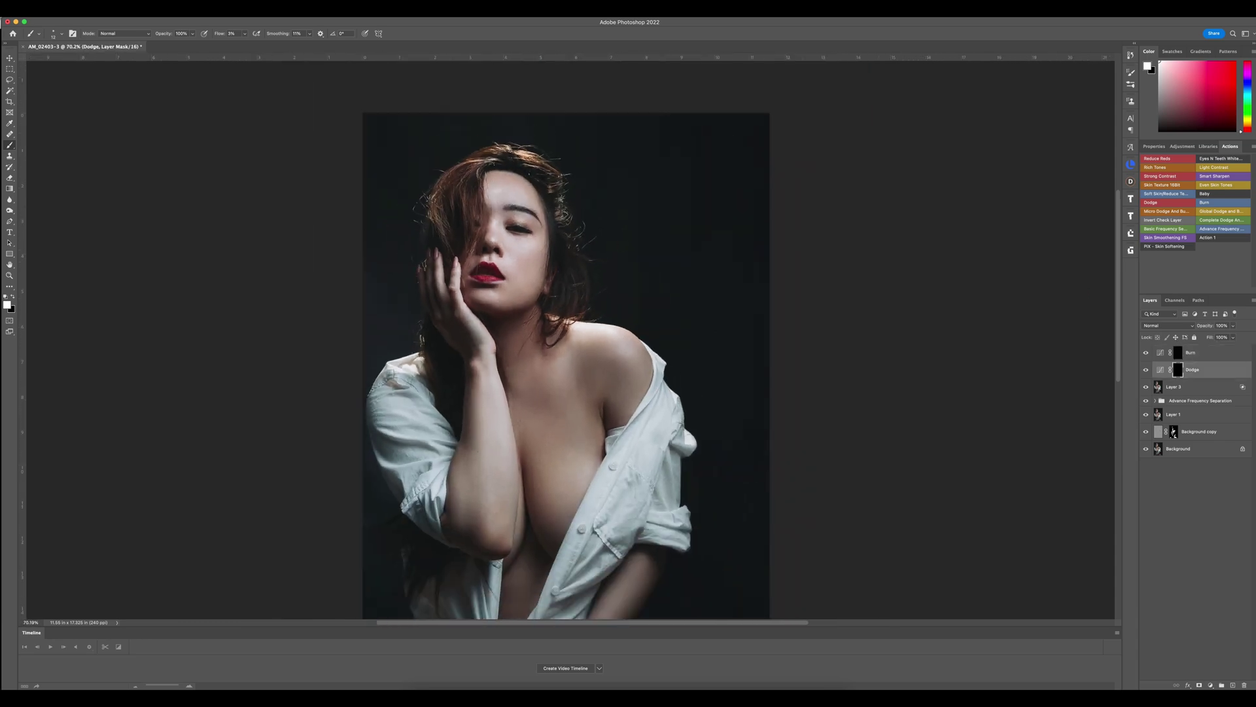
Set the Gradient Map layer above Layer 4 to Soft Light and try the orange Foreground to Background gradient.
click(1164, 325)
click(1156, 443)
click(1193, 176)
click(939, 452)
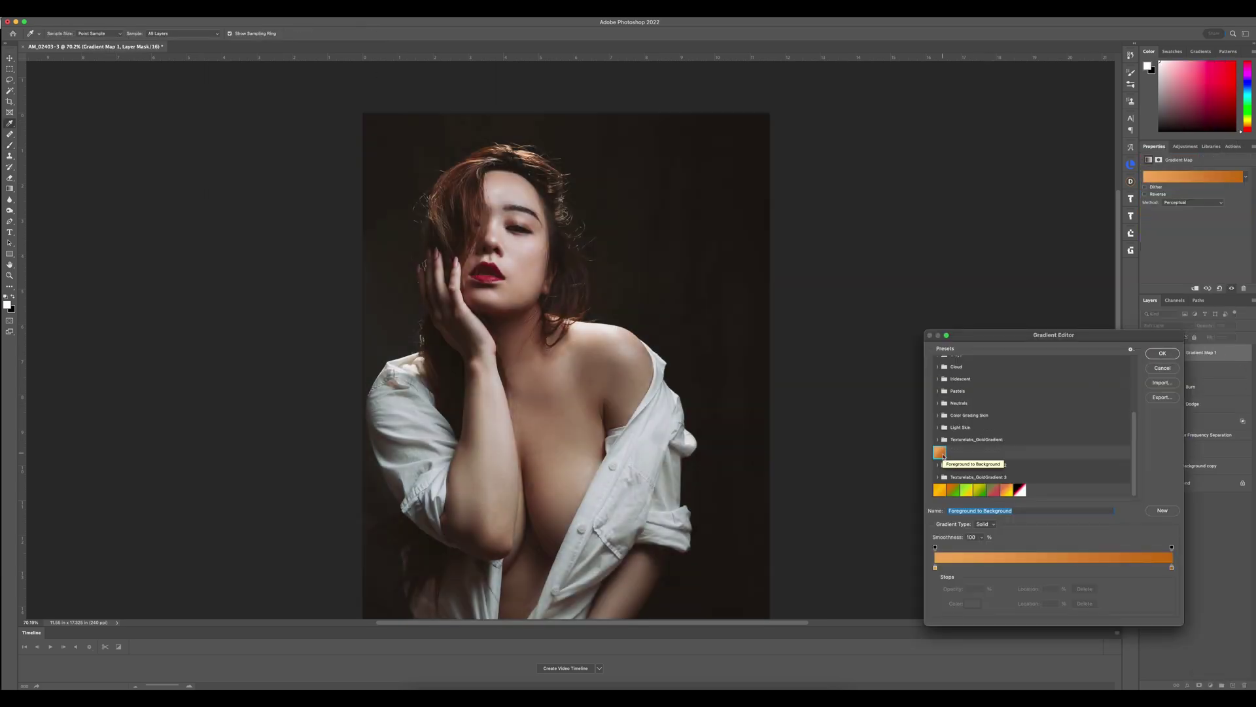
Preview several Light Skin gradient presets and apply the pink-to-red one to the Gradient Map.
click(938, 428)
click(988, 453)
click(1040, 454)
click(1054, 455)
click(1122, 456)
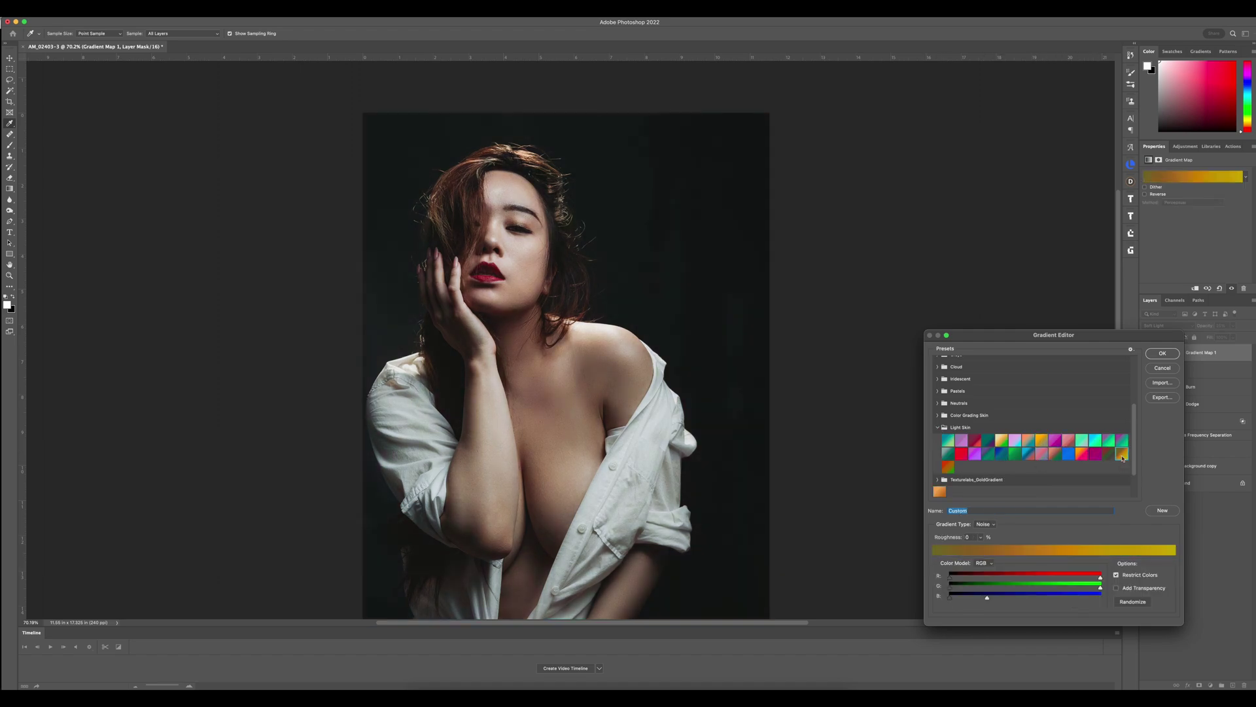
click(948, 466)
click(1001, 443)
click(1016, 445)
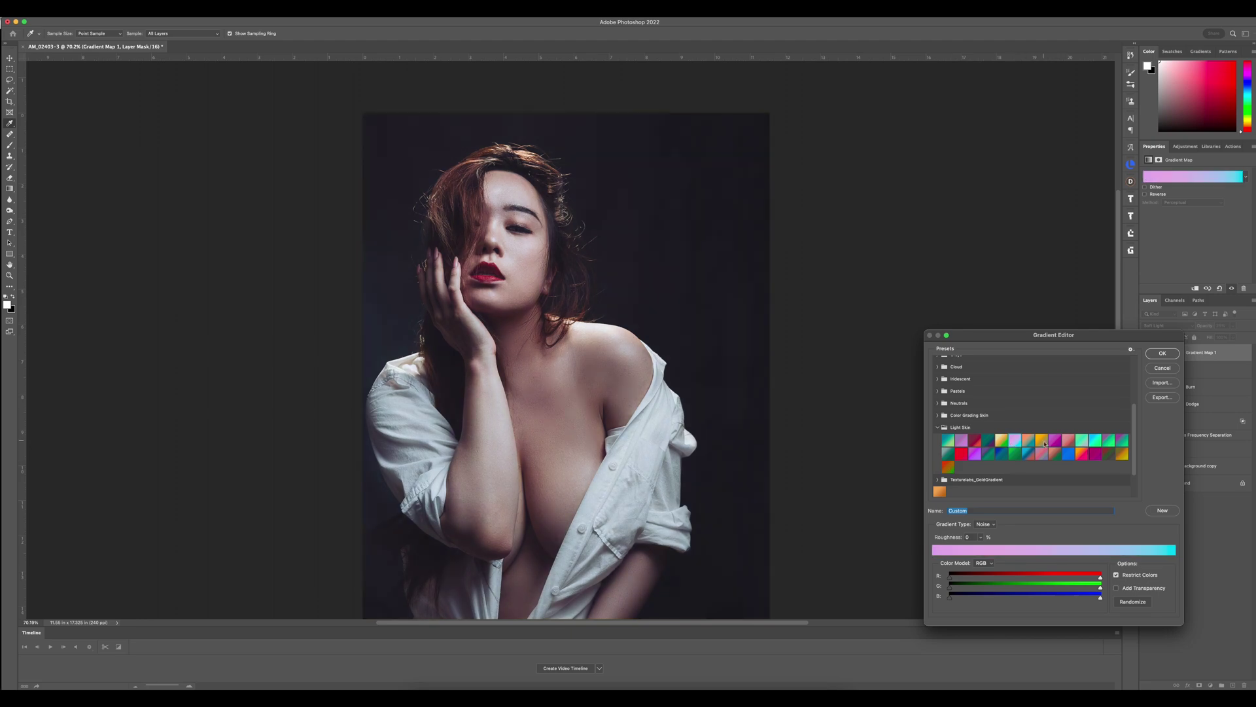
click(1045, 444)
click(1163, 354)
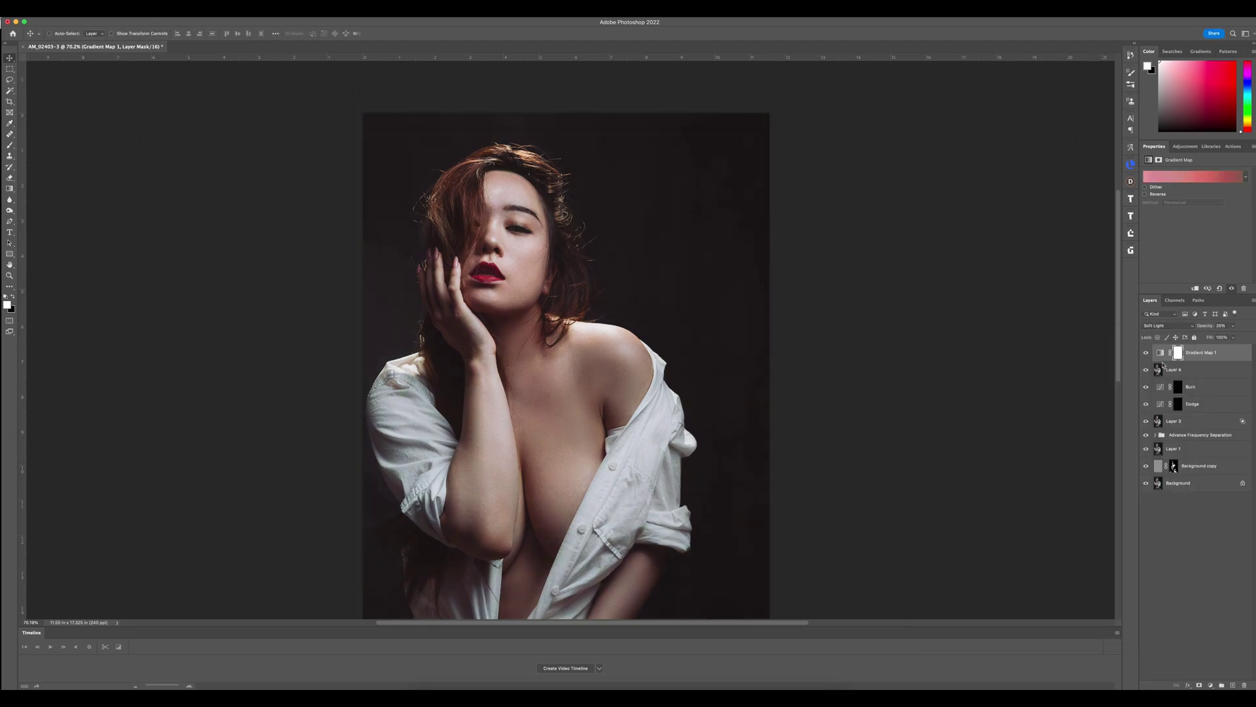
Keep the Gradient Map out of the shadows by splitting the underlying layer's dark Blend If slider.
double_click(1214, 358)
drag(1076, 573, 1099, 575)
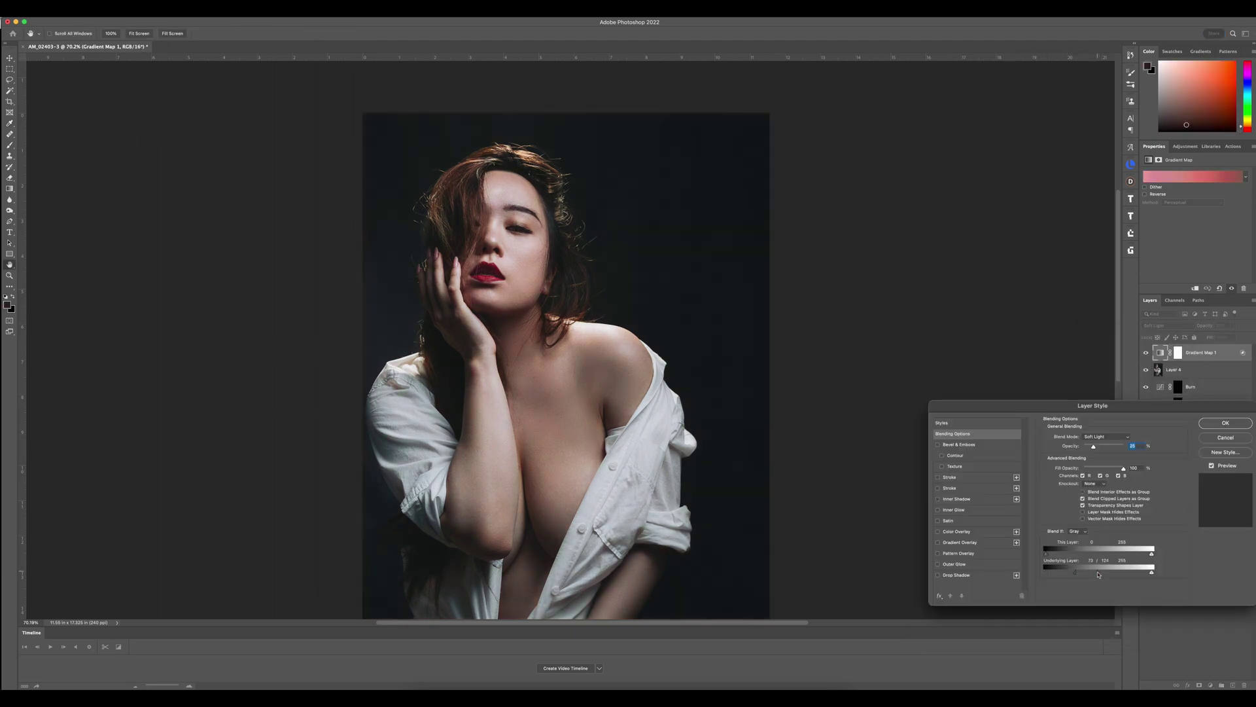
click(1208, 423)
Stamp the visible layers, isolate the model with Select and Mask, and reuse that mask on the Gradient Map layer.
key(alt+shift+super+e)
key(m)
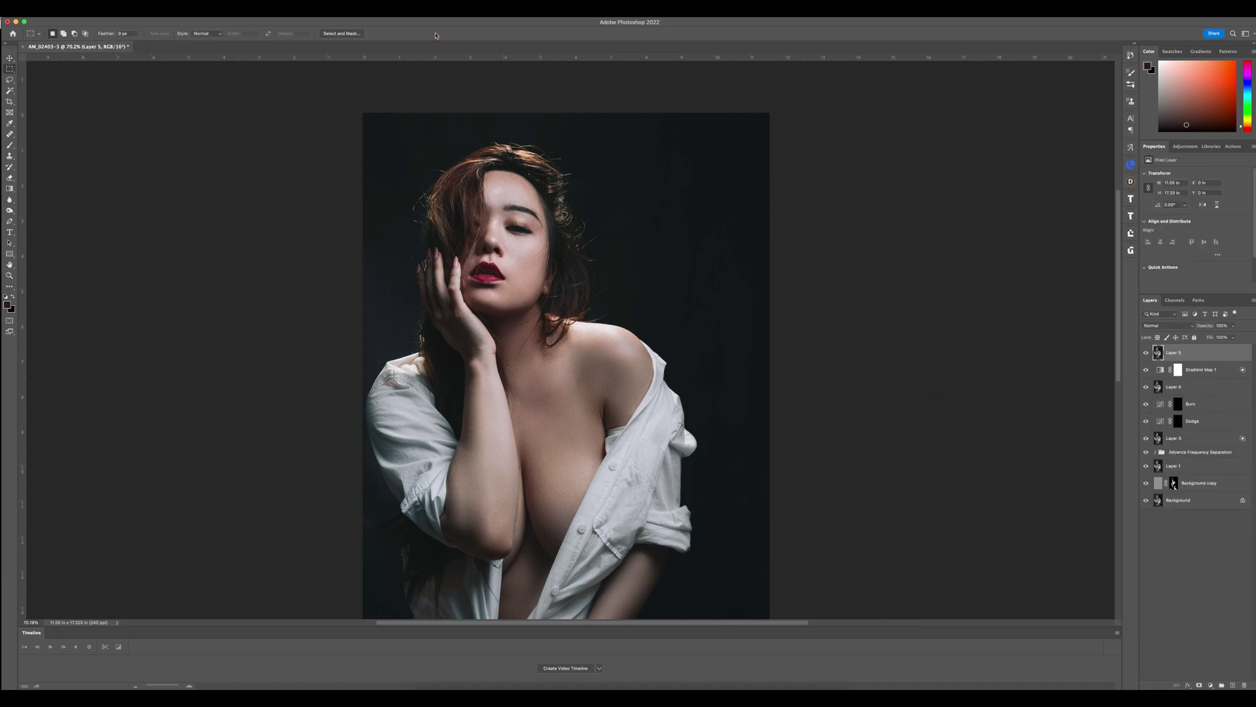
click(341, 33)
click(194, 34)
click(1239, 678)
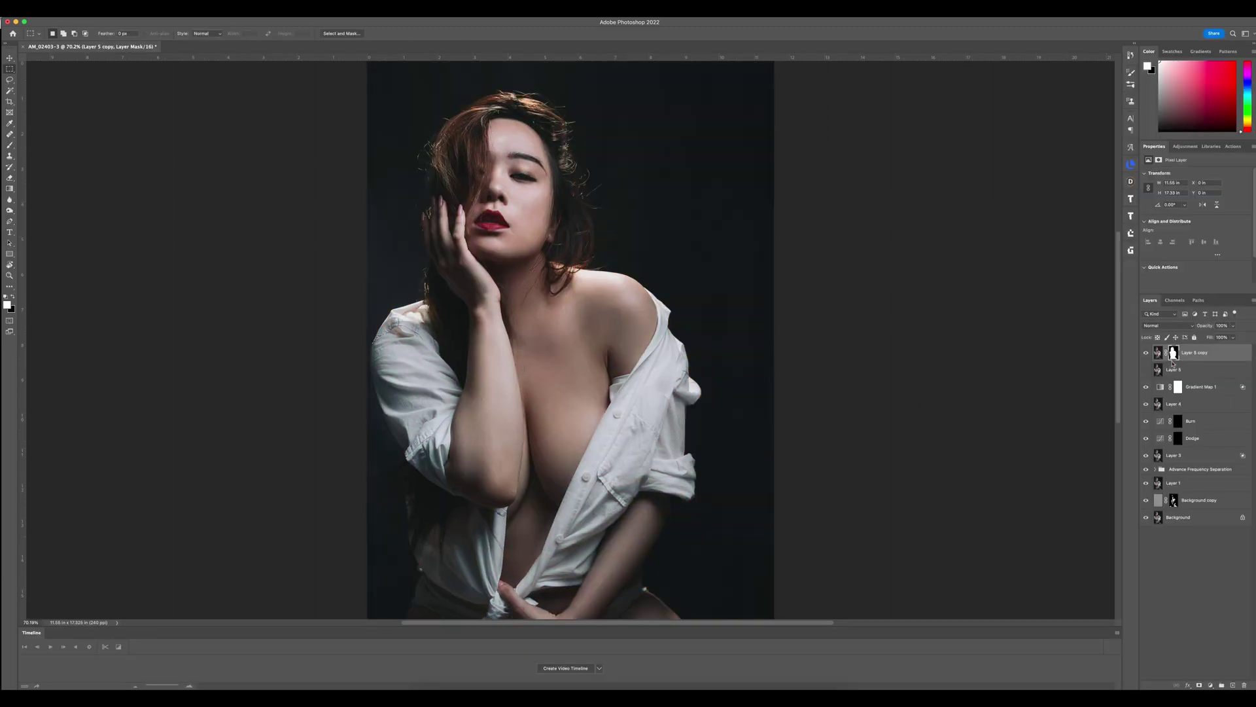
click(1178, 387)
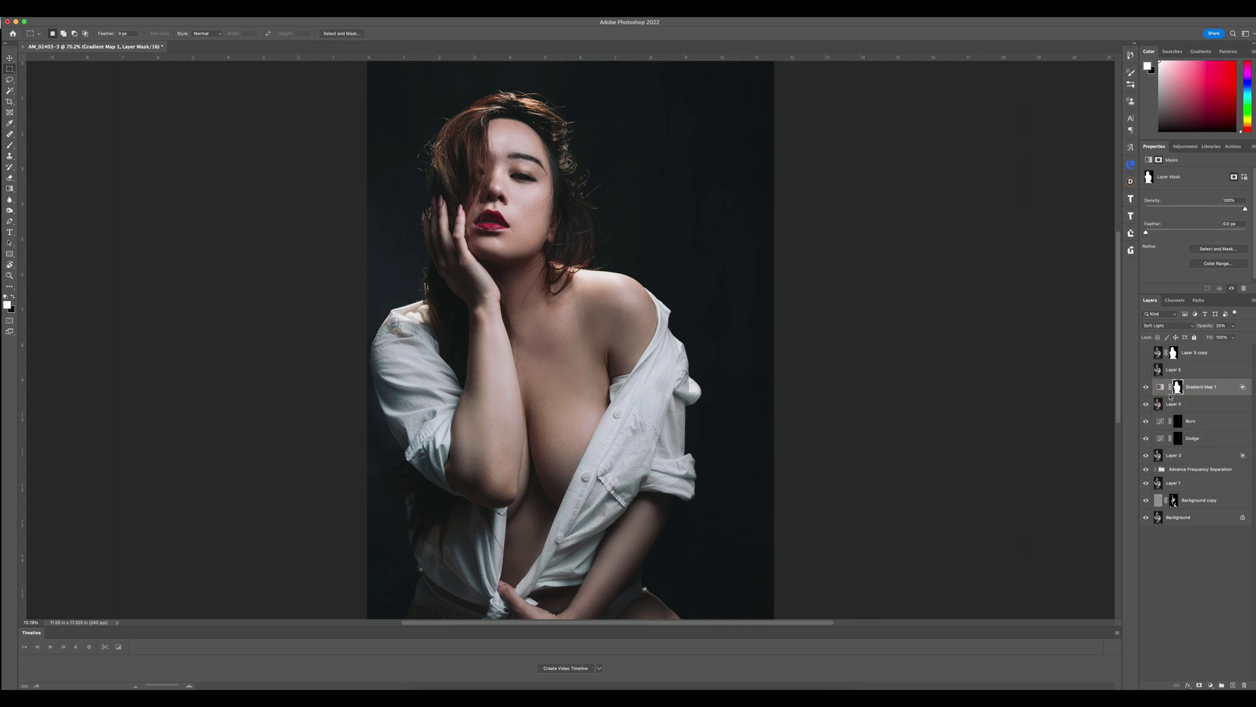
Compare more Light Skin gradient presets for the Gradient Map and apply the pink-to-blue one.
double_click(1160, 386)
scroll(994, 488, down, 5)
click(1121, 456)
click(1069, 456)
click(1028, 455)
click(1039, 457)
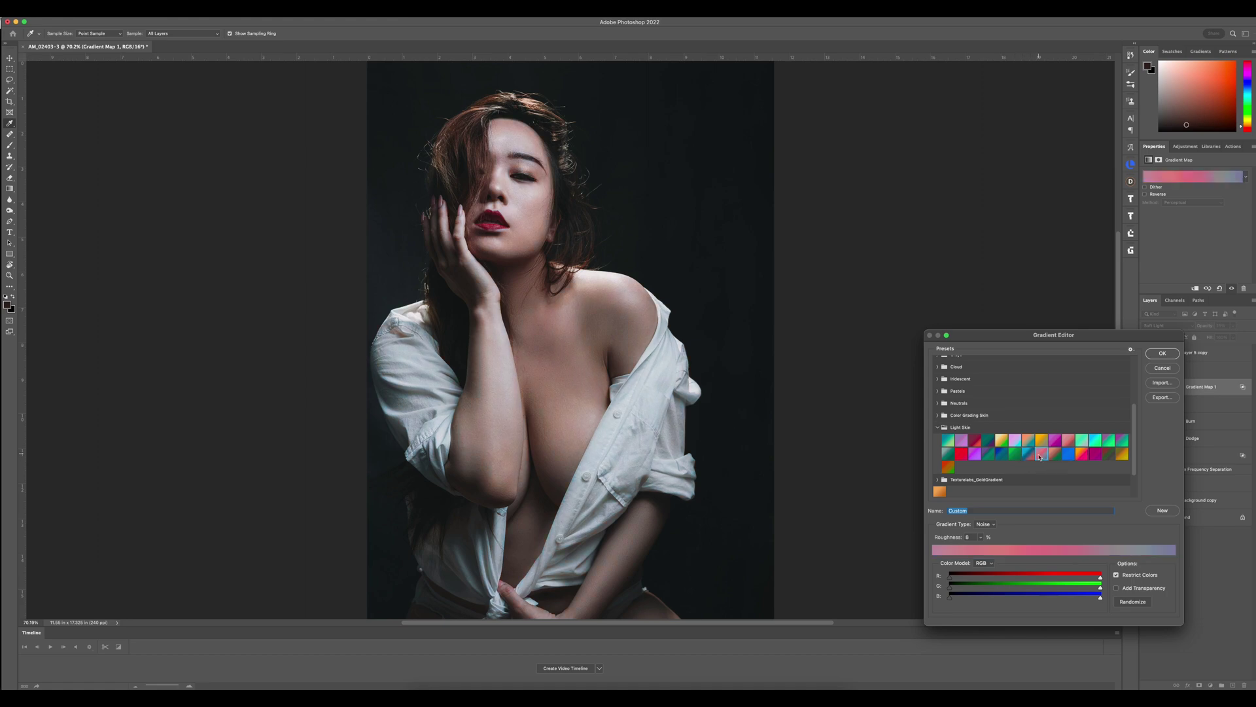
click(1041, 440)
click(1068, 442)
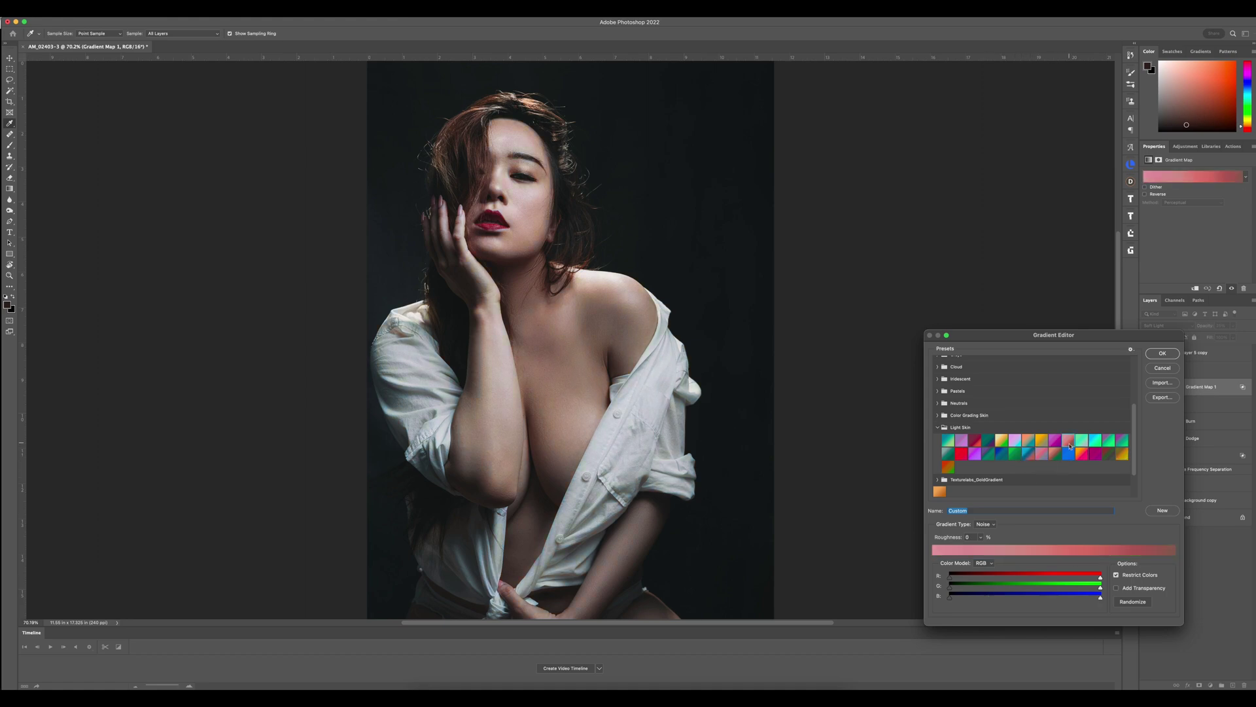
click(1042, 454)
click(1162, 353)
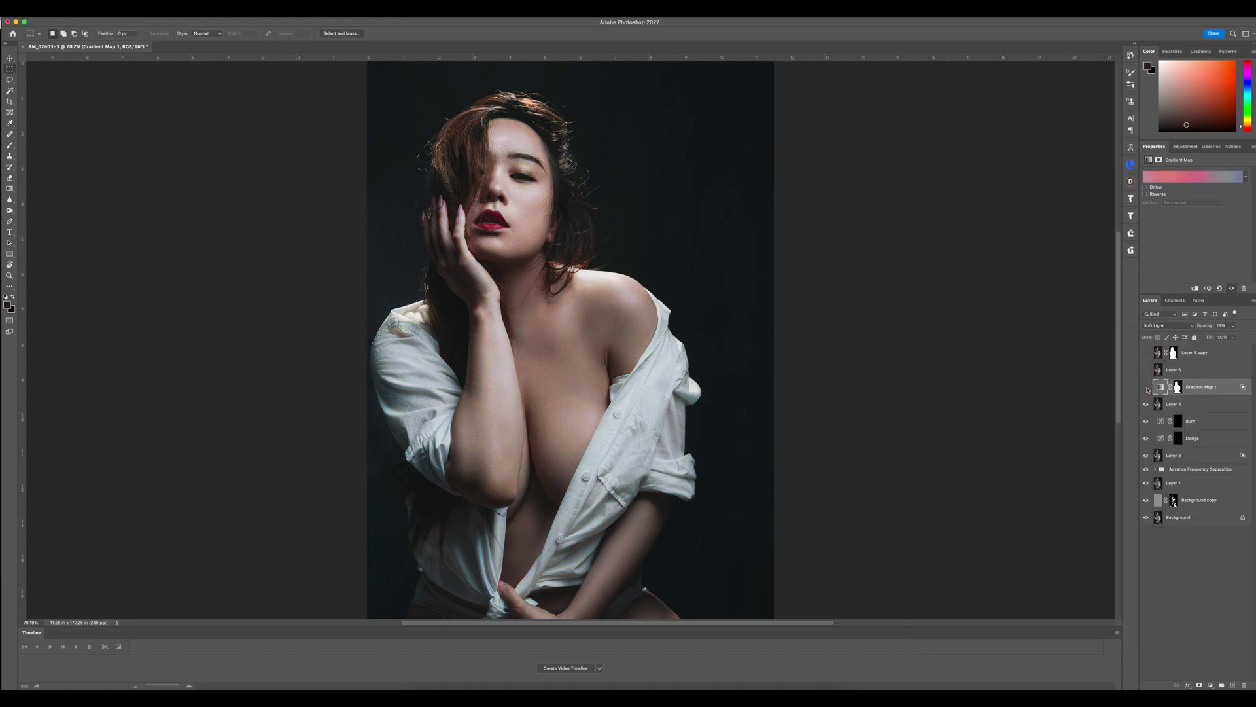
Delete the temporary Layer 5 and its masked copy, and stamp the visible layers into a new layer.
scroll(802, 308, down, 3)
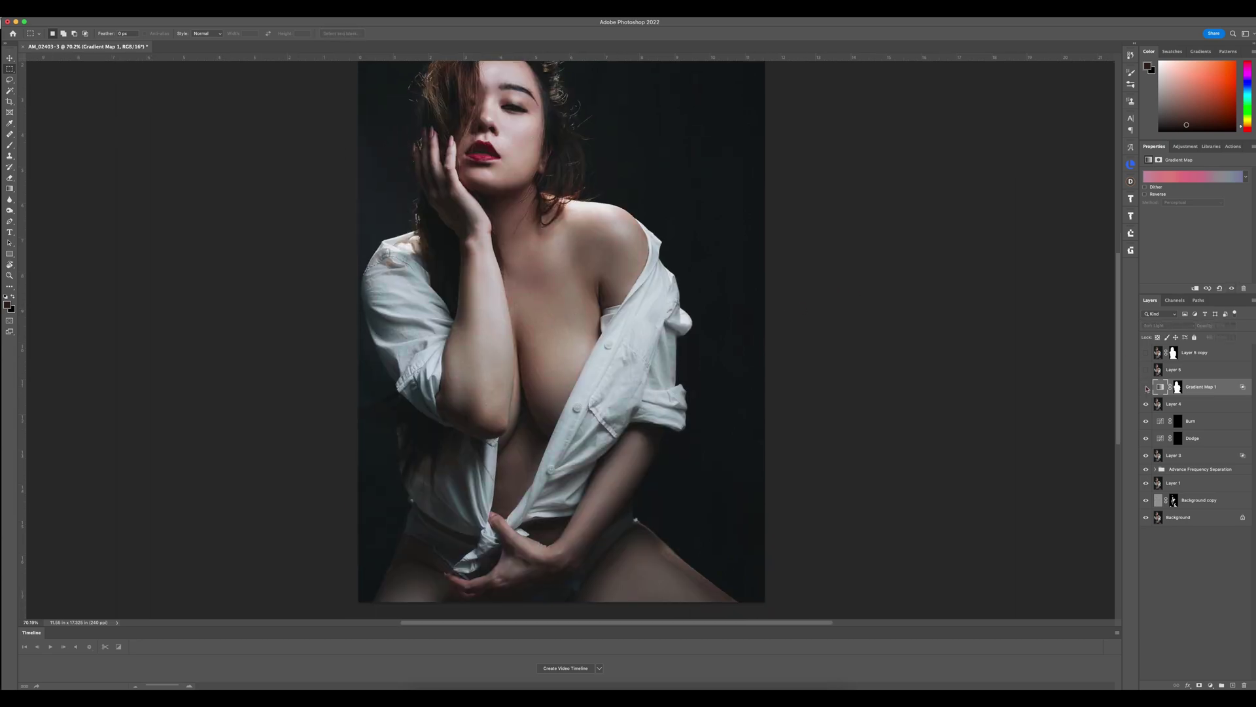
key(v)
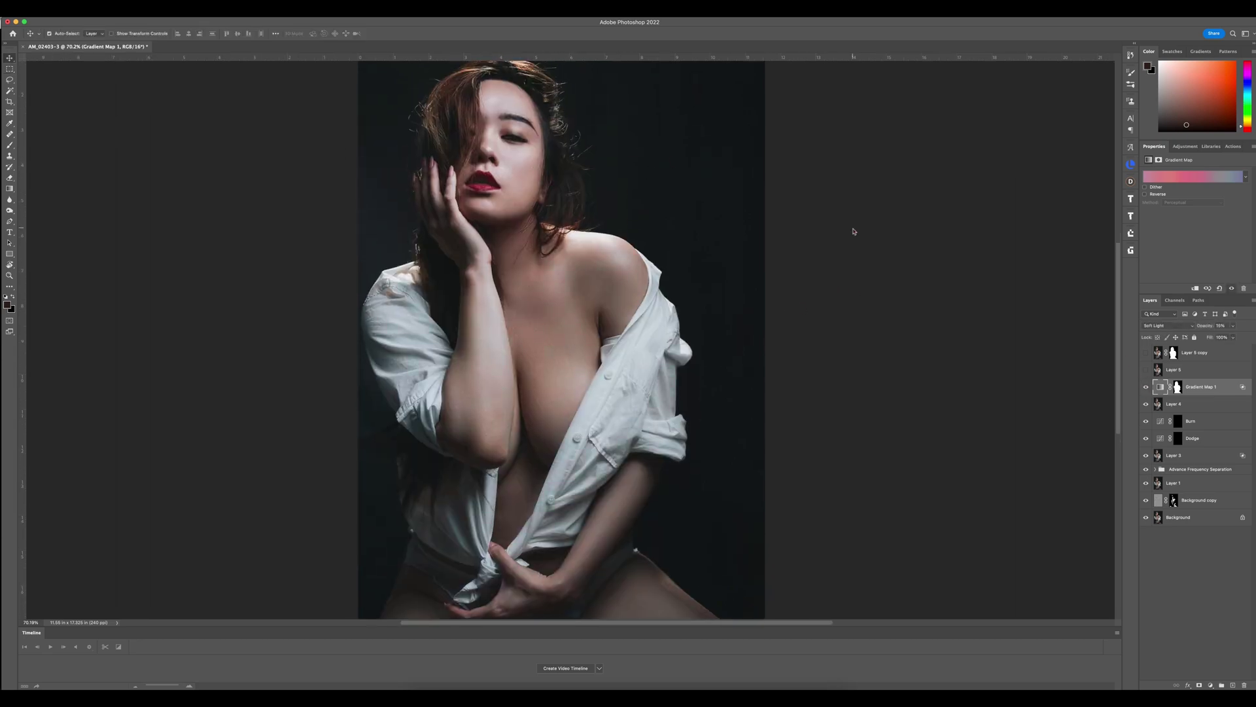
key(super+alt+shift+e)
super+click(1195, 353)
super+click(1195, 370)
click(1244, 685)
key(super+alt+shift+e)
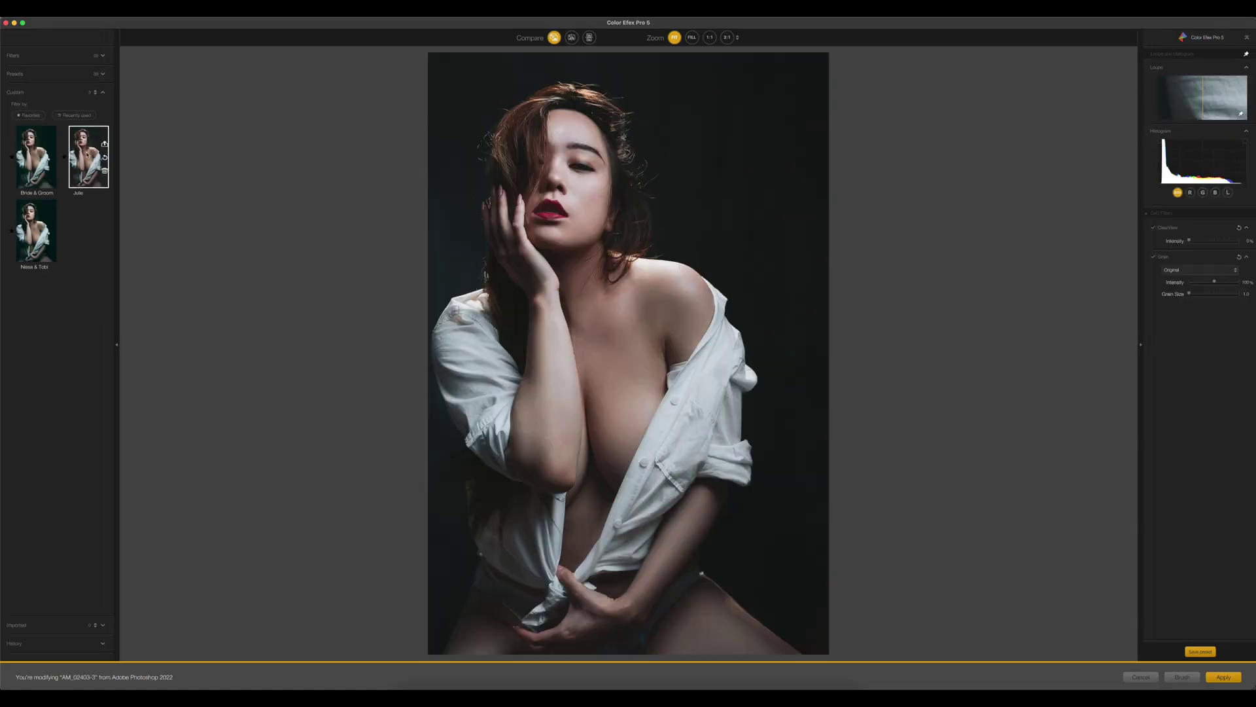
In Color Efex Pro 5, try the Bride & Groom preset with weaker ClearView and a control point on the forearm.
click(38, 160)
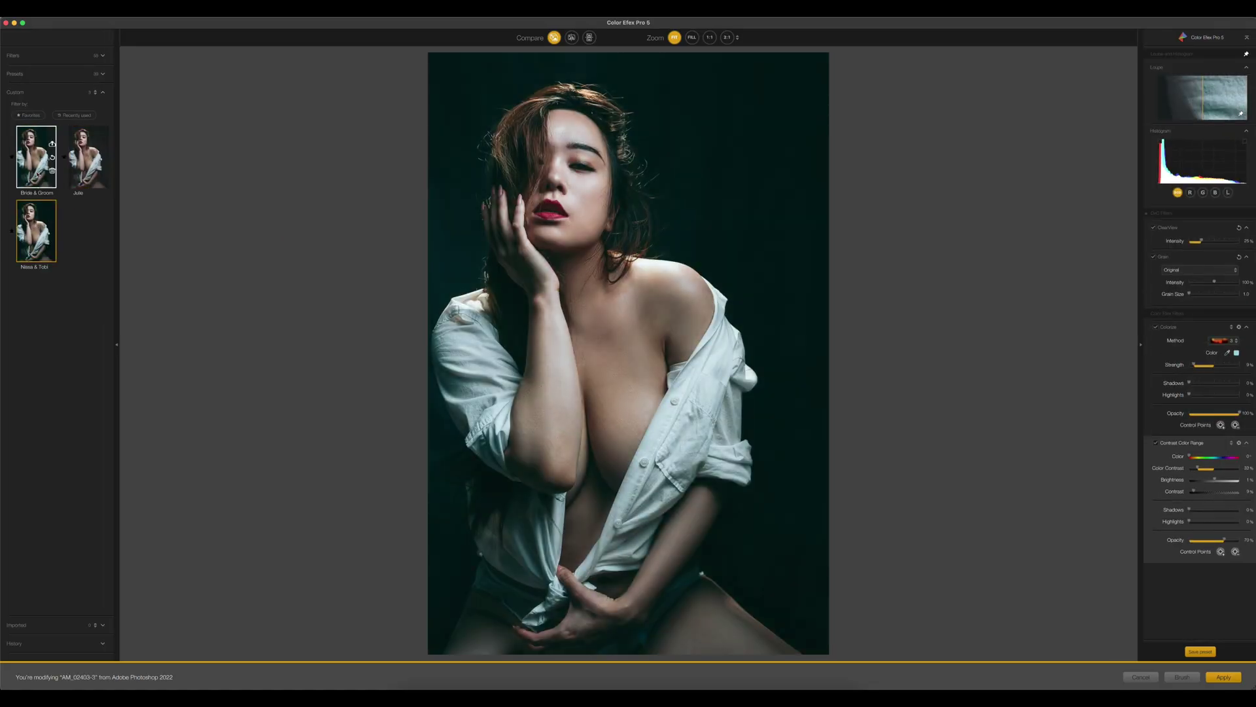
drag(1202, 242, 1193, 242)
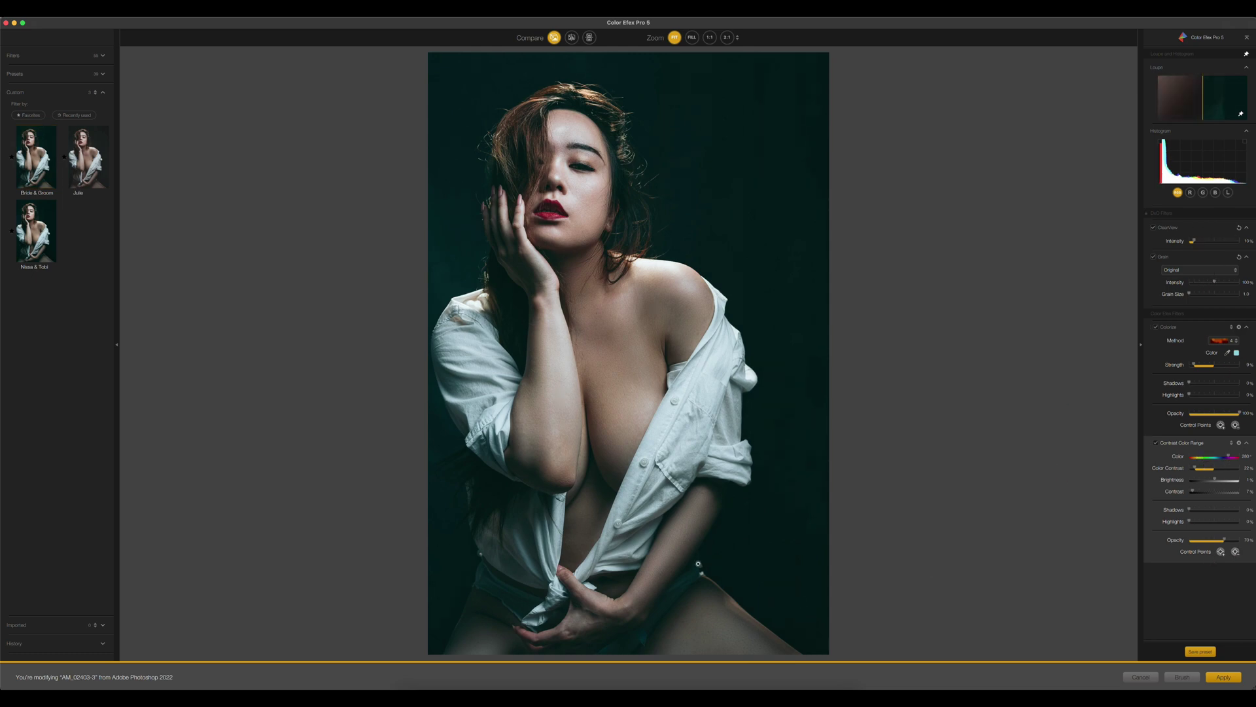
click(685, 554)
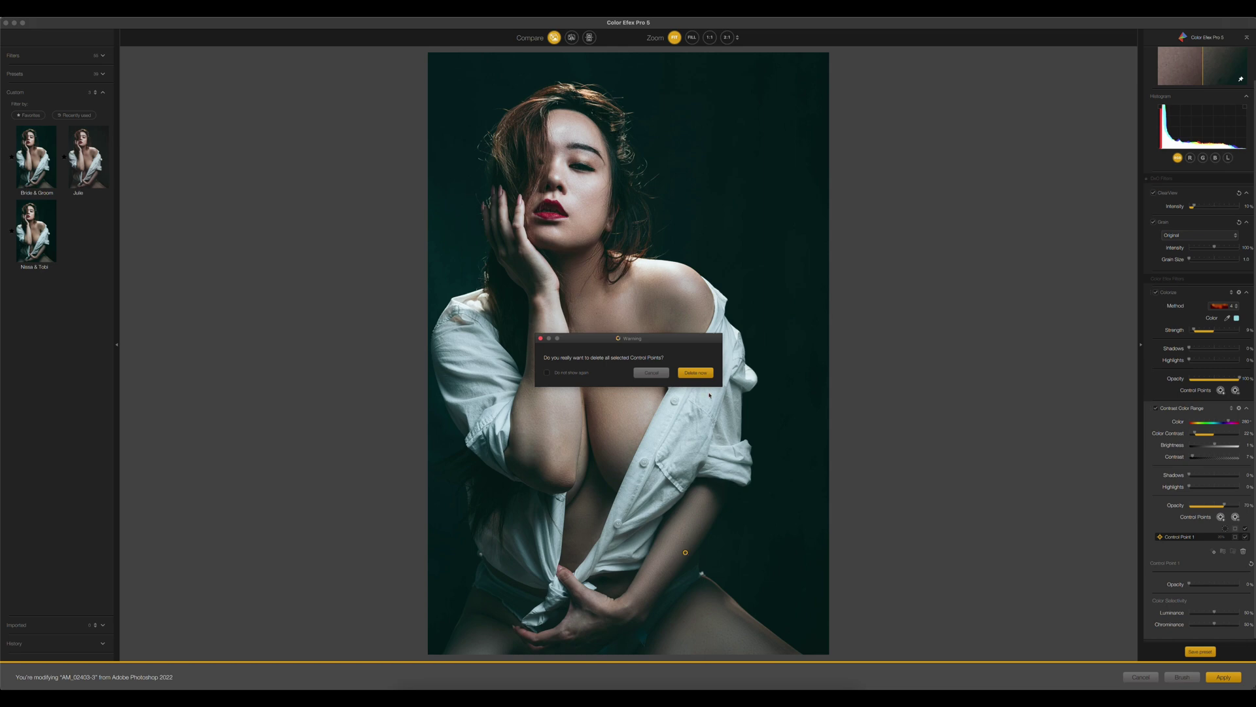
click(695, 372)
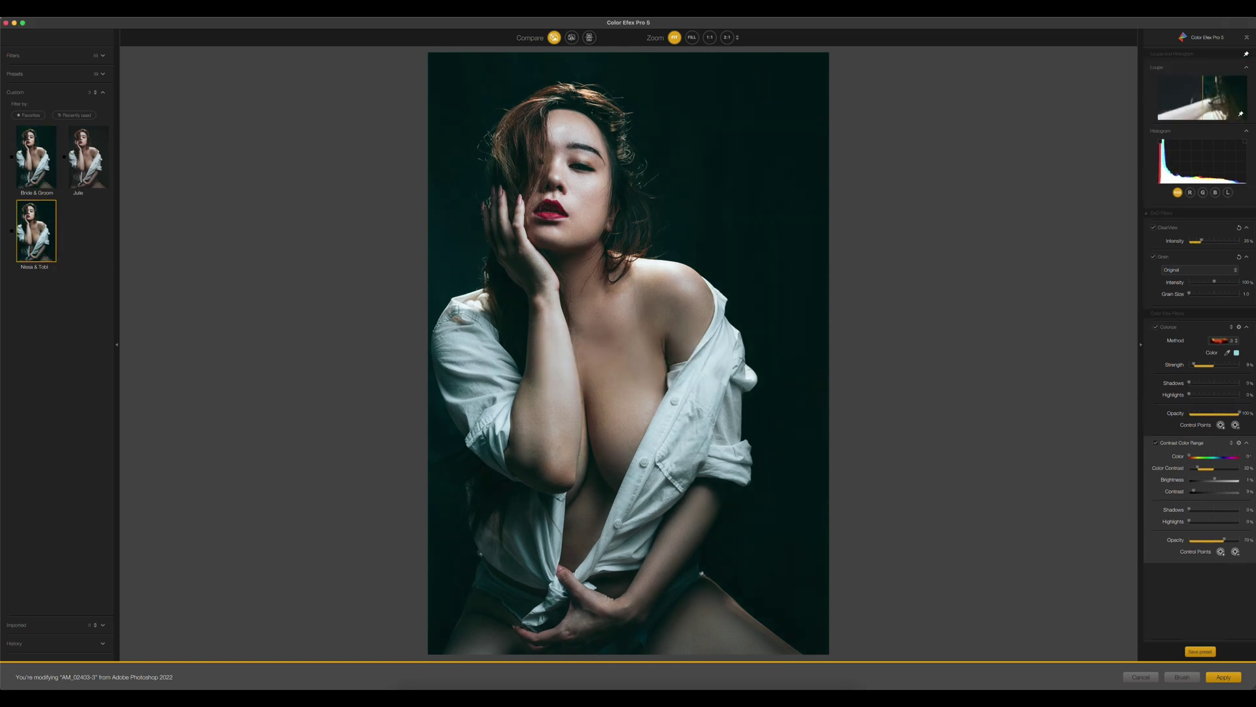
Change the Colorize method to a neutral look, reduce ClearView, and set the Contrast Color Range contrast to 11%.
click(1221, 341)
click(1221, 359)
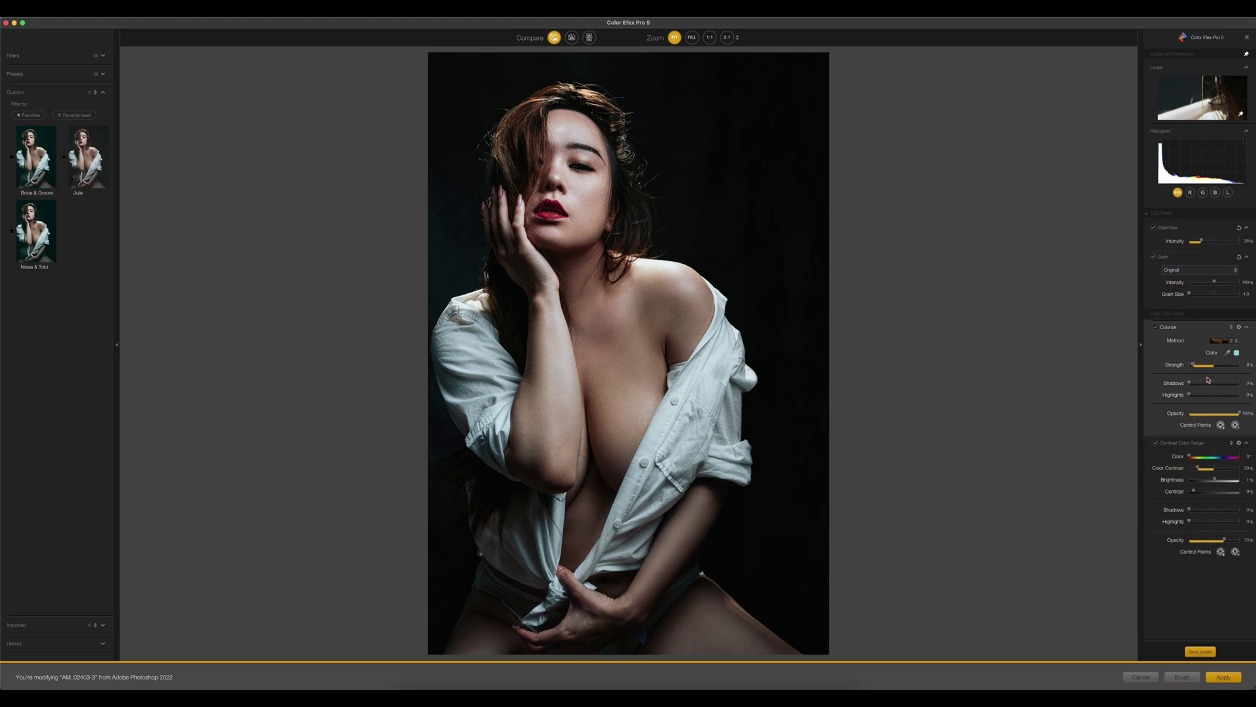
drag(1201, 242, 1195, 242)
drag(1194, 491, 1195, 491)
Compare the filtered photo with the original in split view, set ClearView intensity to 7%, and apply the filters.
click(571, 37)
drag(628, 347, 384, 336)
click(554, 38)
drag(1195, 241, 1192, 242)
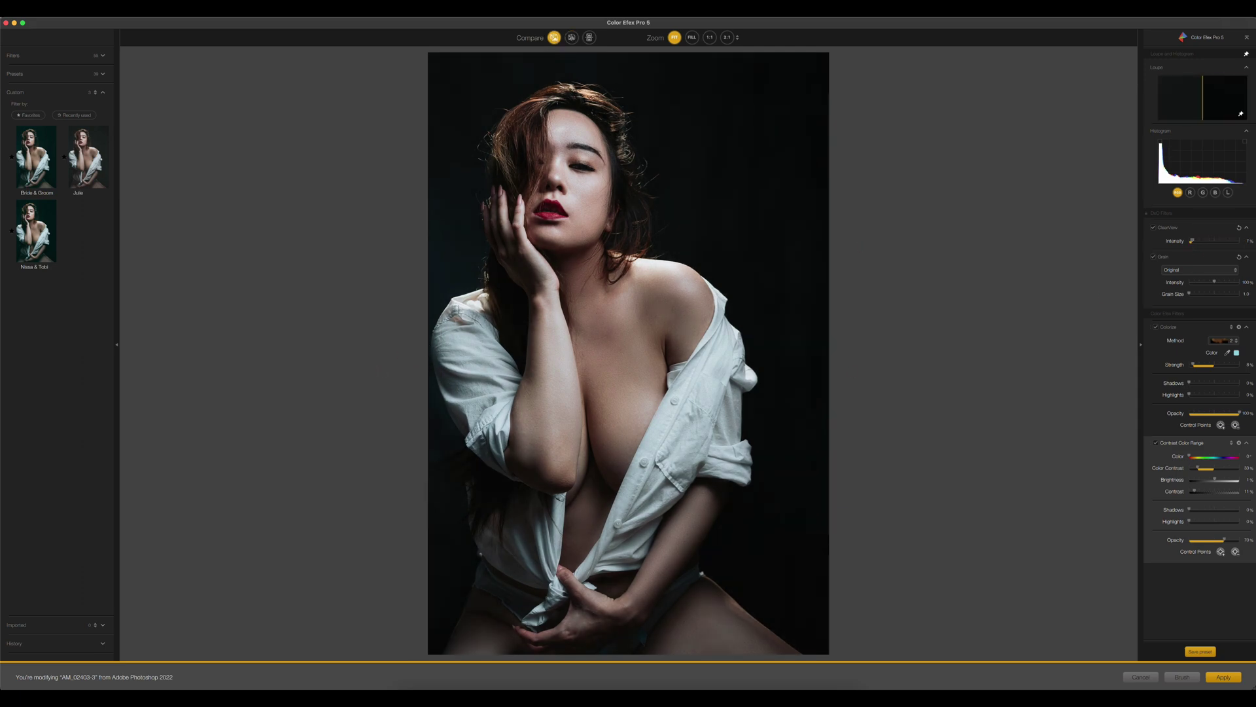
click(1224, 676)
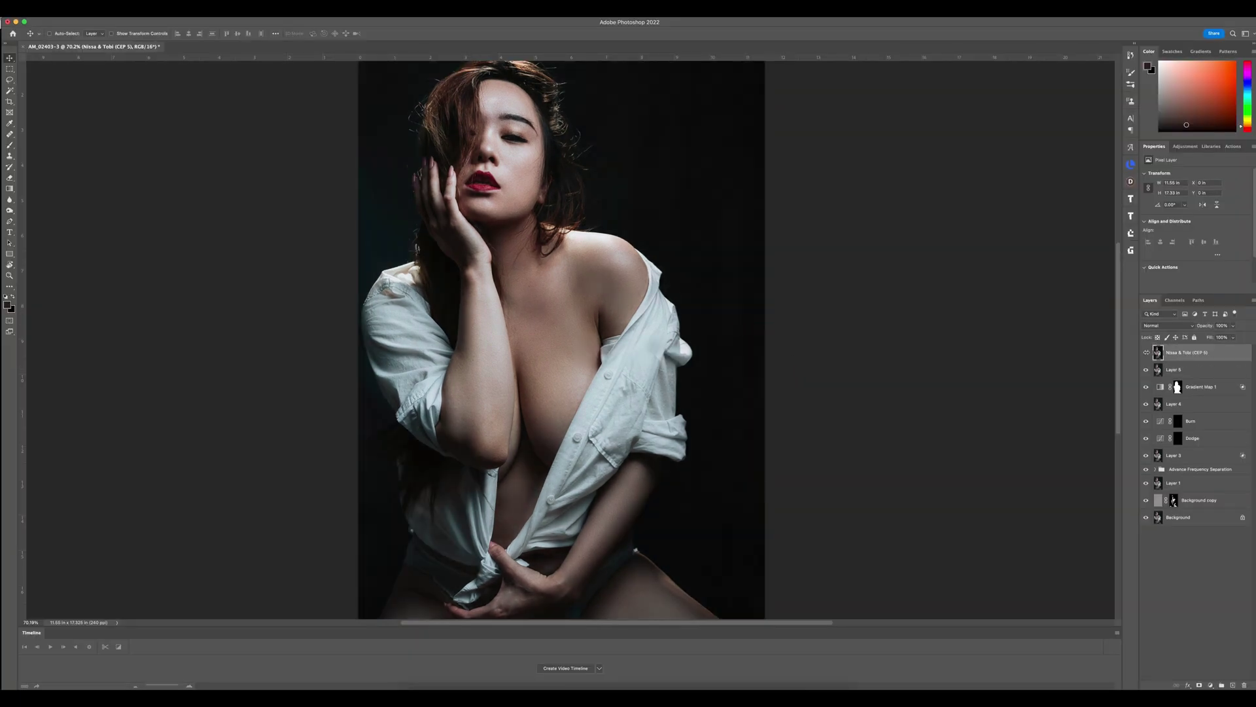
Add a Burn layer with the recorded action, and a Black & White check layer above it with lowered Reds.
click(1233, 146)
click(1168, 245)
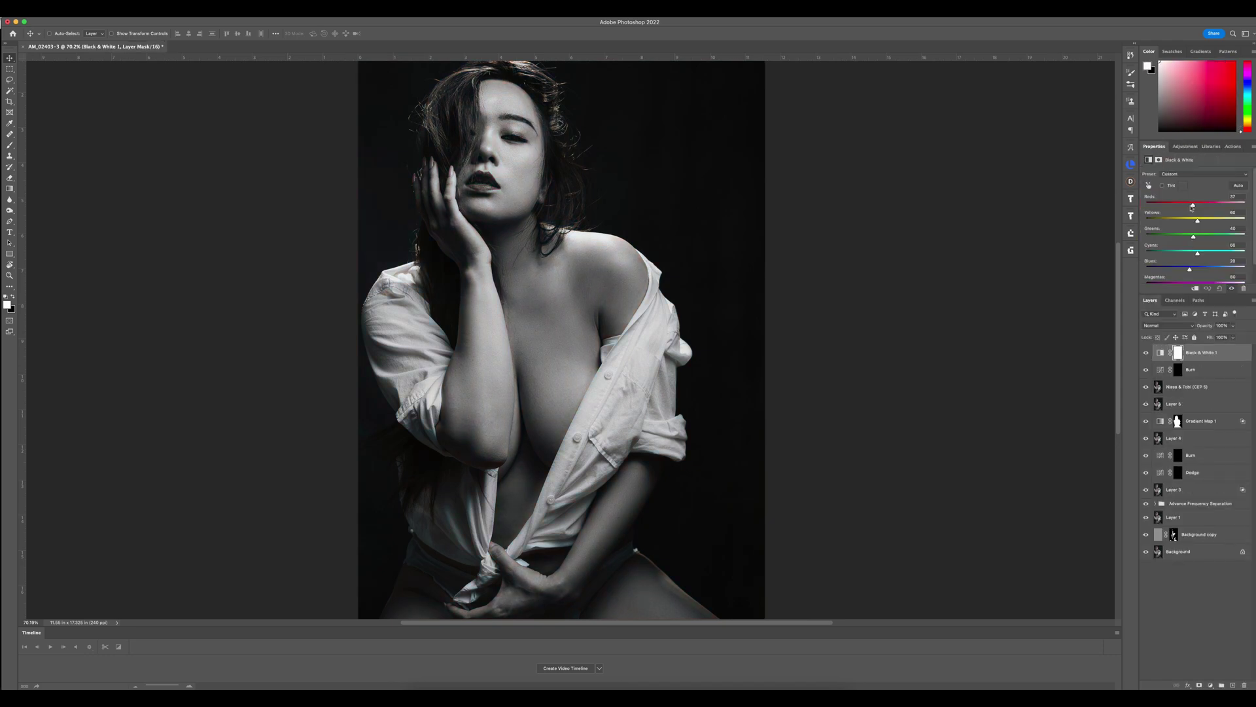
drag(1194, 205, 1172, 206)
Darken uneven bright patches on the chest and face by brushing on the new Burn layer's mask.
click(1178, 369)
key(b)
drag(600, 322, 595, 325)
scroll(517, 247, up, 3)
scroll(489, 167, up, 5)
drag(499, 208, 496, 210)
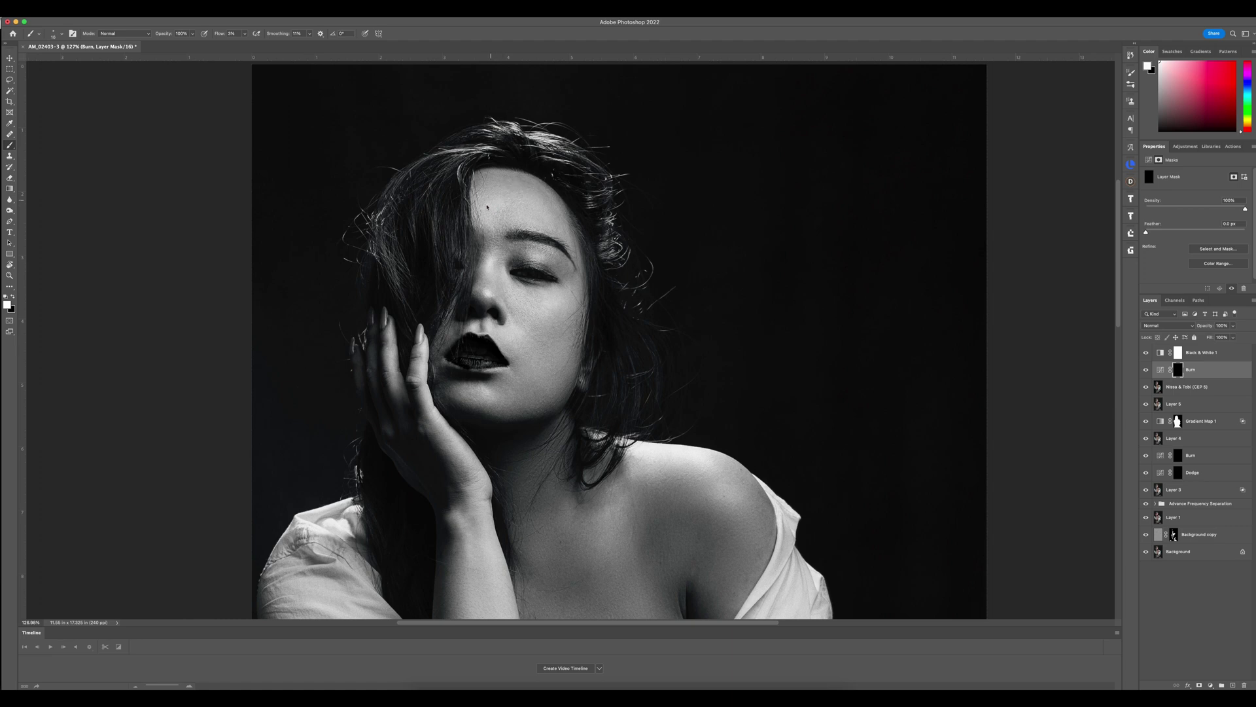
Add a Dodge layer with the Dodge action and even out dark patches on the face and chest.
click(1233, 145)
click(1151, 203)
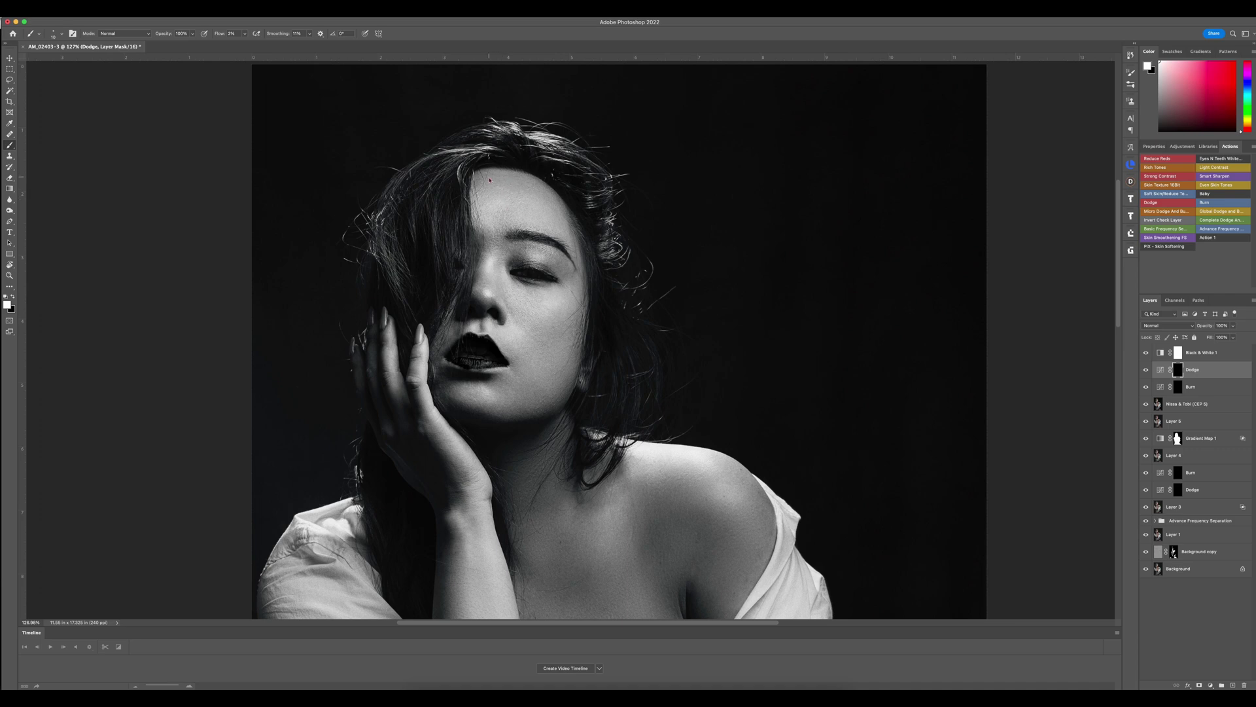
right_click(538, 303)
scroll(589, 393, down, 8)
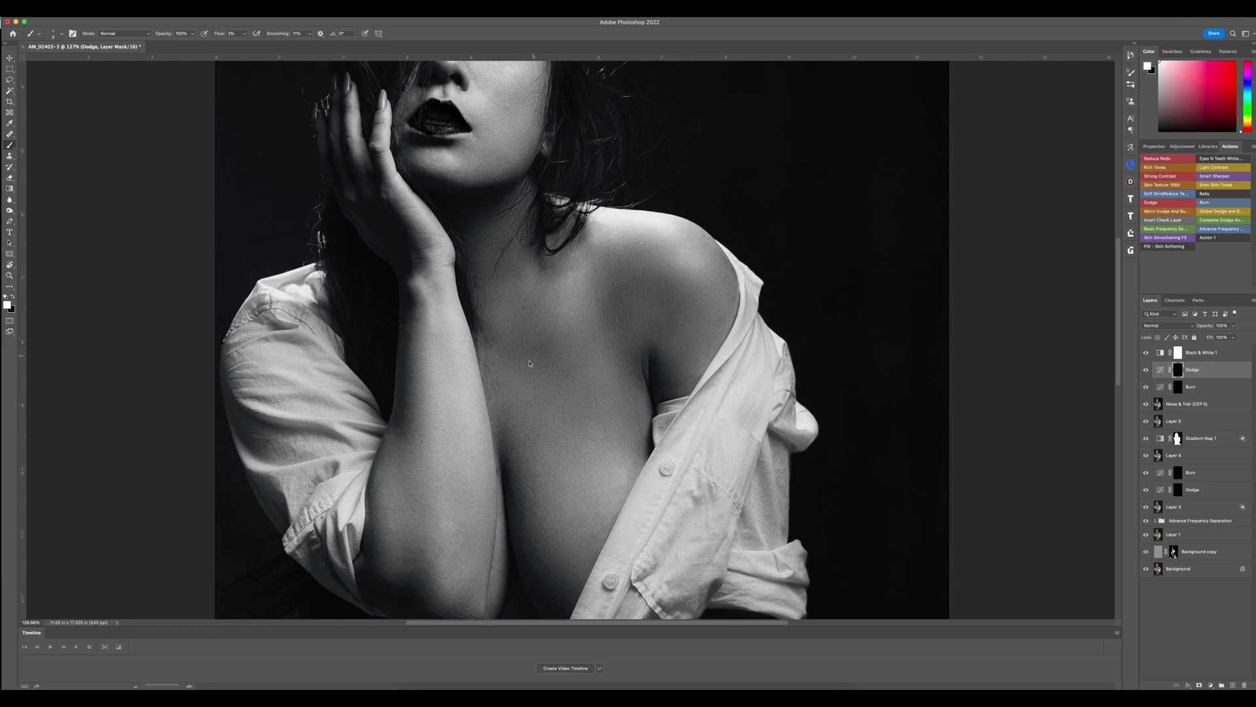
scroll(524, 384, up, 5)
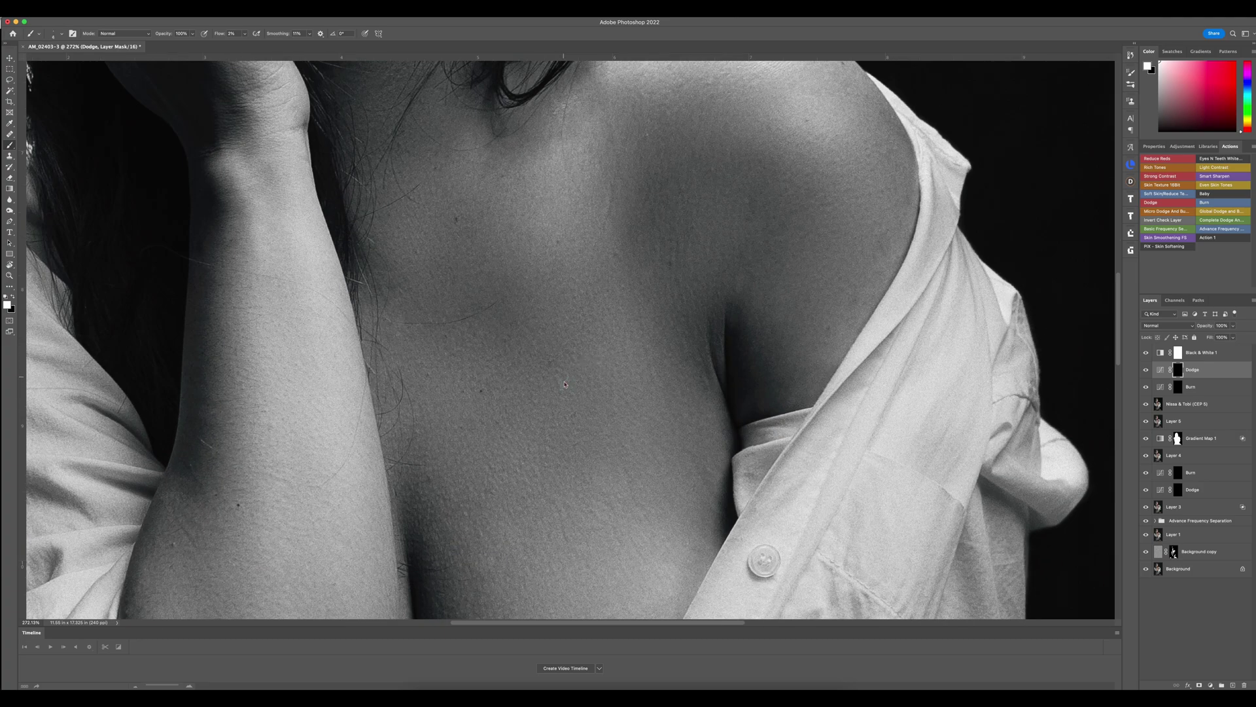
Alternate between the Burn and Dodge masks to smooth the tones on the forearm, chest and shoulder.
click(1180, 387)
key(super+0)
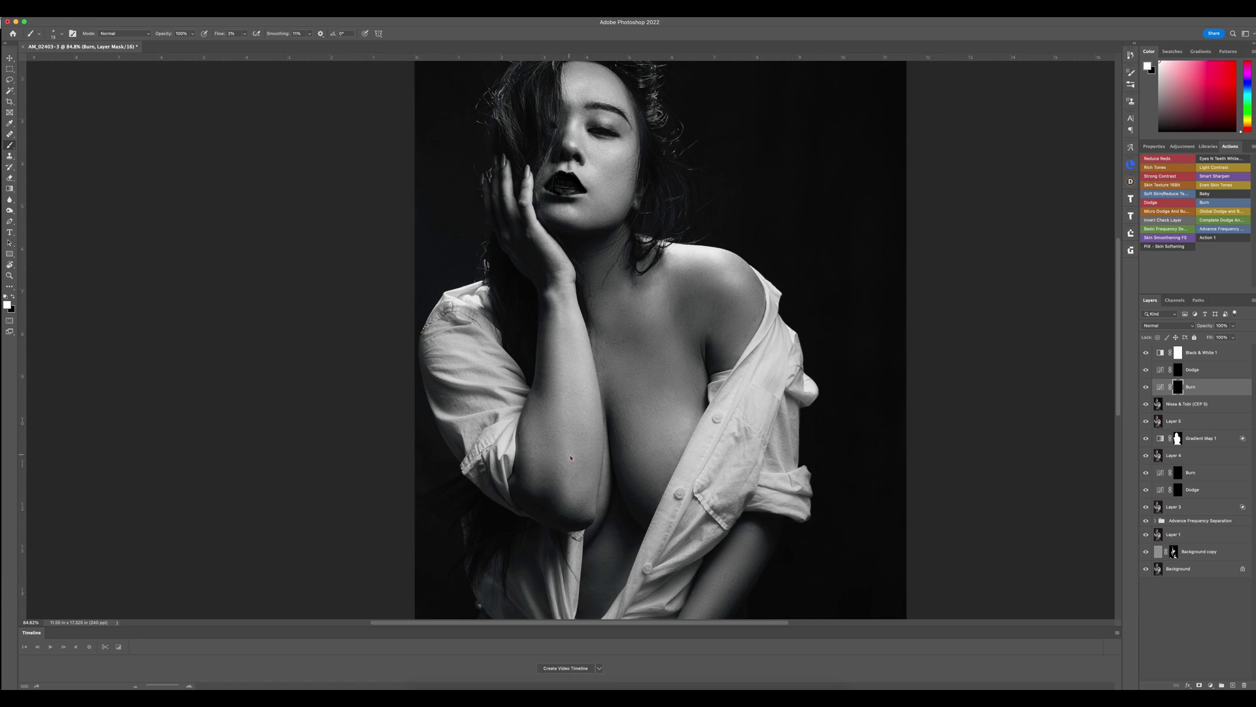
key(alt+bracketright)
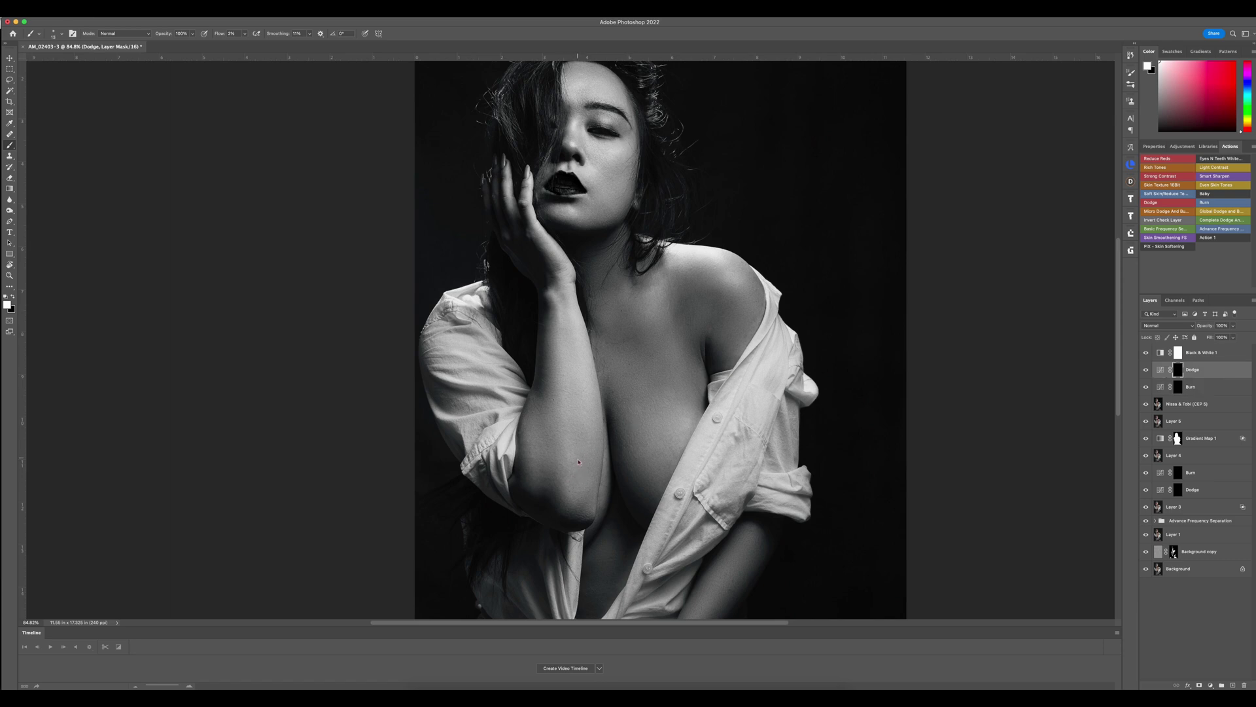
key(super+0)
drag(585, 286, 648, 286)
drag(549, 353, 539, 353)
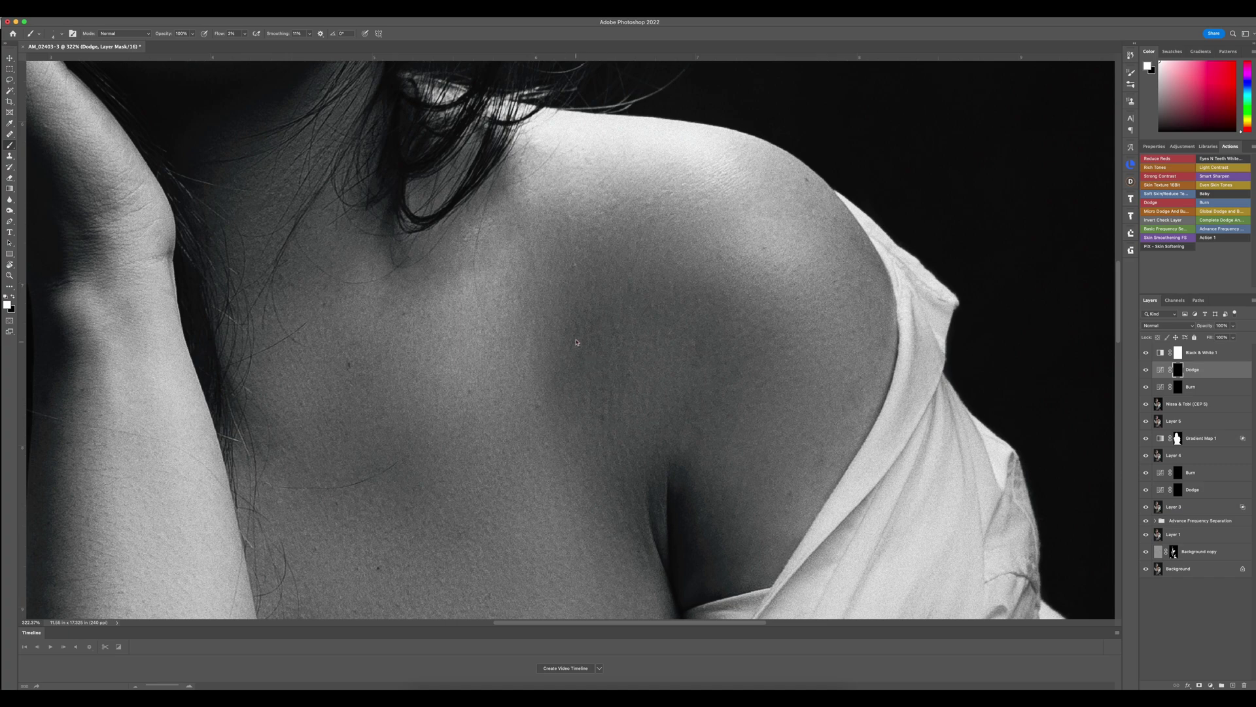
Refine the larger chest tones on the Dodge mask and the Burn mask while judging the whole figure.
scroll(624, 390, down, 10)
scroll(592, 412, up, 5)
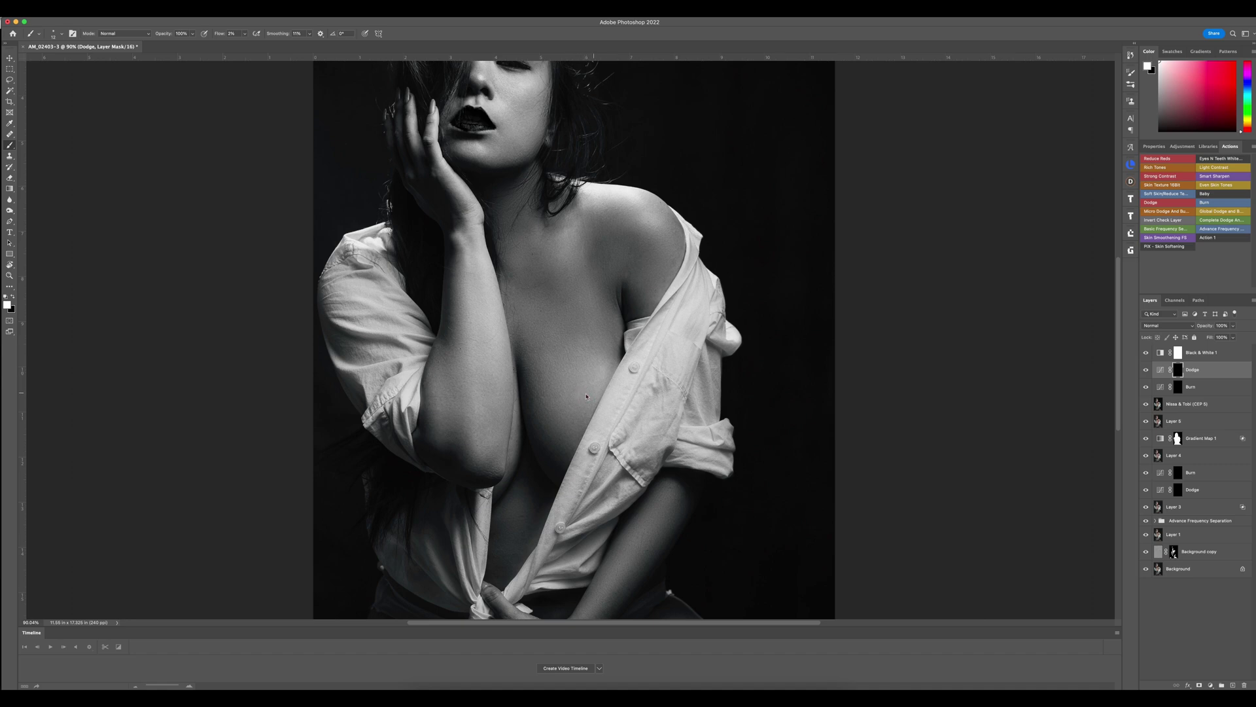
scroll(570, 435, down, 5)
scroll(573, 392, up, 2)
key(alt+bracketleft)
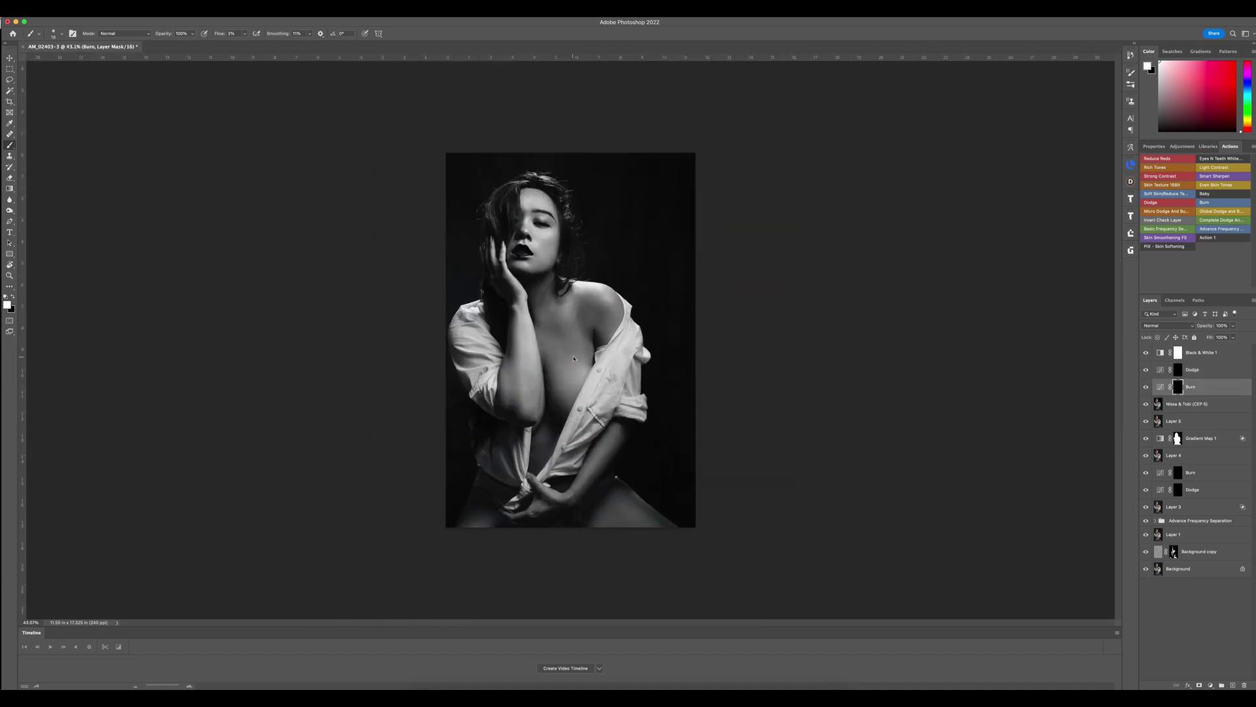
scroll(574, 386, up, 1)
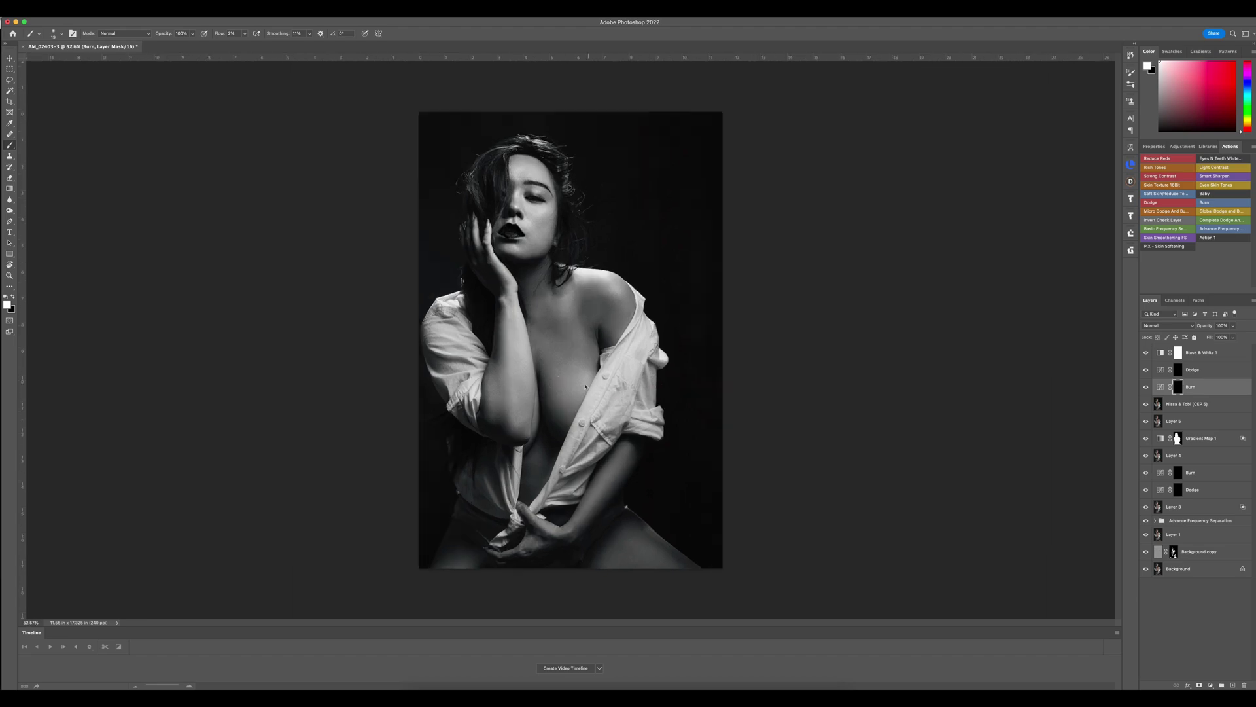
scroll(551, 379, down, 2)
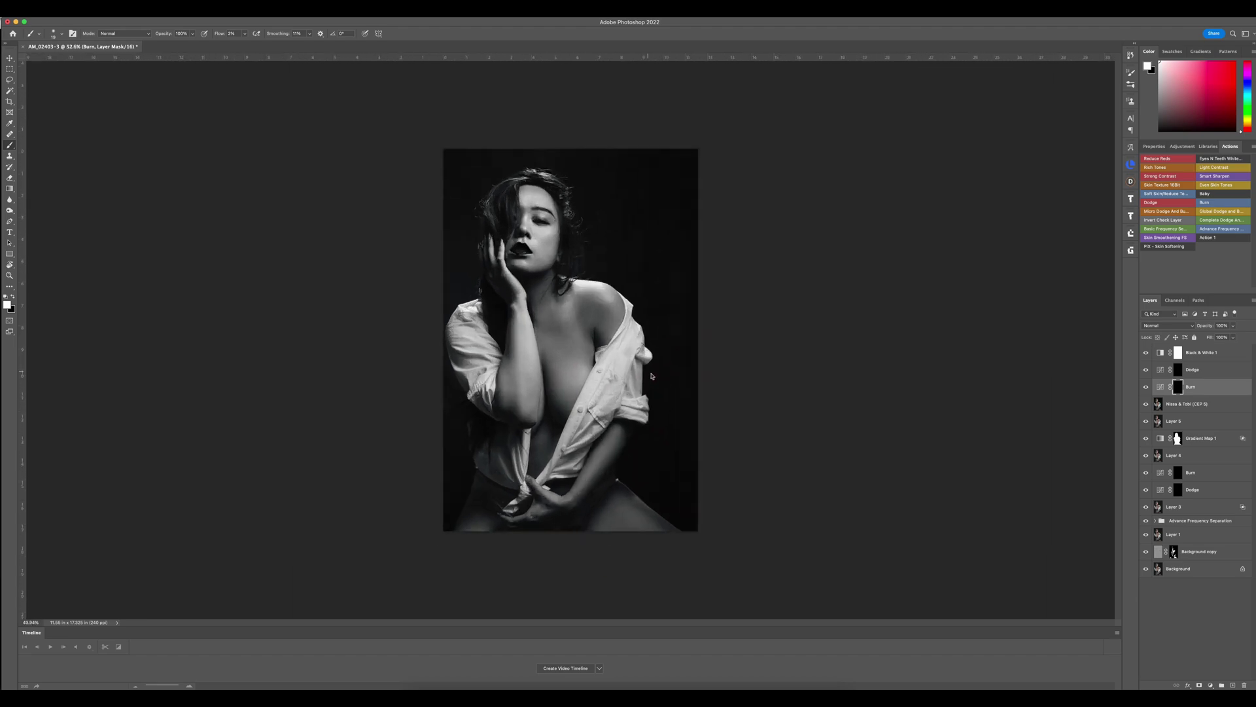
Hide the Black & White check layer and continue dodging and burning the face in color.
scroll(575, 366, up, 5)
click(1146, 353)
drag(636, 297, 714, 373)
scroll(580, 265, down, 1)
key(alt+bracketright)
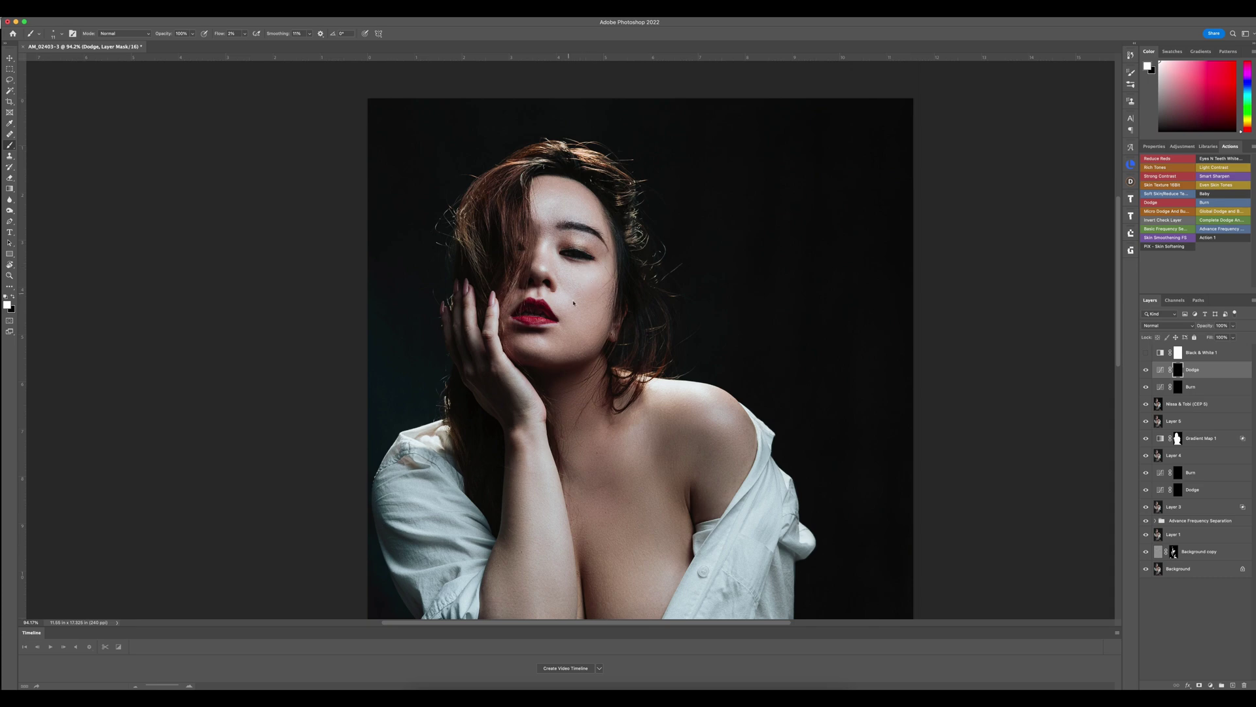
scroll(567, 239, up, 4)
key(alt+bracketleft)
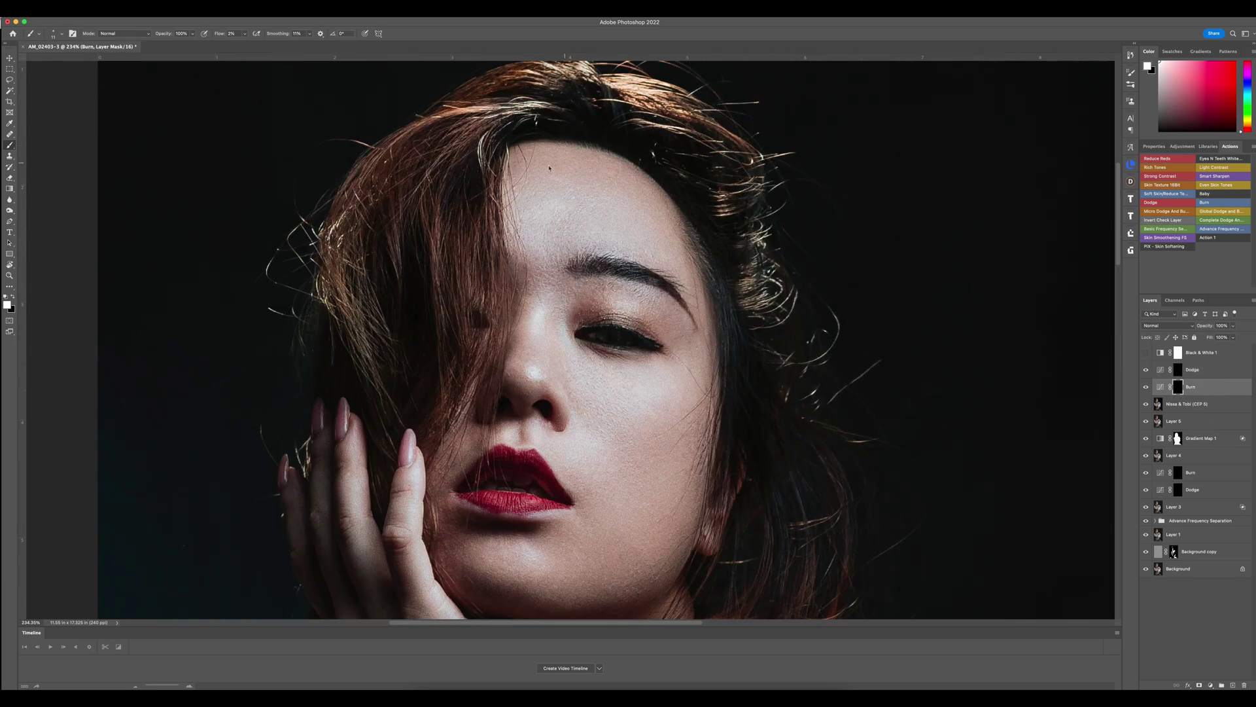
Compare the retouched portrait with the original Background layer.
scroll(608, 184, down, 6)
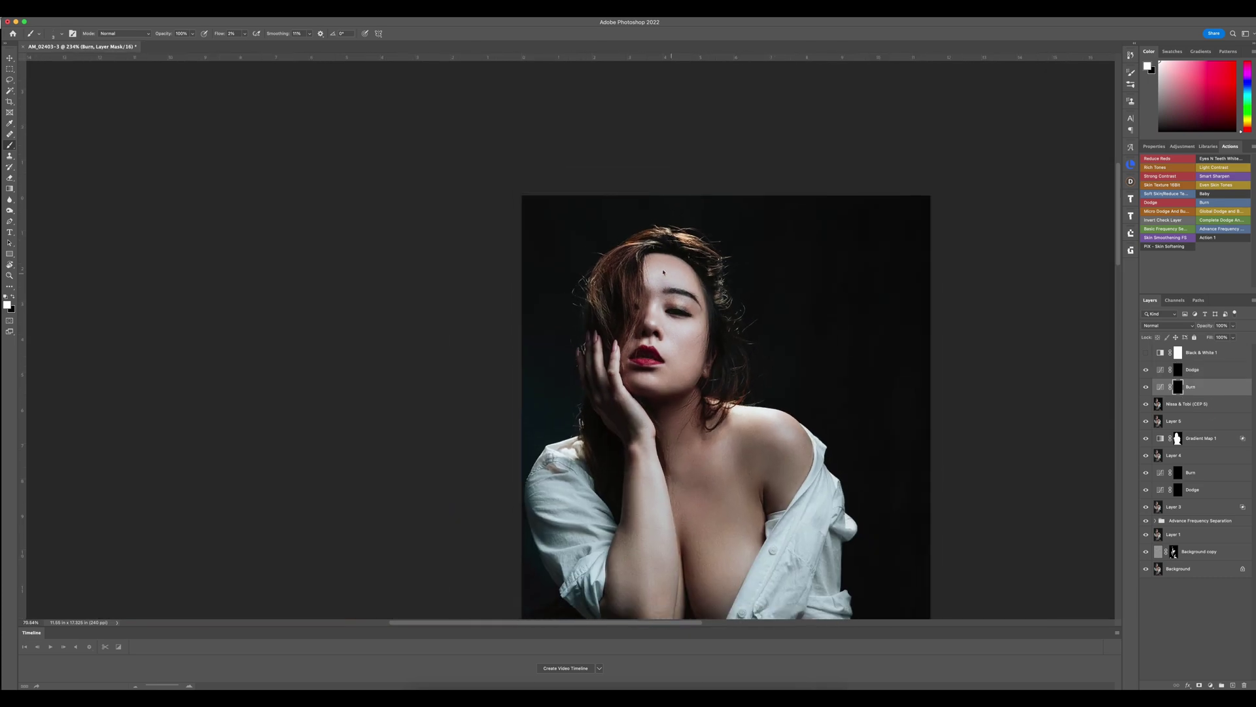
alt+click(1146, 569)
alt+click(1146, 569)
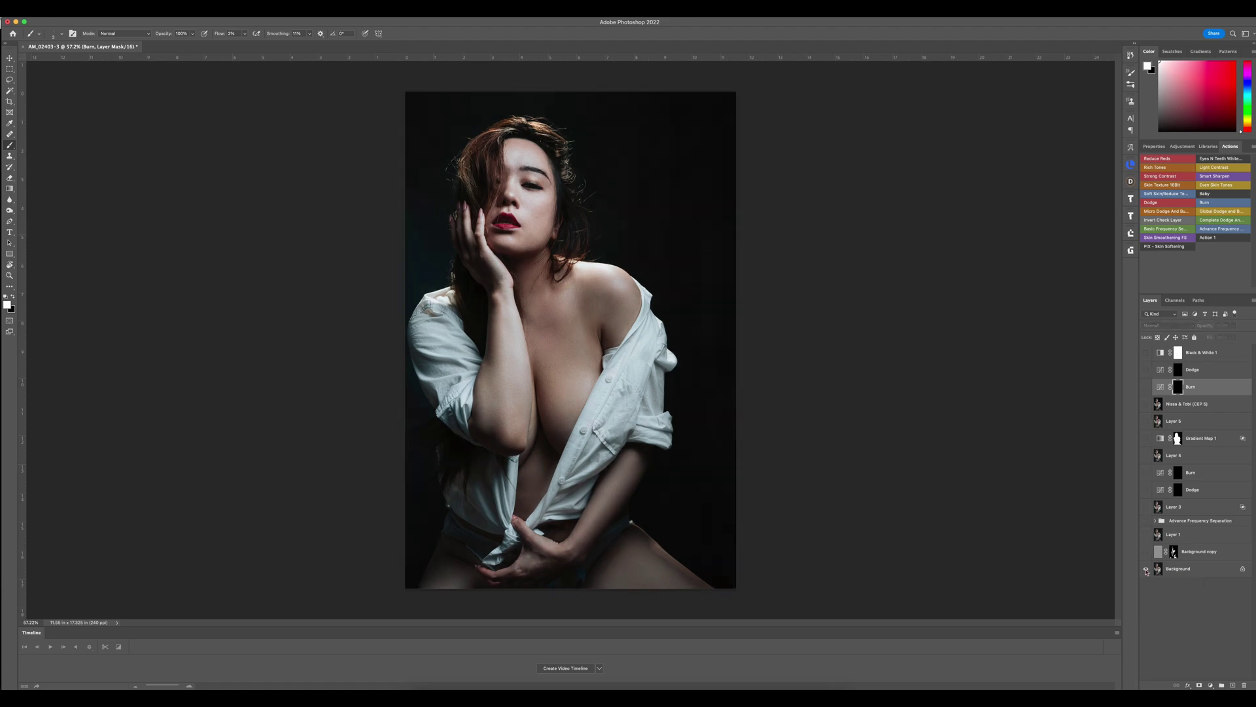
Use the Clone Stamp on the Color Efex result layer to clean up around the hairline.
scroll(545, 122, up, 6)
key(alt+bracketleft)
key(s)
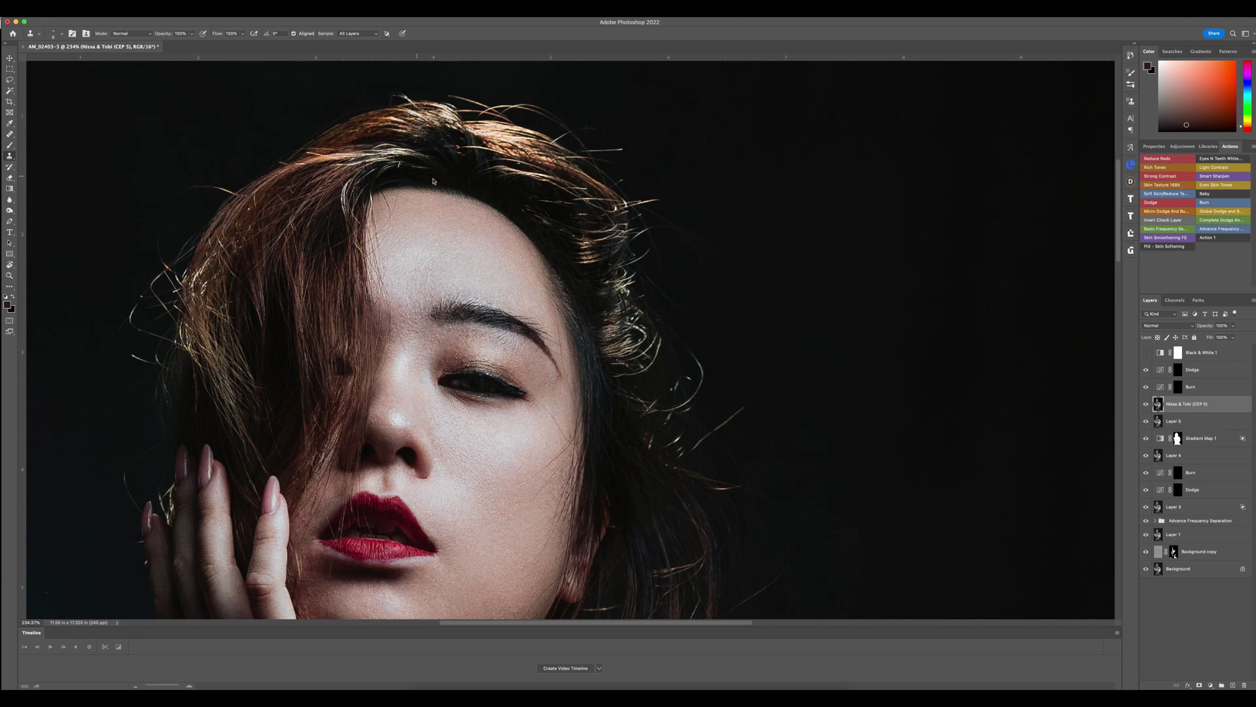
Lighten dark patches on the face on the upper Dodge mask, and stamp the visible layers into a new layer.
scroll(519, 206, down, 4)
key(alt+bracketright)
key(alt+bracketright)
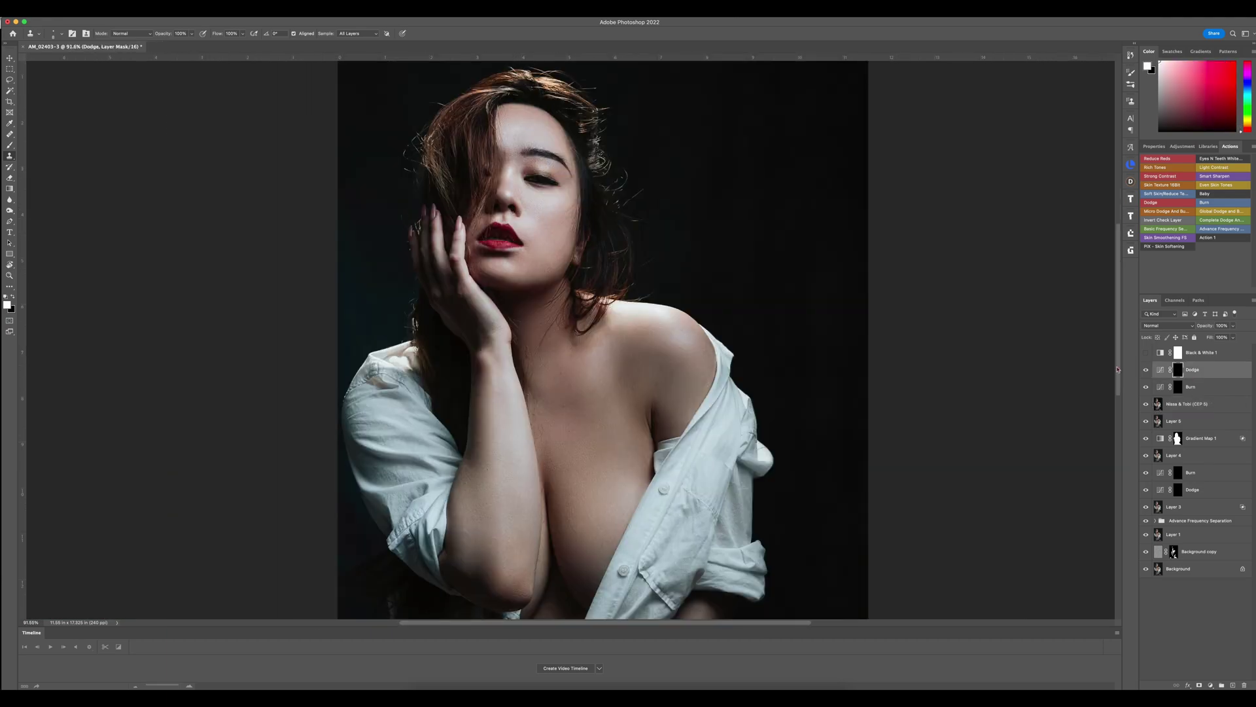
scroll(597, 182, up, 4)
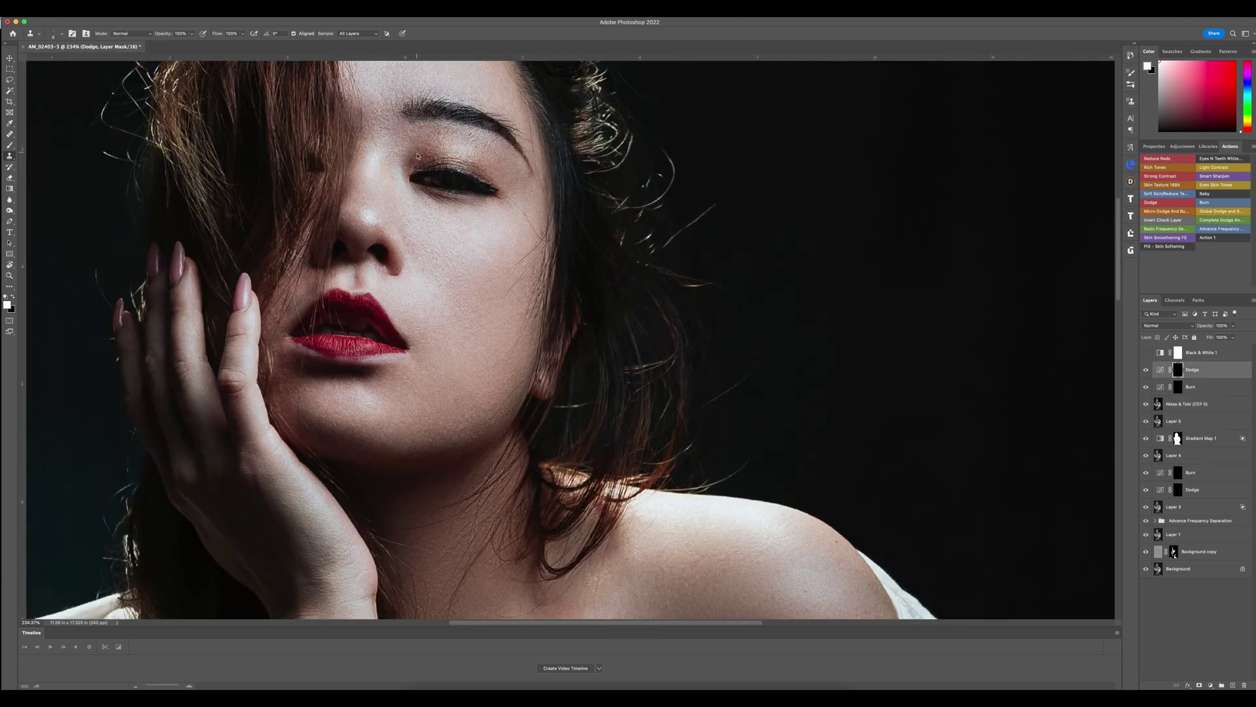
key(b)
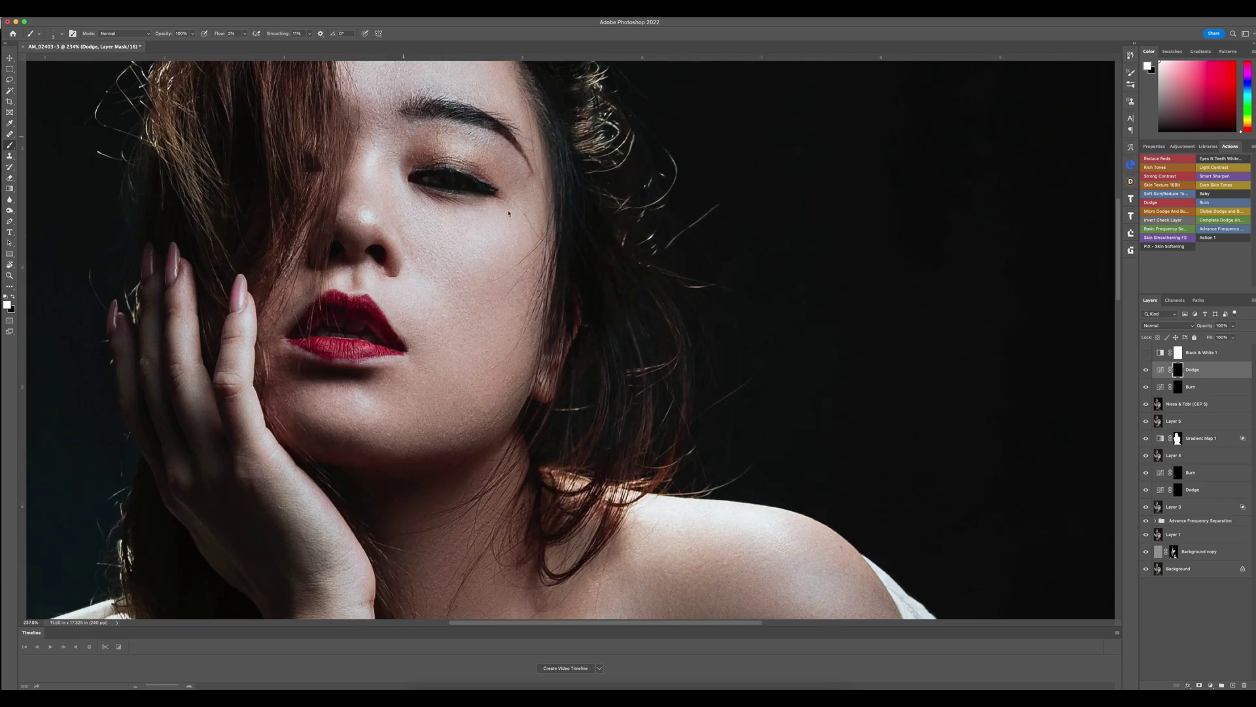
drag(446, 216, 422, 350)
scroll(423, 350, up, 1)
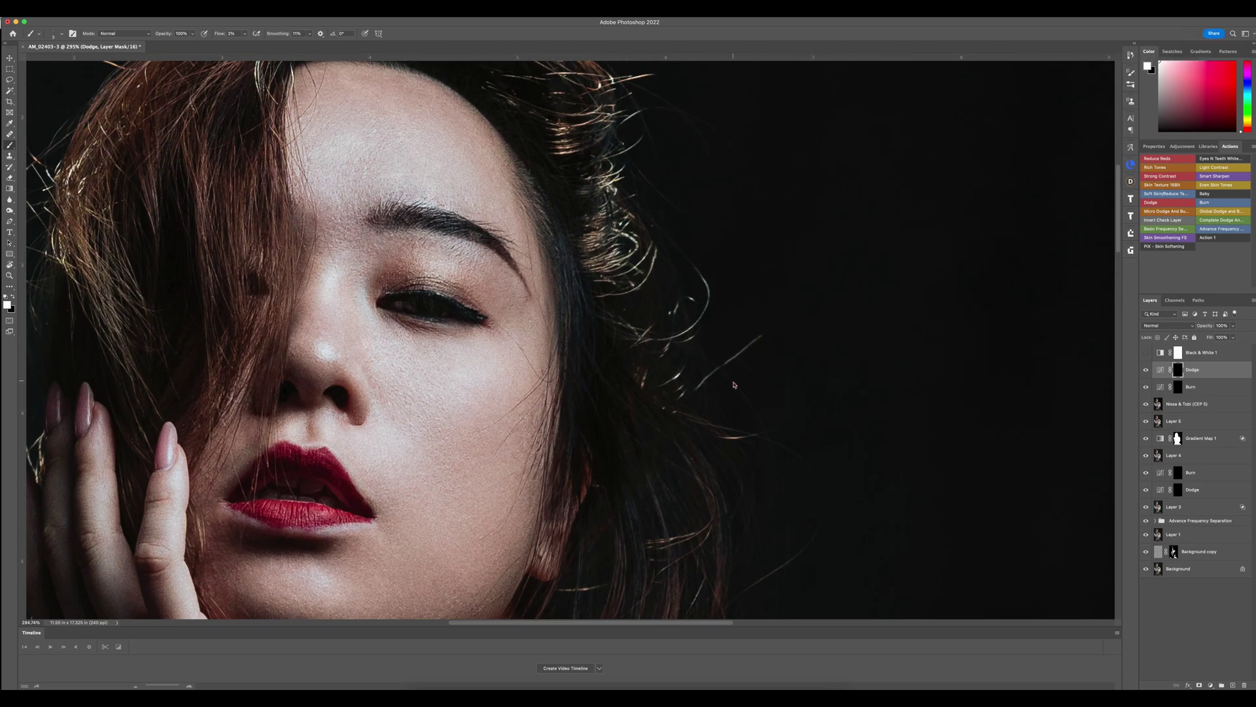
scroll(698, 387, down, 5)
key(super+alt+shift+e)
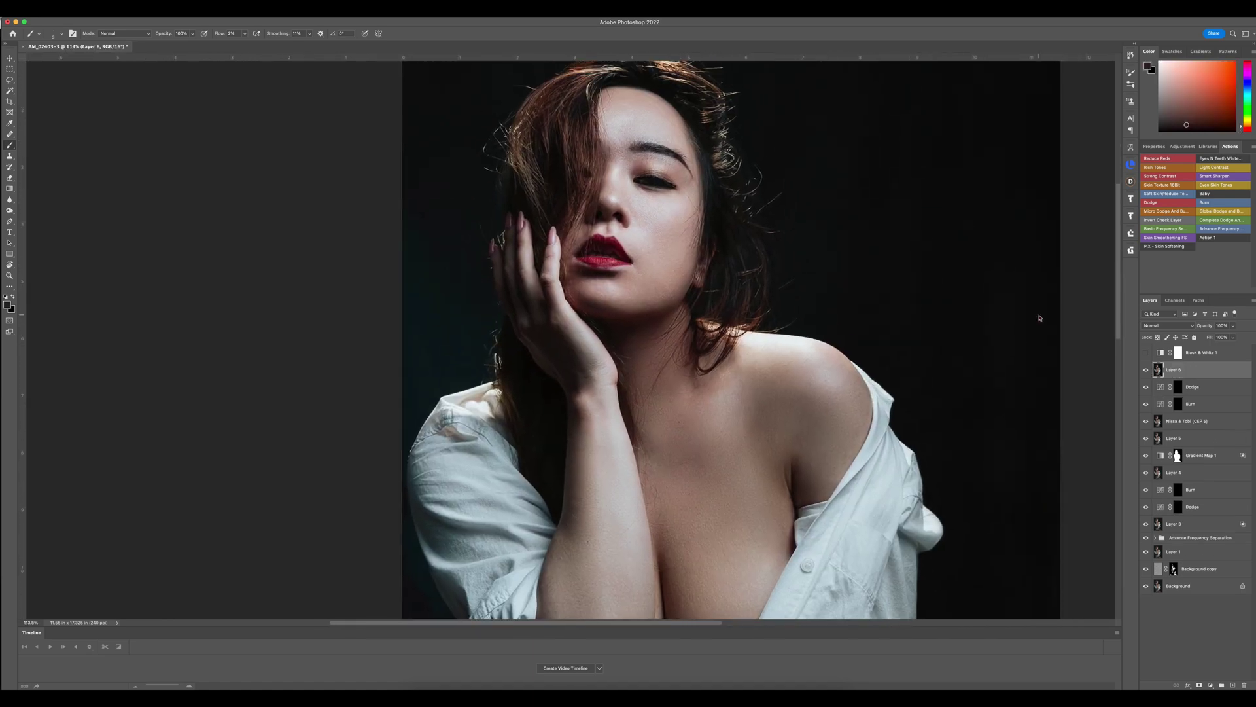
Use the Clone Stamp on Layer 6 to clean up the lower lip's outline and its corner beside the hair.
scroll(572, 300, up, 7)
key(s)
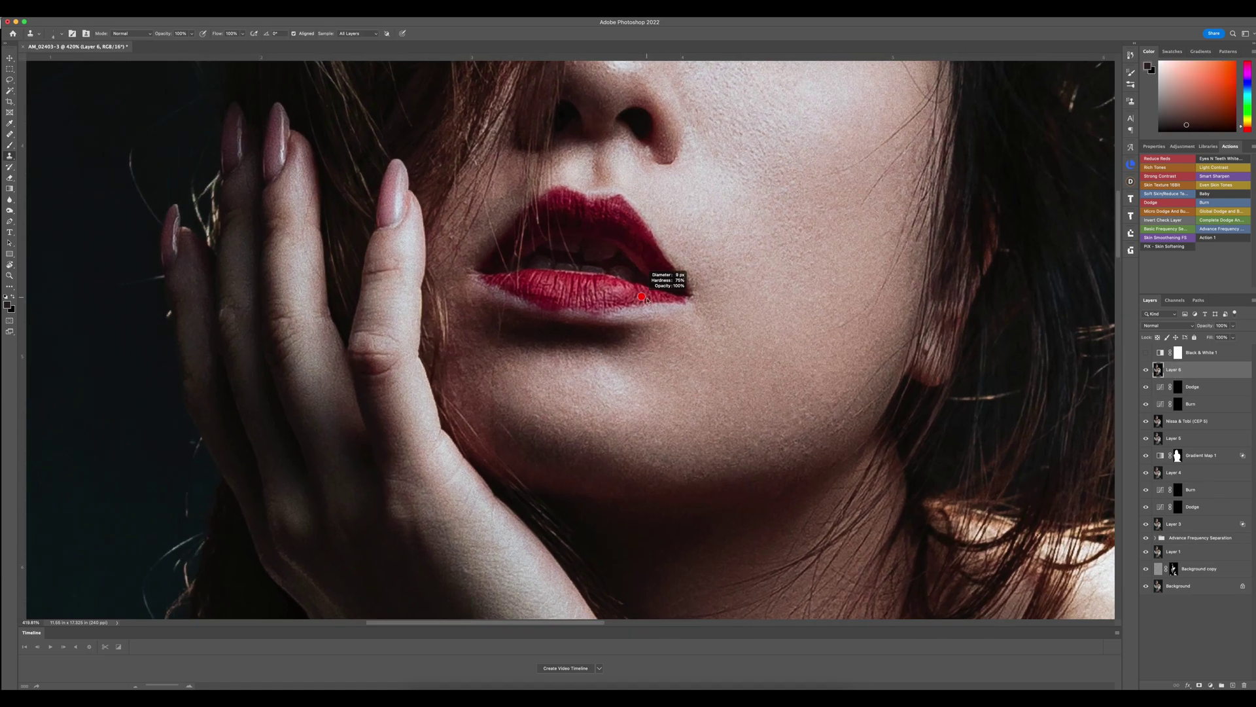
scroll(676, 304, up, 2)
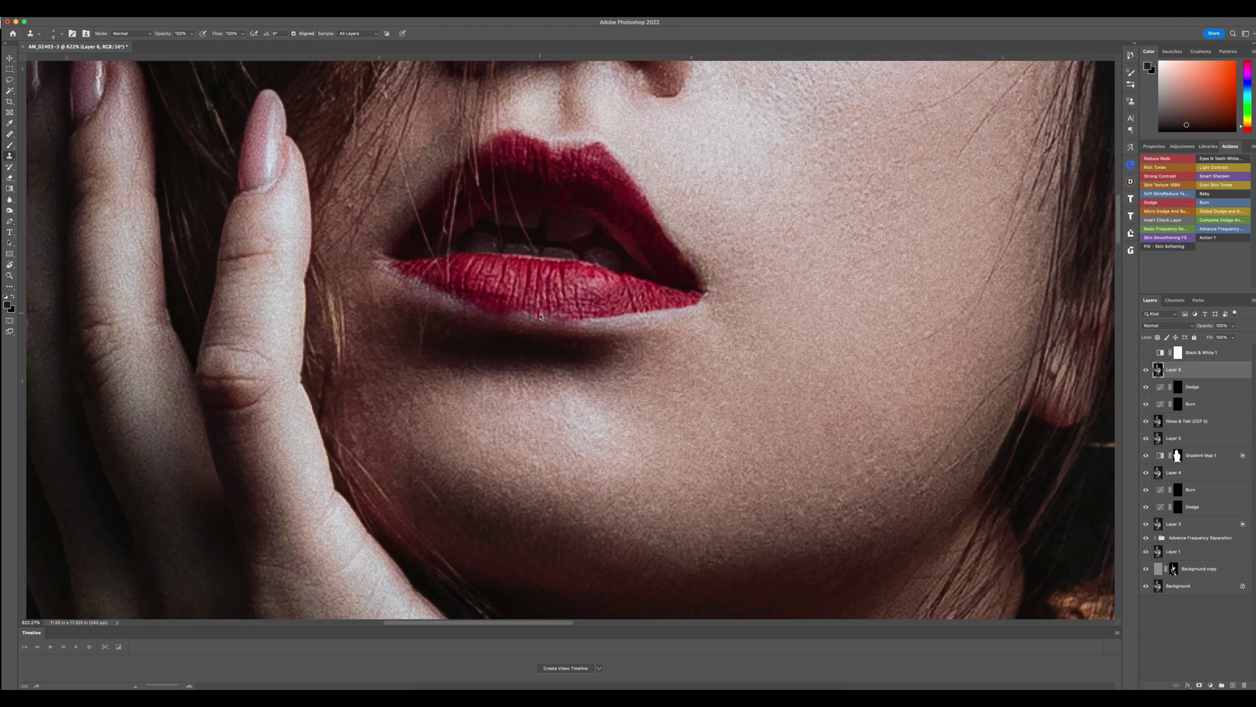
drag(535, 301, 534, 302)
drag(414, 282, 413, 278)
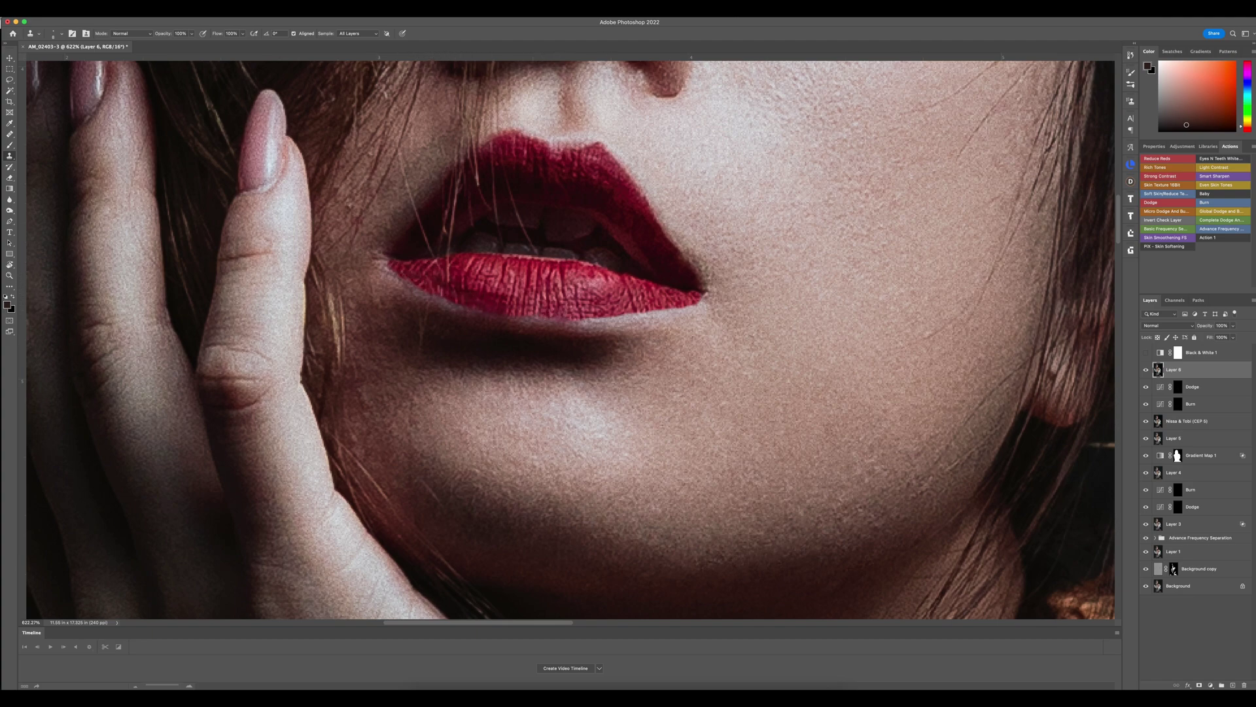
Reshape the lower lip's edge in the Liquify filter with a warp brush.
key(super+shift+x)
key(ctrl+z)
key(w)
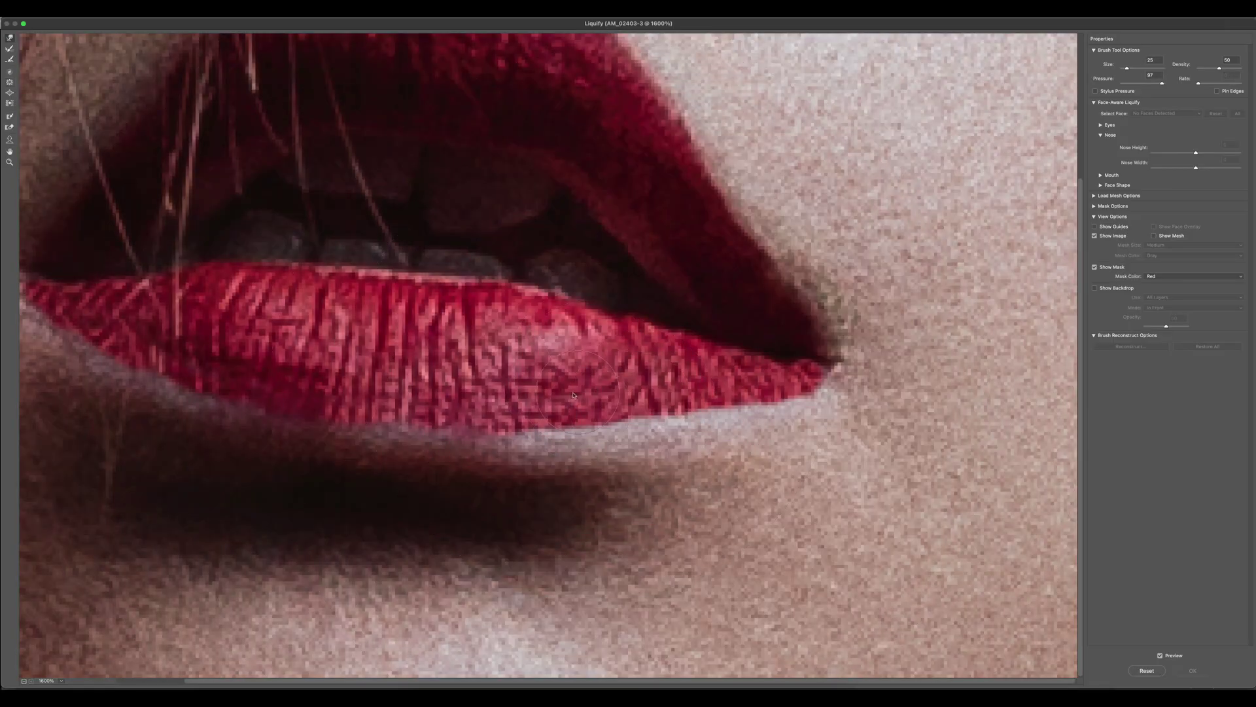
mouse_move(573, 395)
mouse_down()
mouse_move(765, 391)
mouse_move(531, 415)
mouse_move(247, 387)
mouse_move(93, 331)
mouse_up()
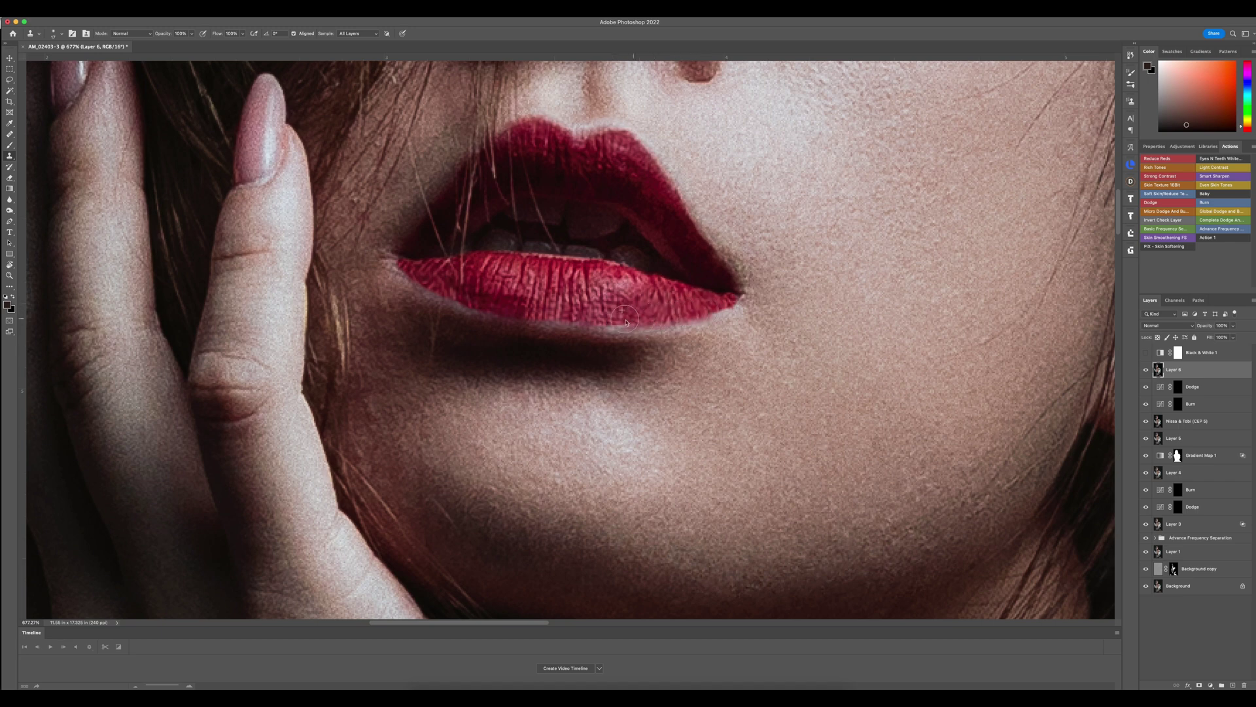
Clone along the lower lip's outline and into its corner, and heal the skin below the mouth near the fingers.
click(477, 302)
click(452, 293)
click(417, 281)
mouse_move(432, 271)
mouse_down()
mouse_move(391, 258)
mouse_move(405, 262)
mouse_up()
mouse_move(563, 296)
mouse_down()
mouse_move(485, 296)
mouse_move(587, 323)
mouse_up()
key(bracketright)
key(bracketright)
key(bracketright)
key(bracketright)
key(bracketright)
key(bracketright)
scroll(587, 322, up, 2)
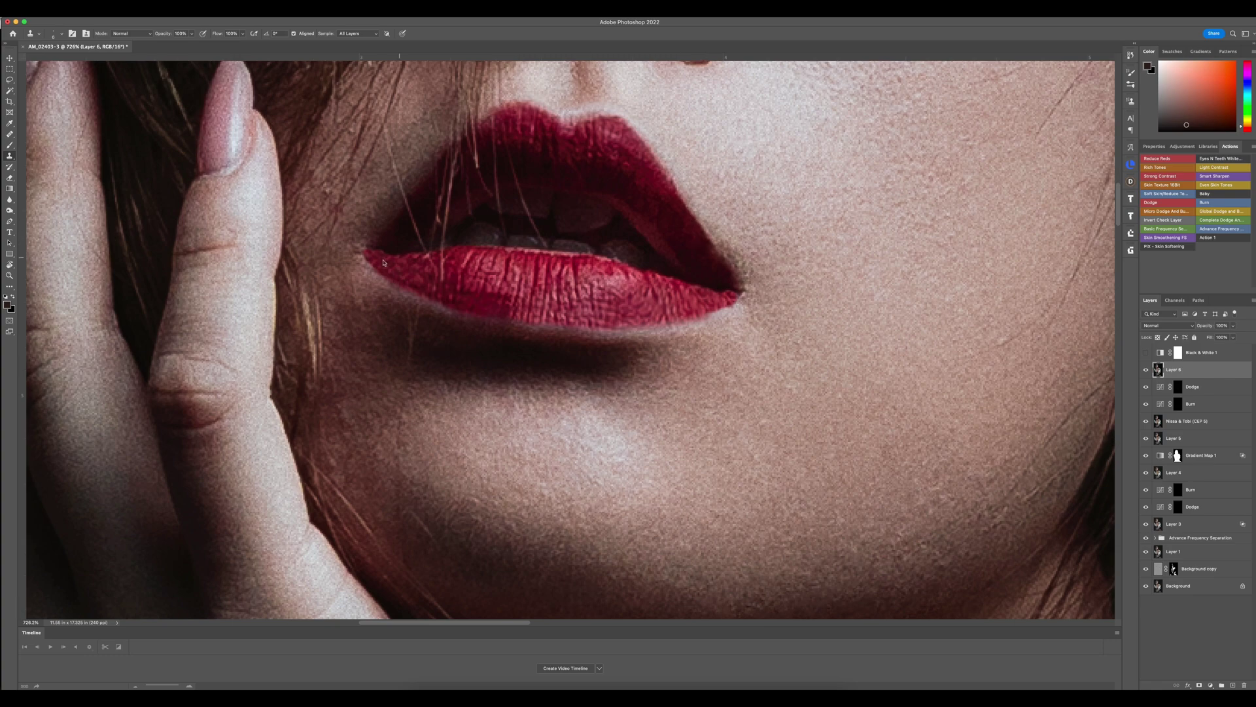
scroll(546, 294, down, 3)
key(j)
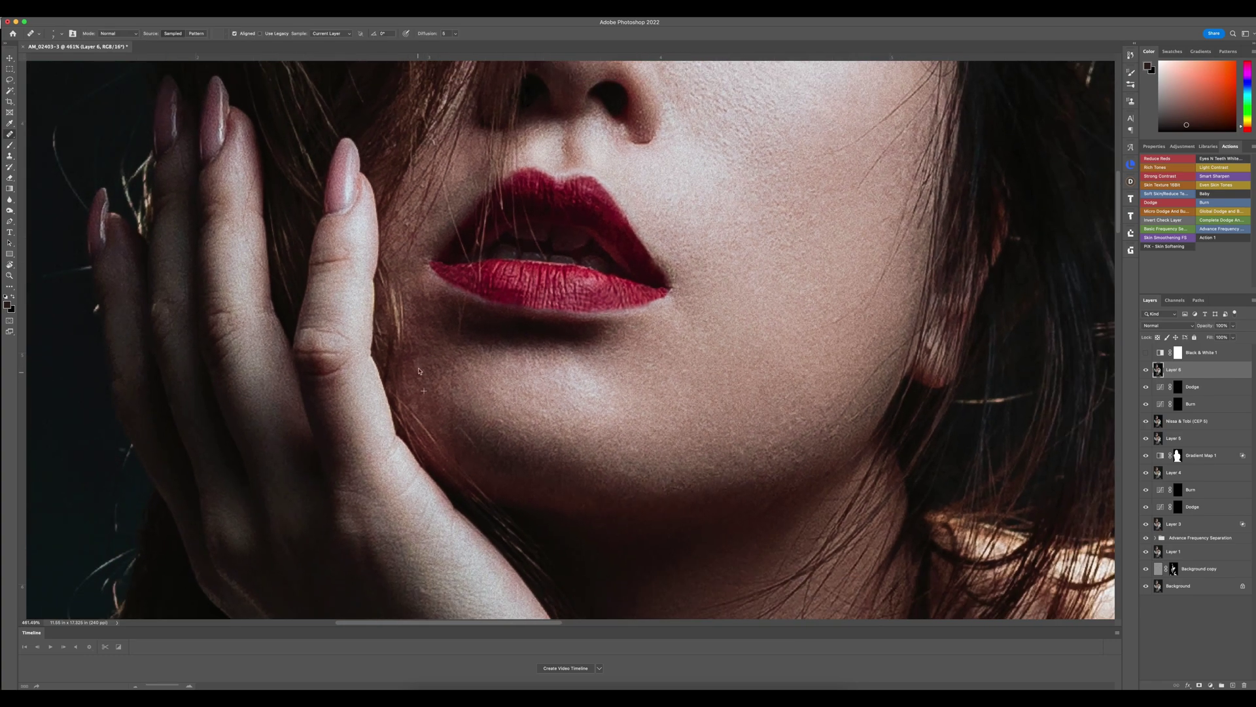
Run the Micro Dodge And Burn action and paint on the new Burn mask to even the skin around the chin.
scroll(567, 355, down, 5)
click(1167, 210)
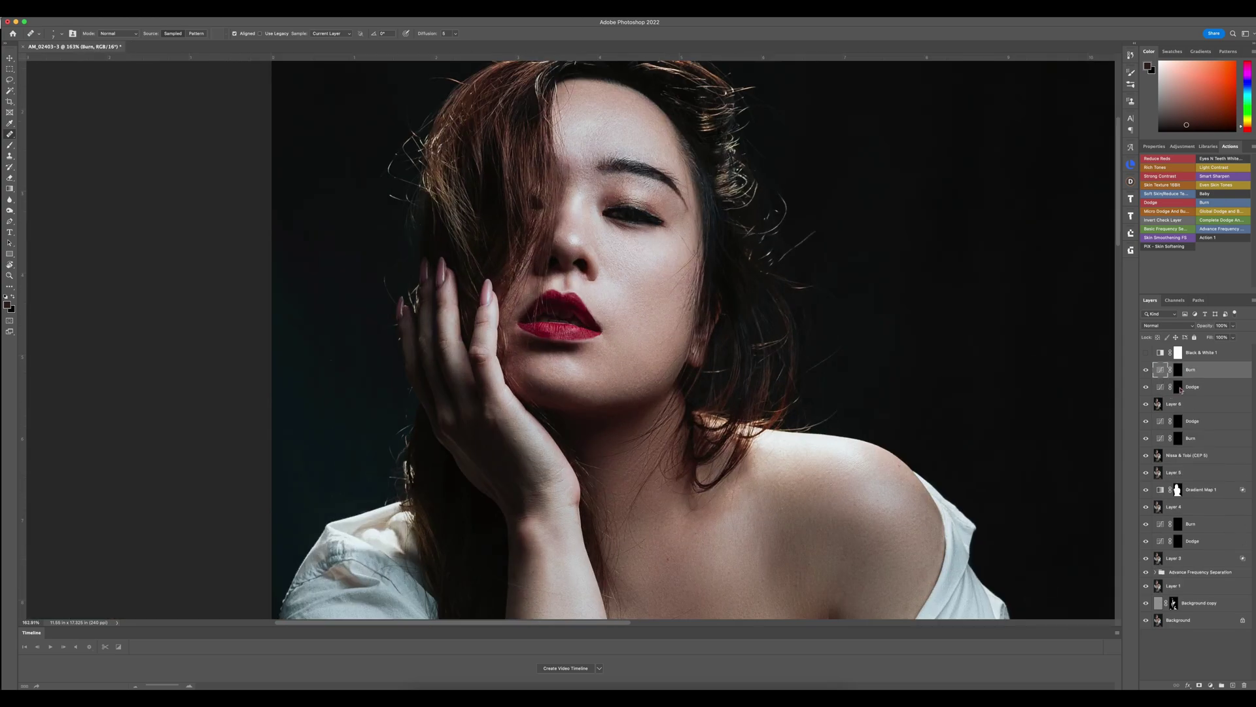
scroll(576, 314, up, 5)
key(b)
key(alt+bracketright)
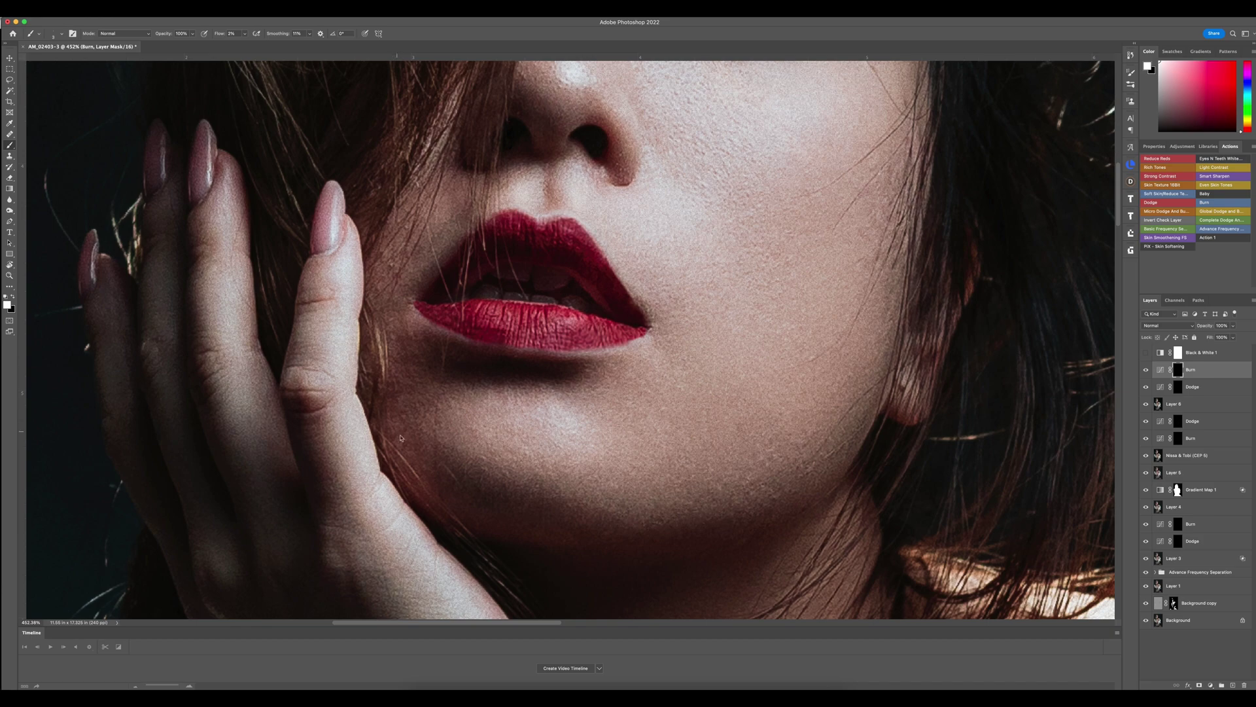
scroll(615, 281, down, 8)
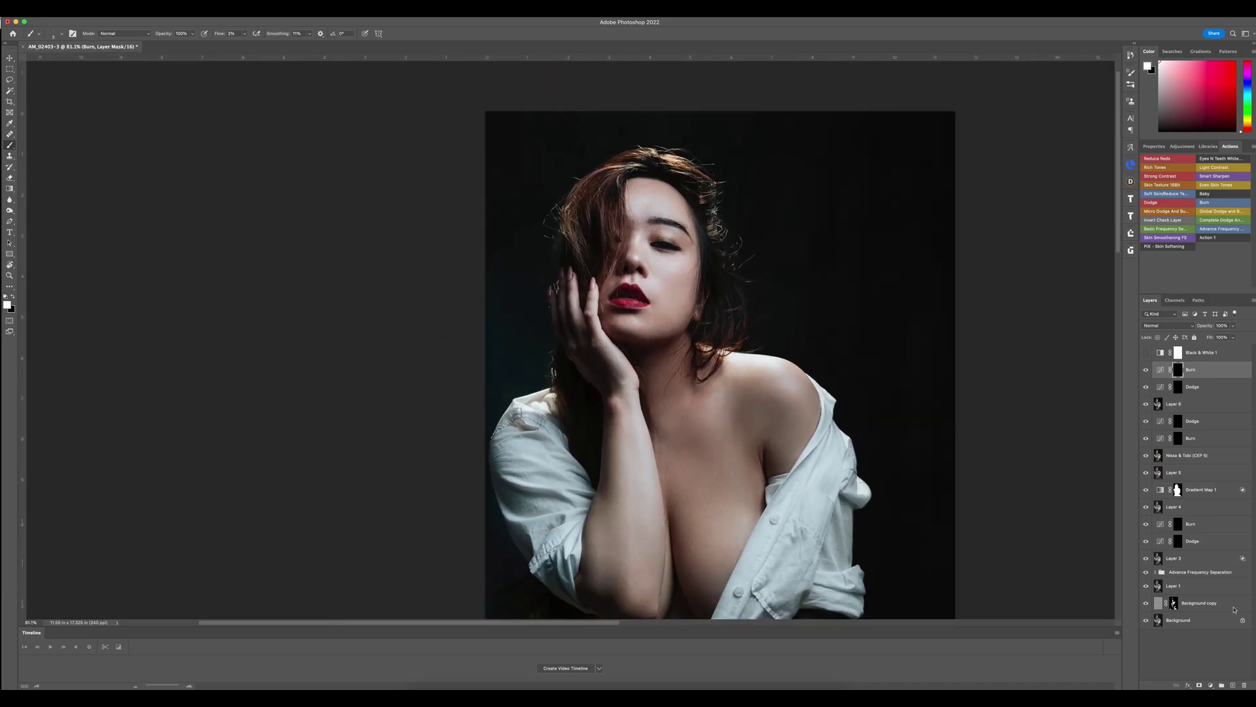
Compare the current retouch of the whole image with the original Background layer.
click(1178, 620)
alt+click(1146, 620)
key(ctrl+0)
alt+click(1146, 620)
alt+click(1146, 620)
alt+click(1146, 619)
Add a new layer above the top Burn layer and paint a soft, near-white highlight over the chest.
click(1204, 369)
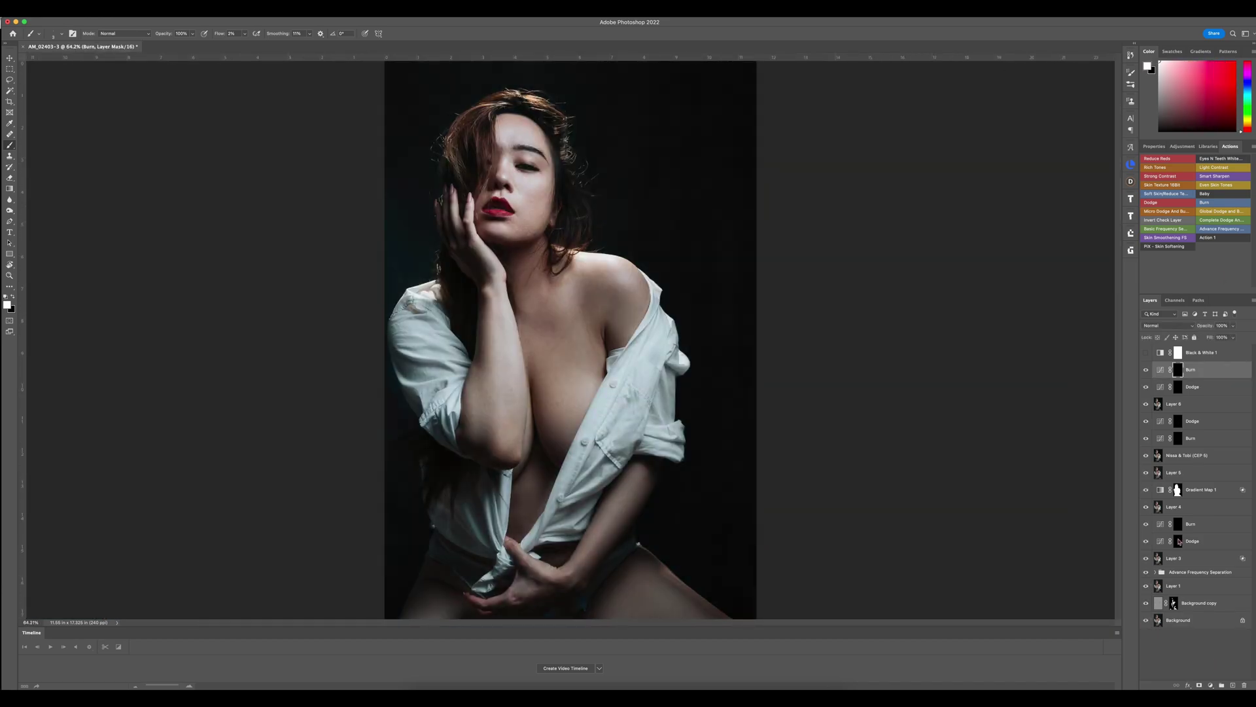
click(1233, 685)
scroll(549, 303, up, 7)
drag(658, 222, 674, 222)
alt+click(658, 222)
mouse_move(602, 493)
mouse_down()
mouse_move(638, 493)
mouse_move(589, 522)
mouse_up()
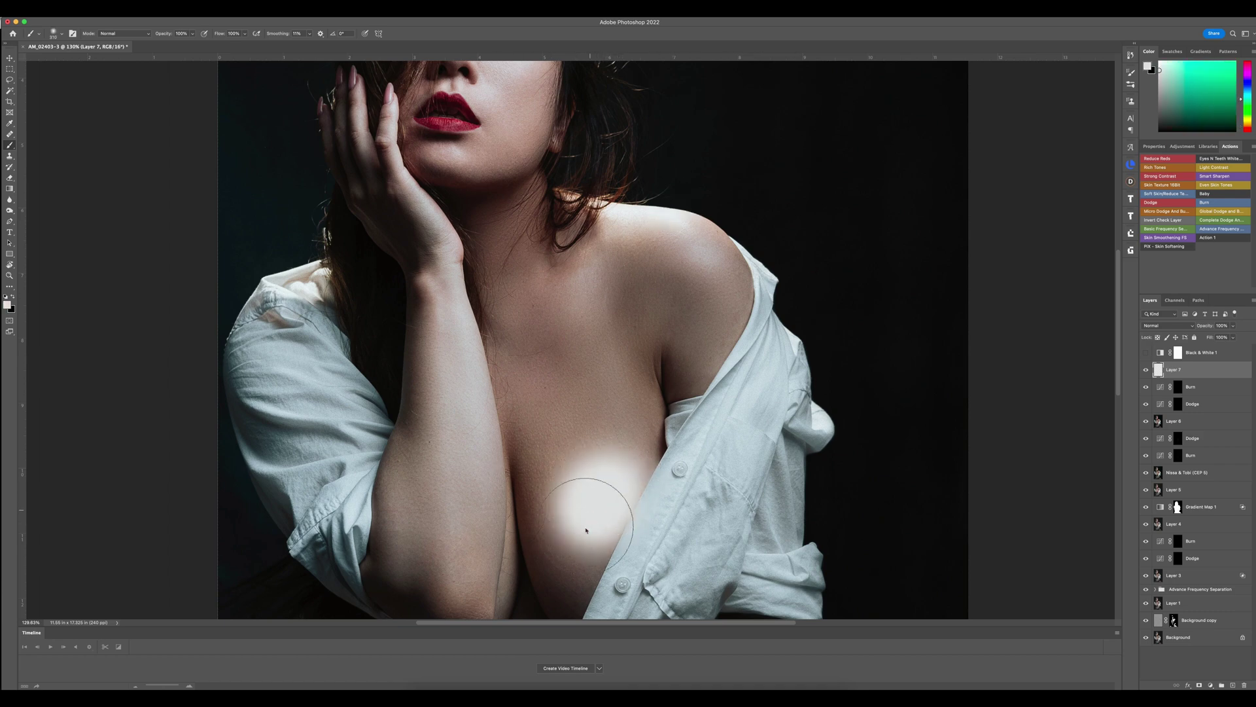
Blend the highlight into the skin by splitting the Underlying Layer shadow slider in Blend If, and set the layer opacity to 50%.
double_click(1207, 369)
drag(1046, 572, 1086, 572)
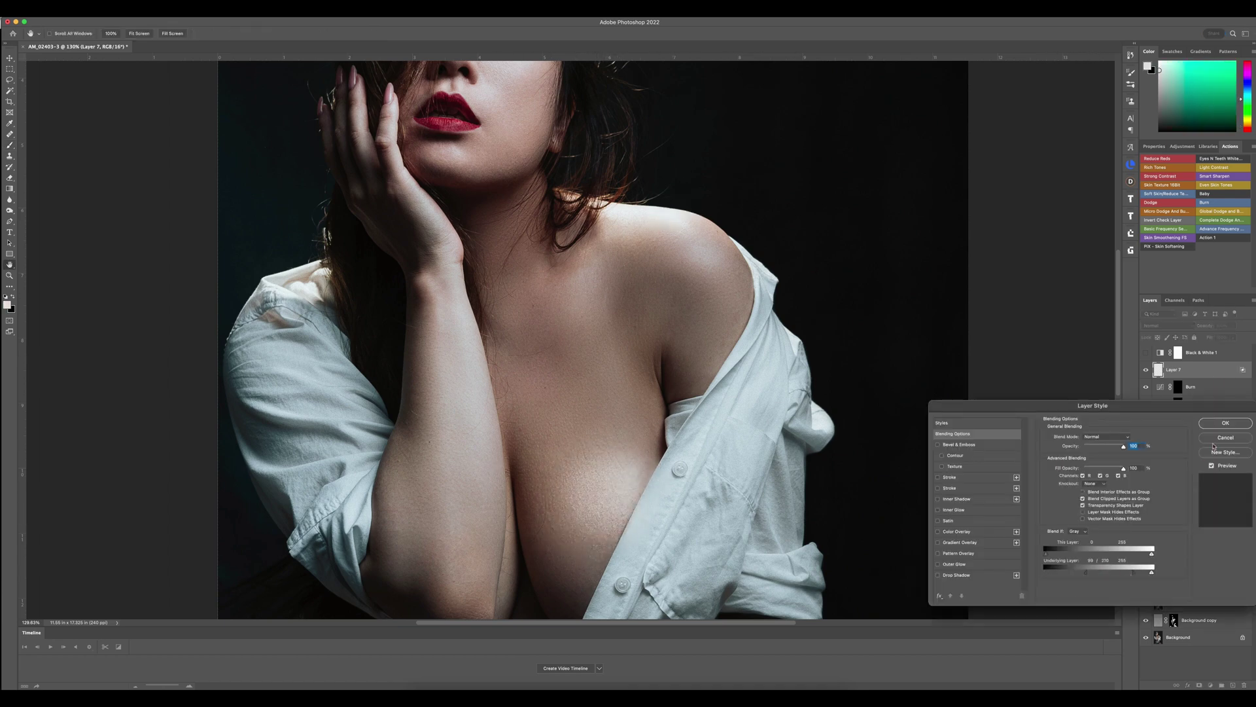
click(1225, 423)
key(v)
key(5)
key(b)
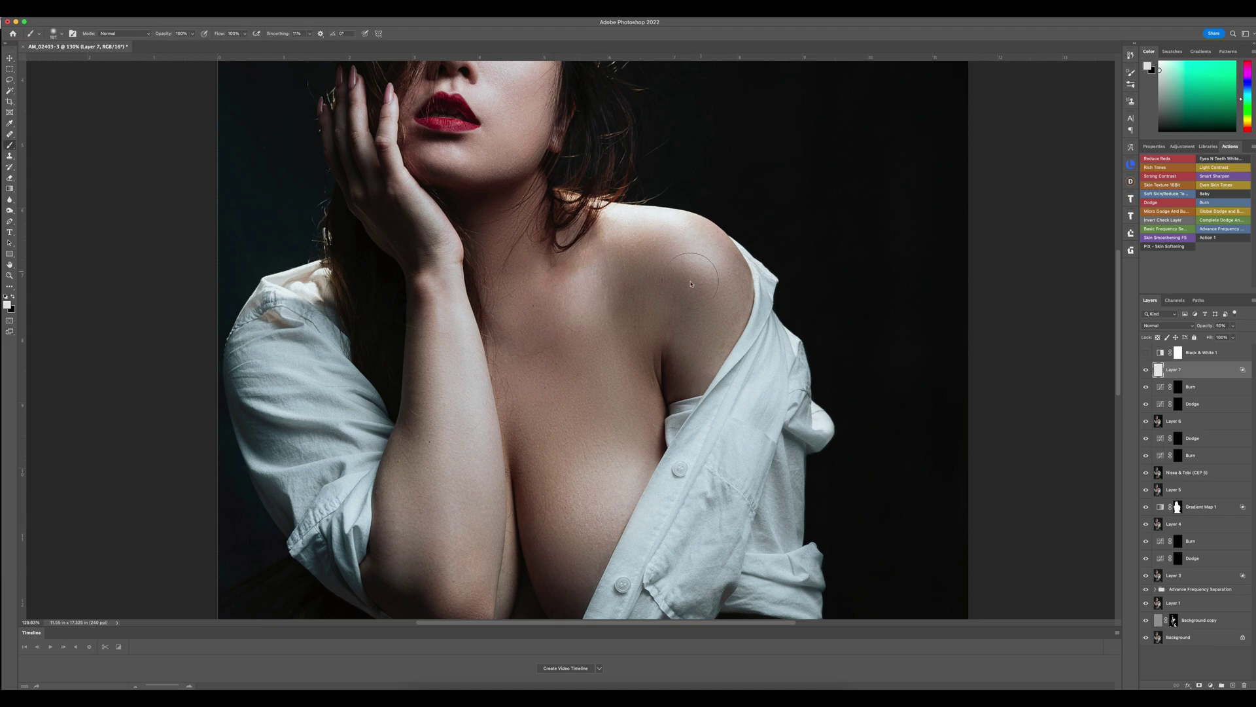
scroll(693, 275, down, 3)
double_click(1241, 369)
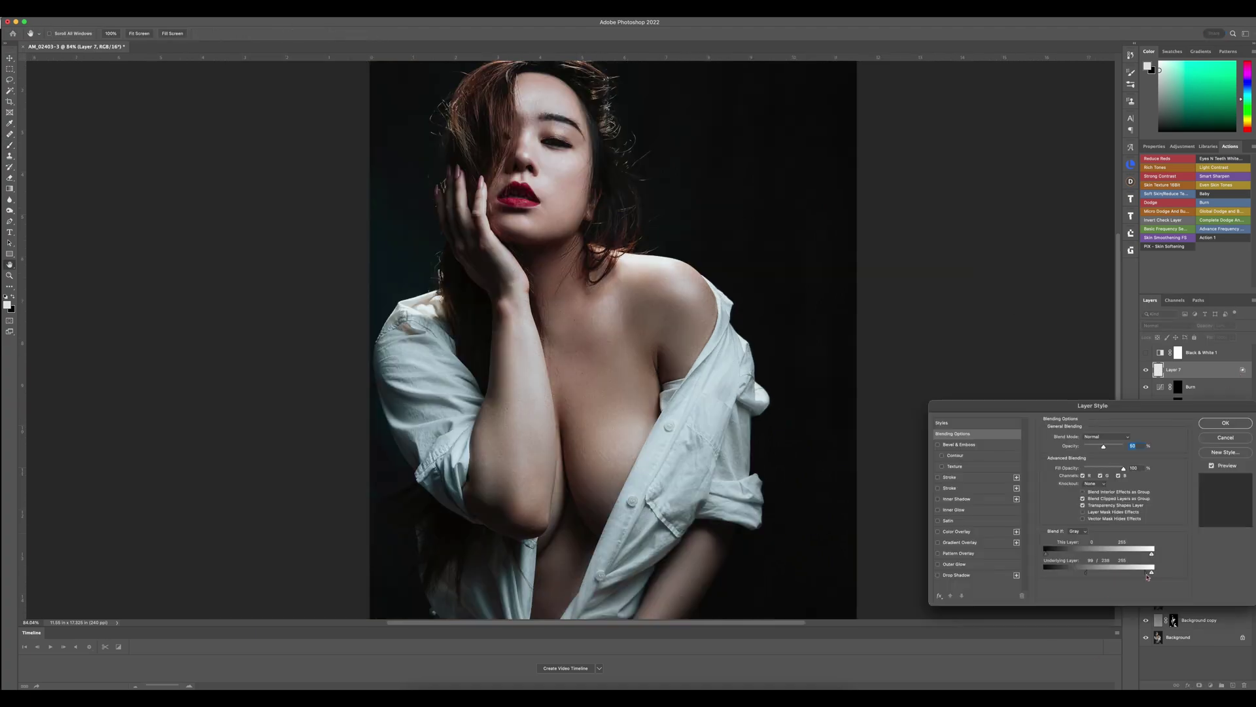
click(1232, 435)
Paint soft highlights over the face on the highlight layer, Layer 7.
scroll(556, 184, up, 3)
drag(477, 271, 483, 344)
drag(513, 272, 540, 273)
drag(676, 404, 640, 401)
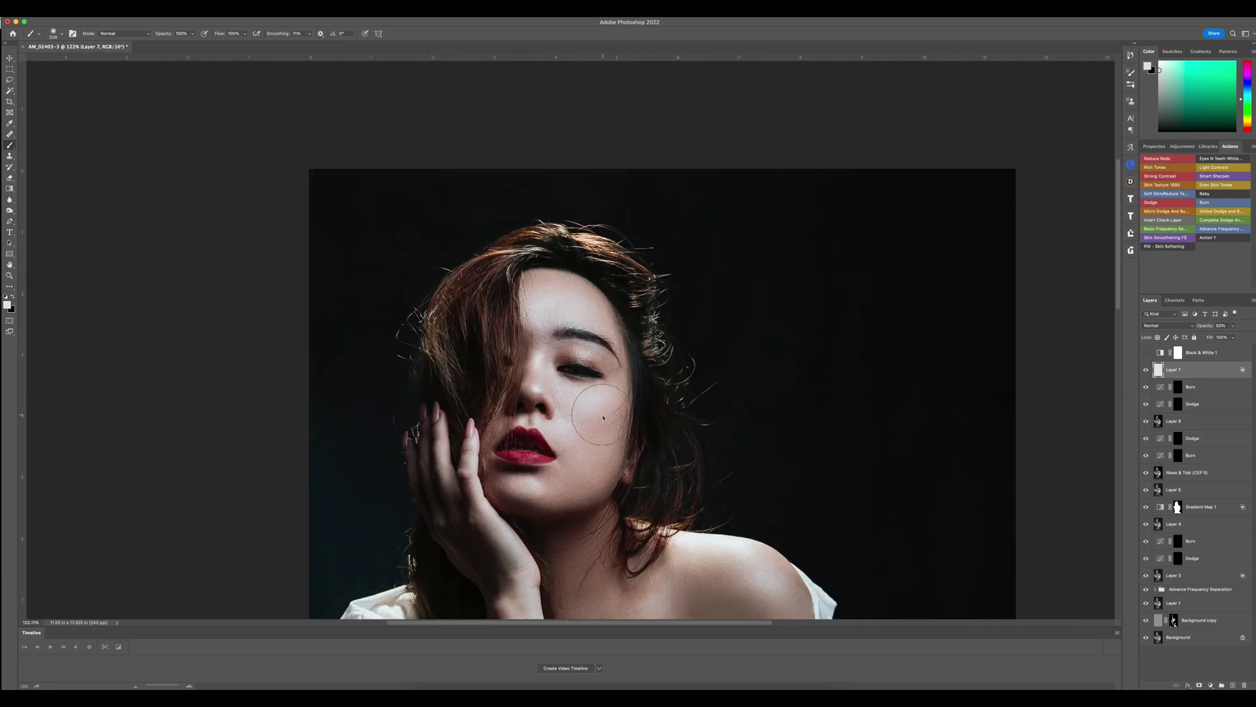
scroll(608, 404, down, 3)
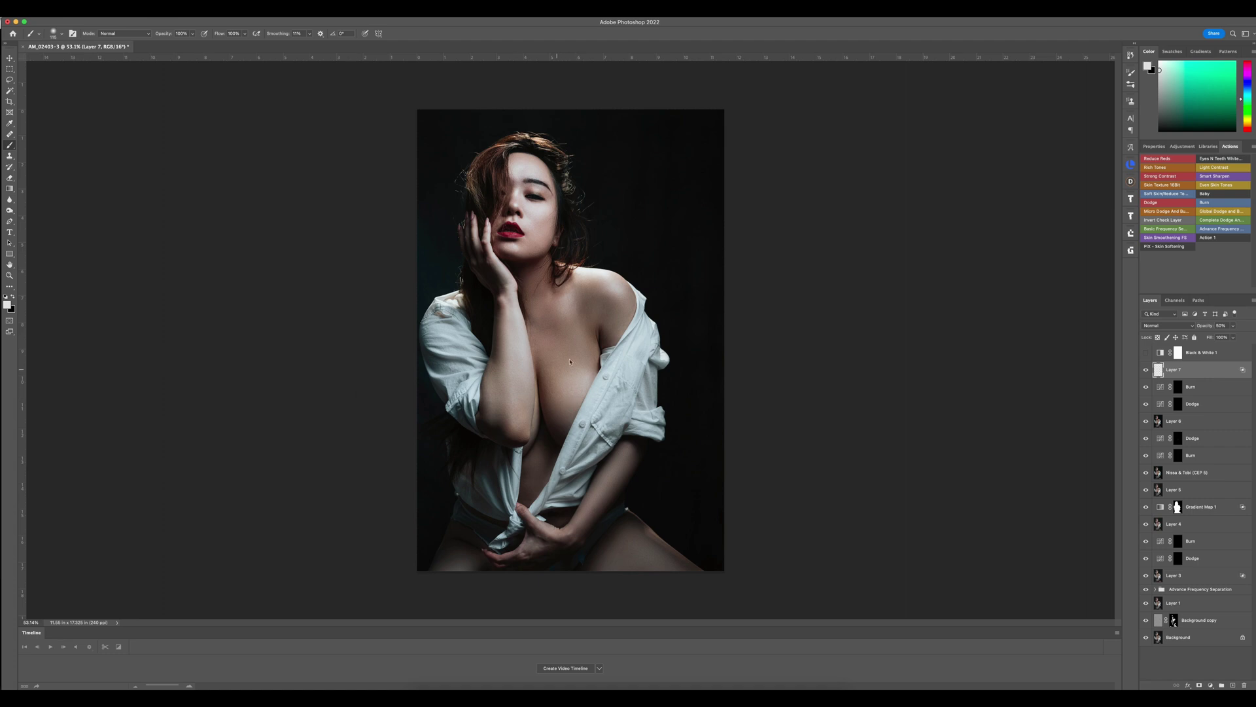
Run the Dodge action above Layer 7 and set the brush flow to 2%.
click(1167, 202)
click(1176, 371)
mouse_move(598, 331)
mouse_down()
mouse_move(566, 331)
mouse_move(598, 319)
mouse_up()
key(shift+0)
key(shift+2)
Show the Black & White check layer and add a Burn layer above the new Dodge layer.
click(1146, 352)
scroll(573, 305, up, 5)
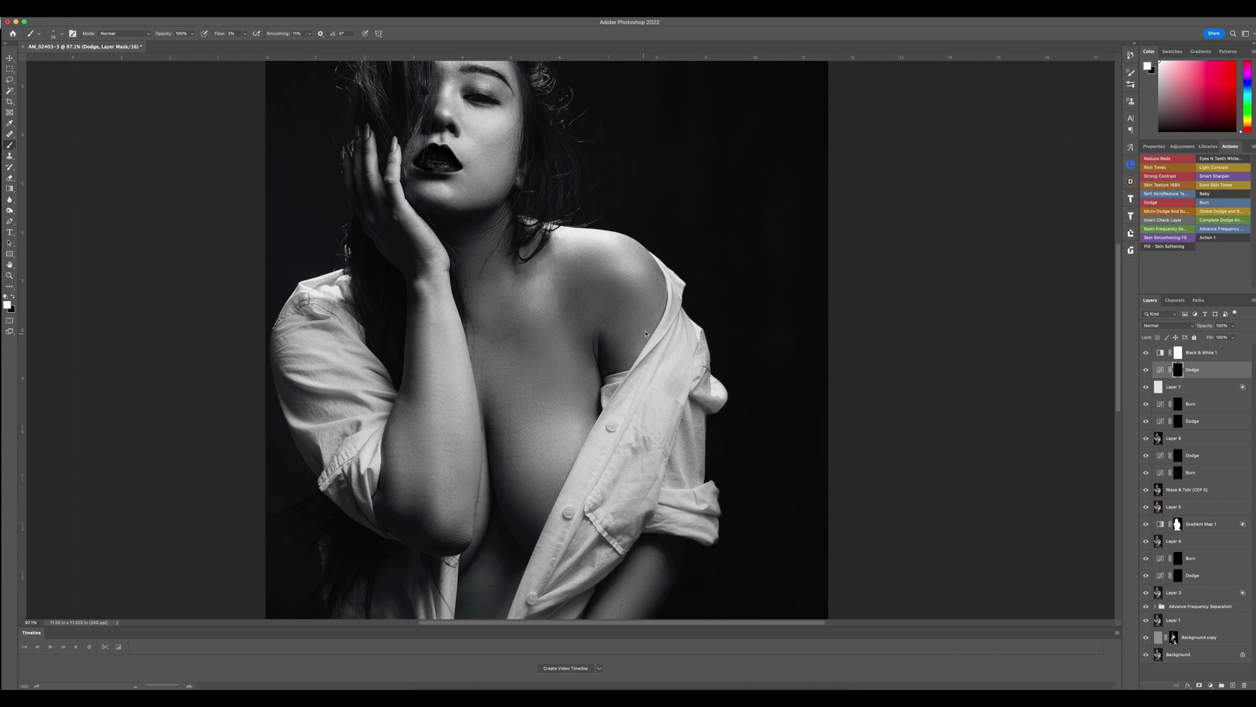
key(F2)
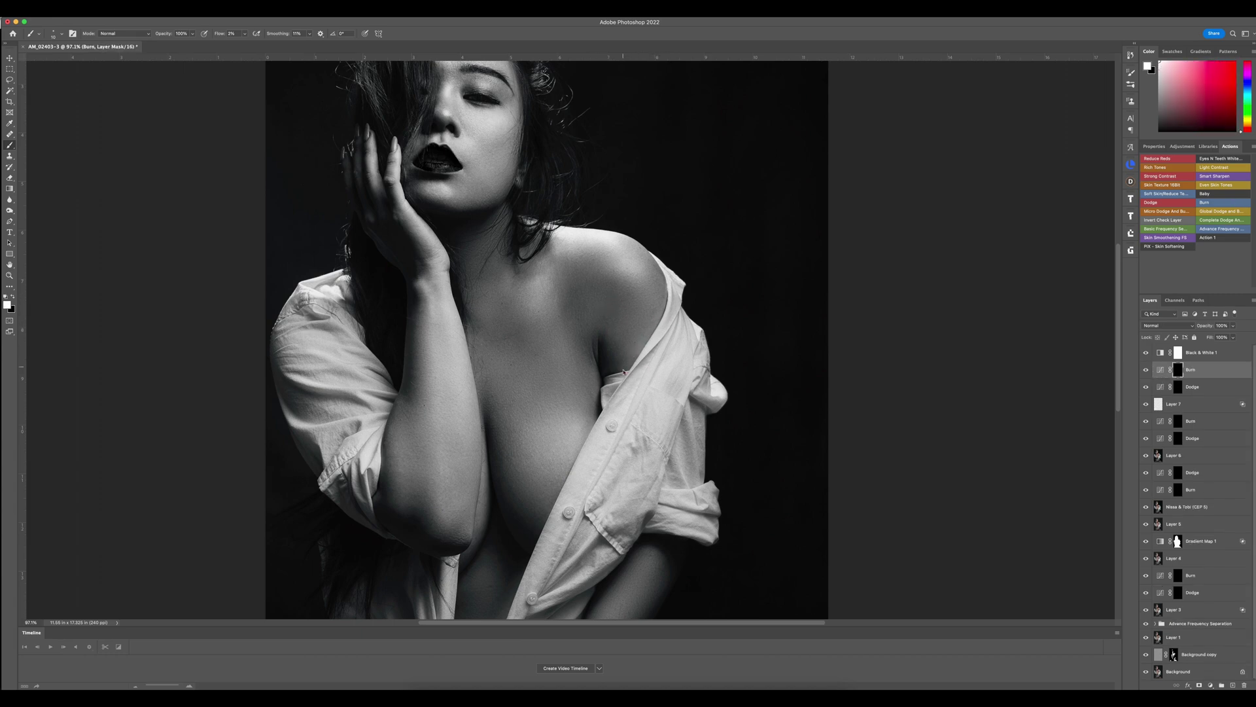
Dodge and burn the shoulder, chest and face on the top two masks in the black-and-white view.
click(1178, 387)
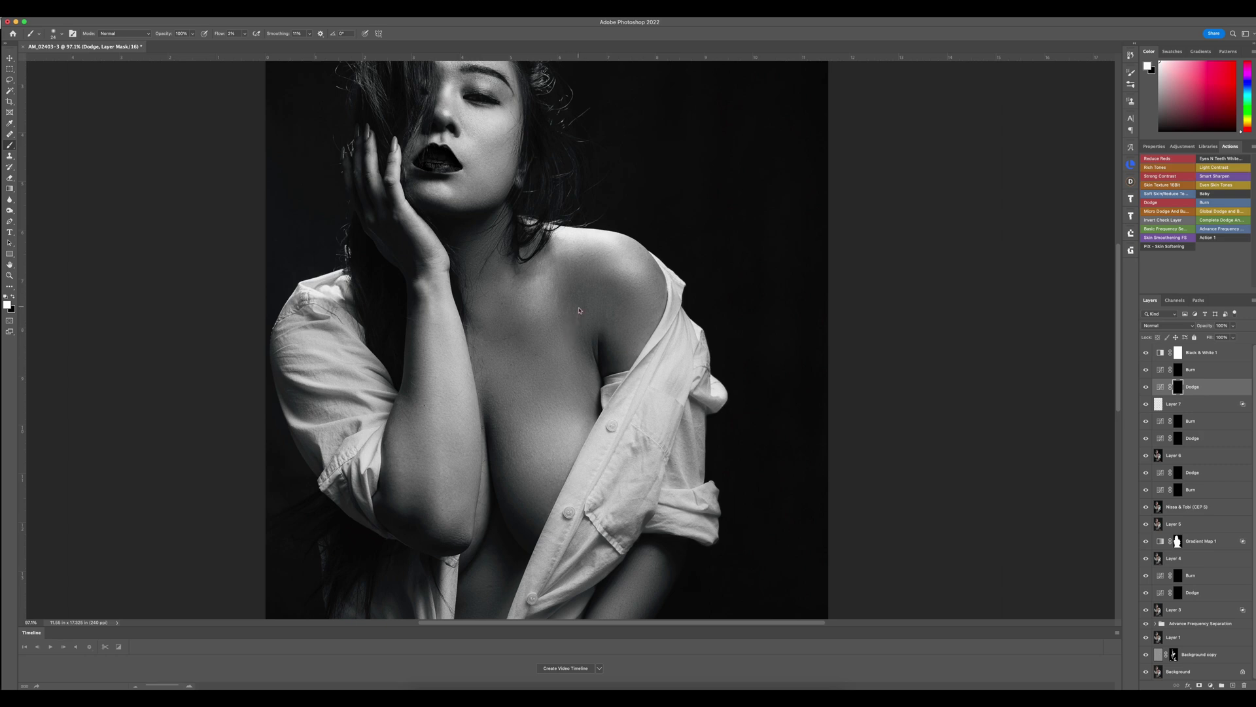
key(alt+bracketright)
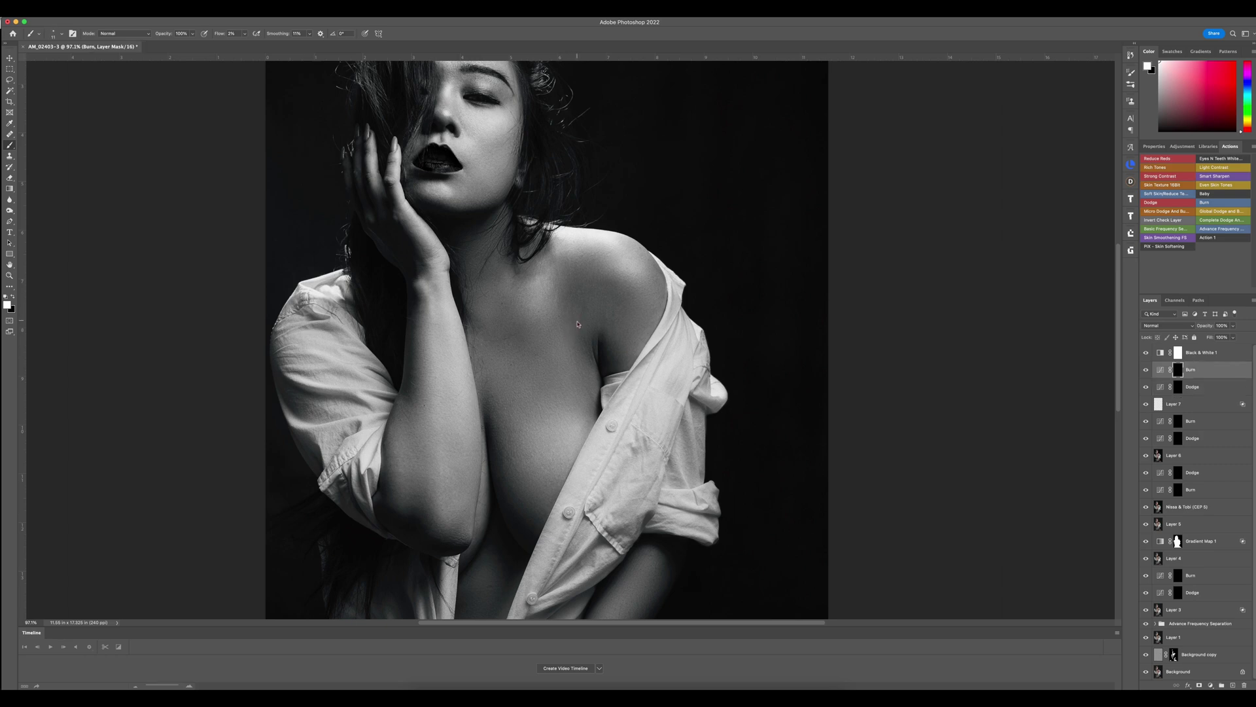
scroll(582, 316, down, 5)
scroll(608, 315, up, 3)
key(alt+bracketleft)
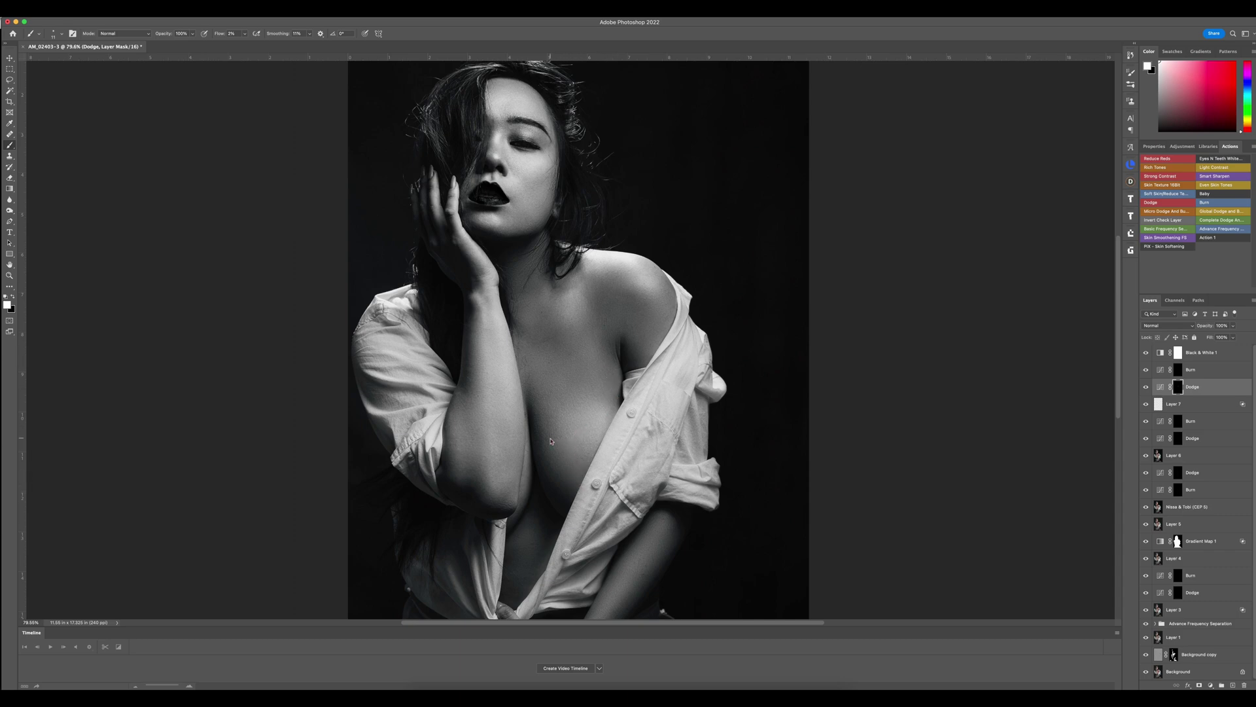
scroll(530, 370, down, 2)
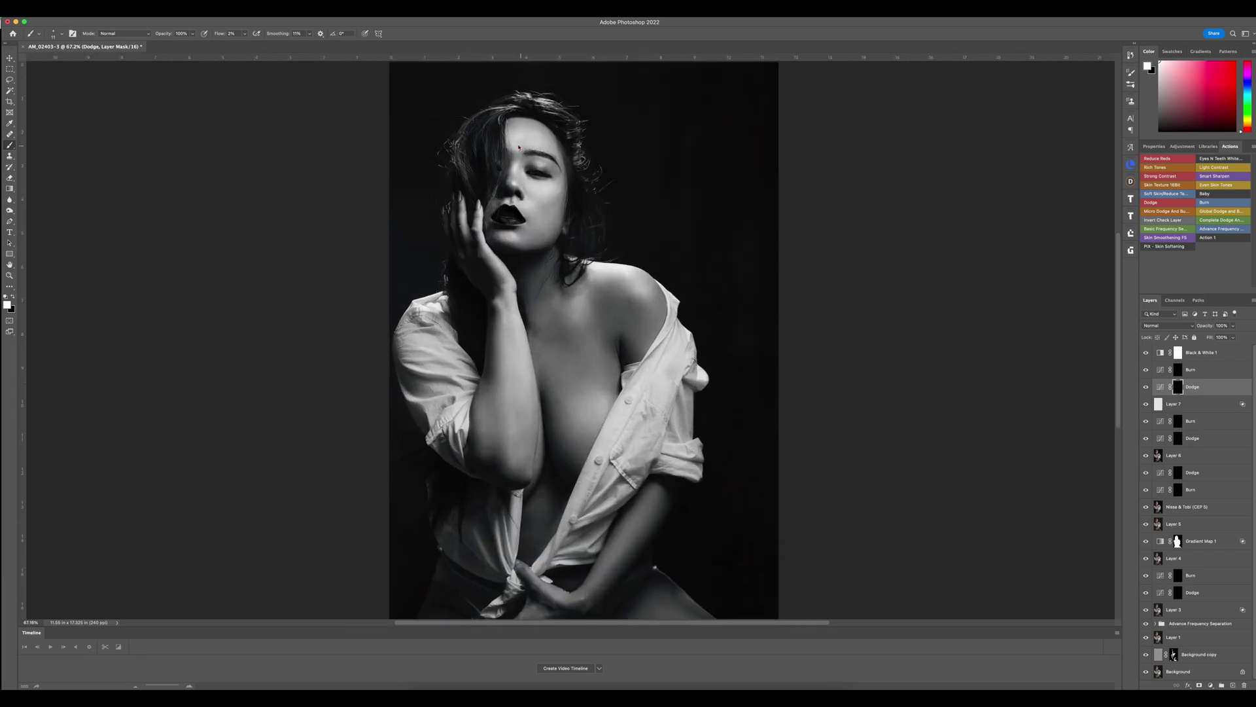
ctrl+alt+drag(552, 237, 543, 237)
Hide the Black & White check layer and deepen the shadows around the jaw and body on the top Burn mask.
click(1146, 352)
mouse_move(560, 320)
super+mouse_down()
mouse_move(471, 319)
mouse_move(681, 308)
super+mouse_up()
click(1178, 370)
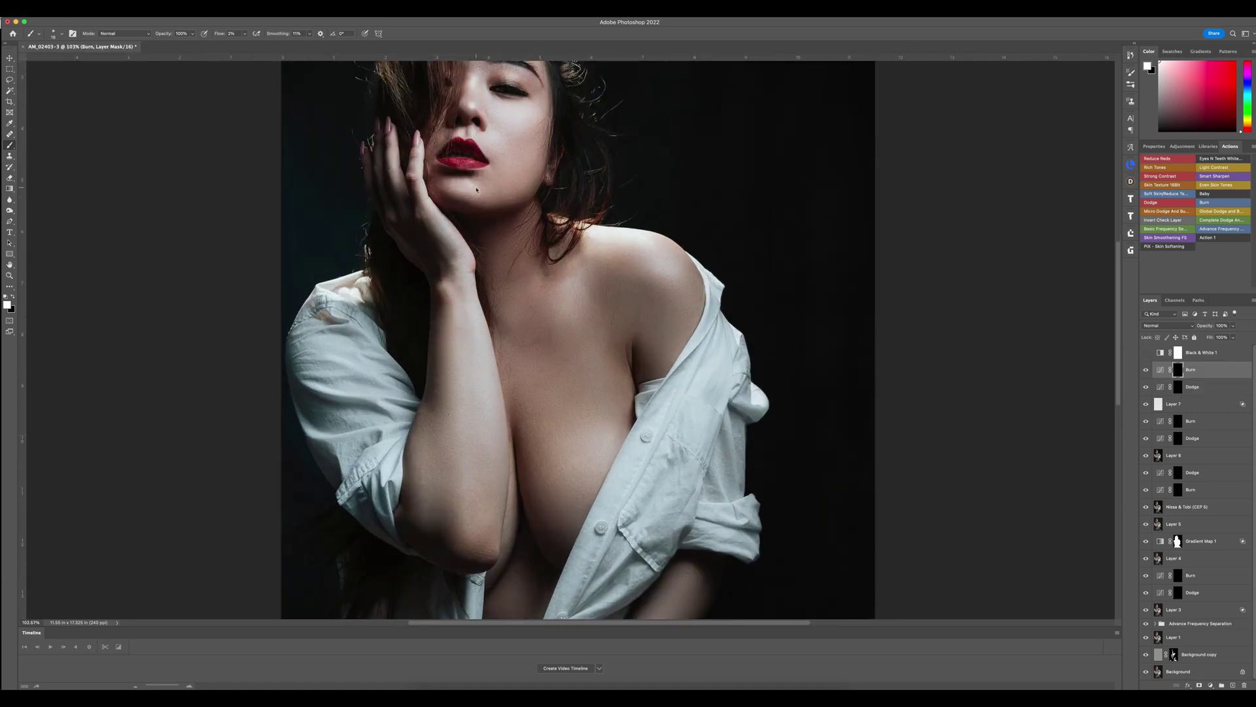
scroll(478, 198, down, 4)
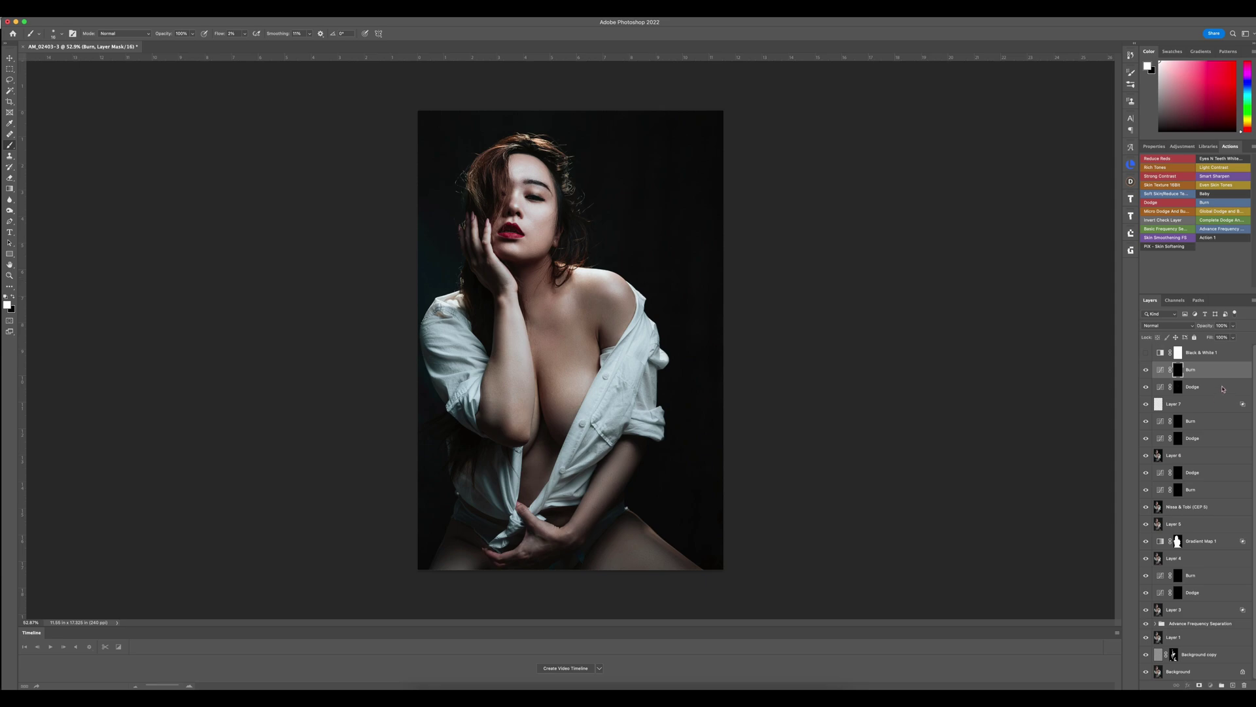
Brighten the highlights on the face and upper body on the topmost Dodge mask.
click(1221, 391)
scroll(698, 304, up, 3)
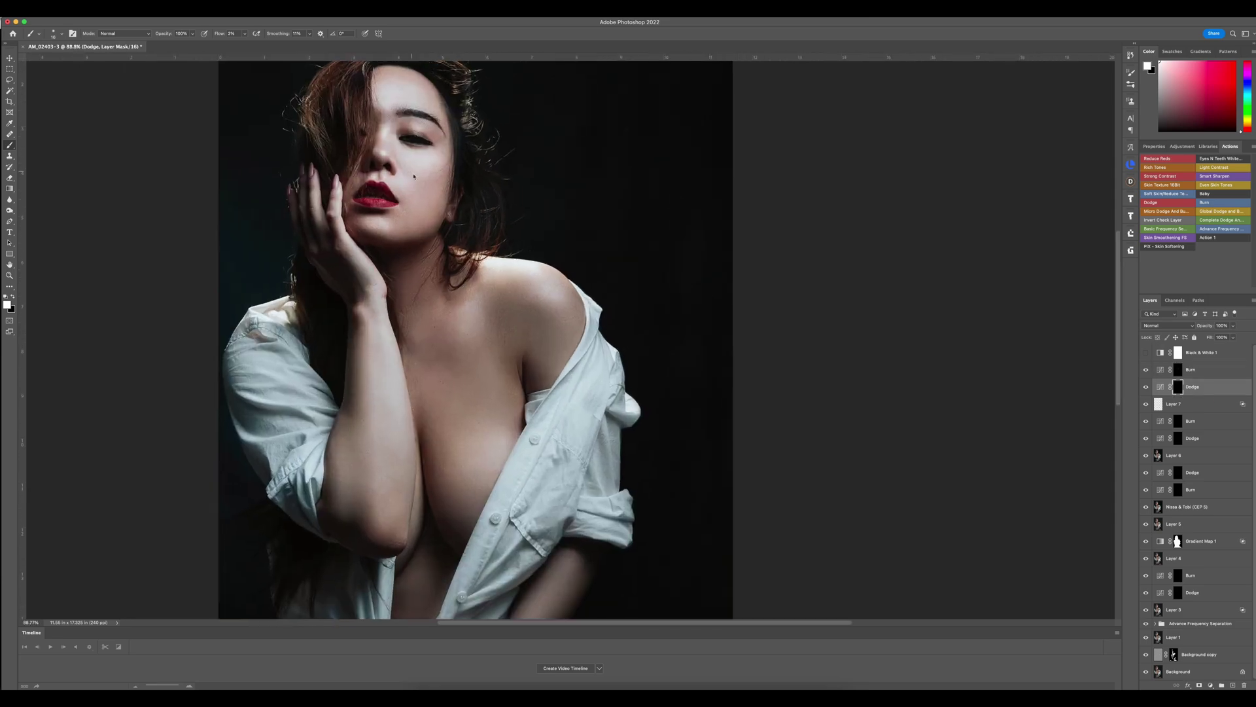
scroll(418, 190, down, 2)
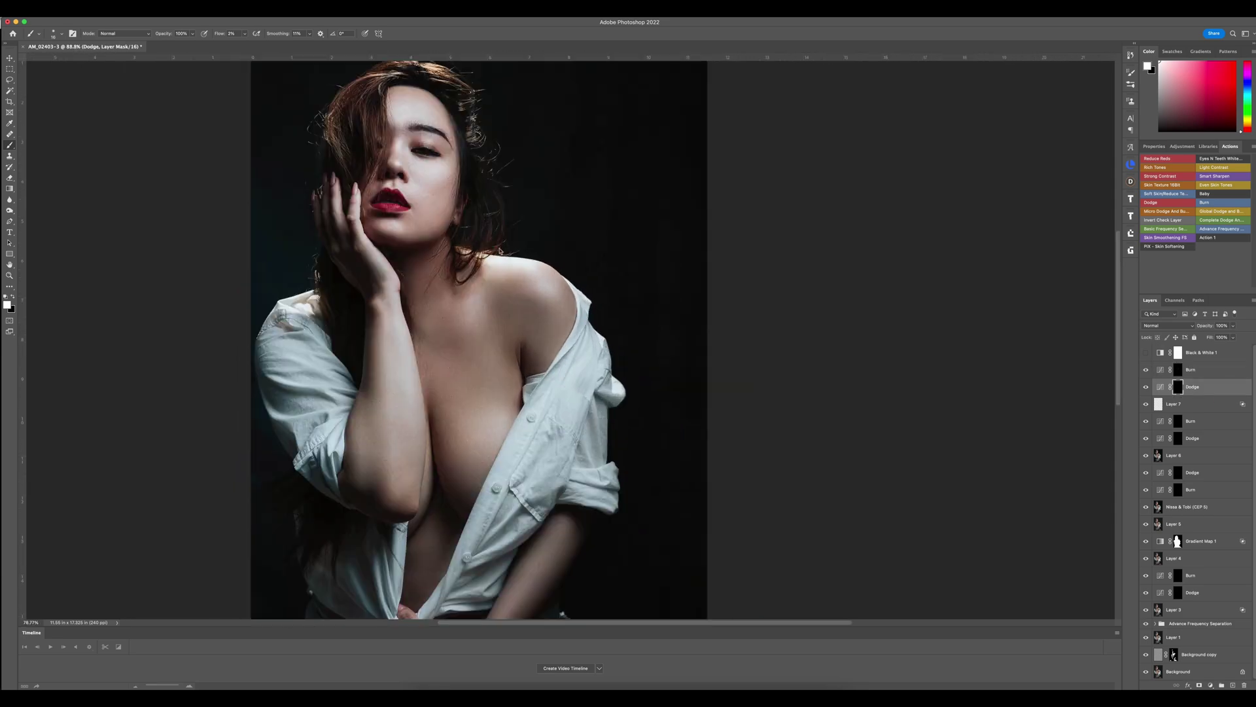
scroll(627, 246, up, 7)
Darken bright patches on the cheek, forearm and thigh on the topmost Burn mask.
key(alt+])
drag(308, 118, 299, 118)
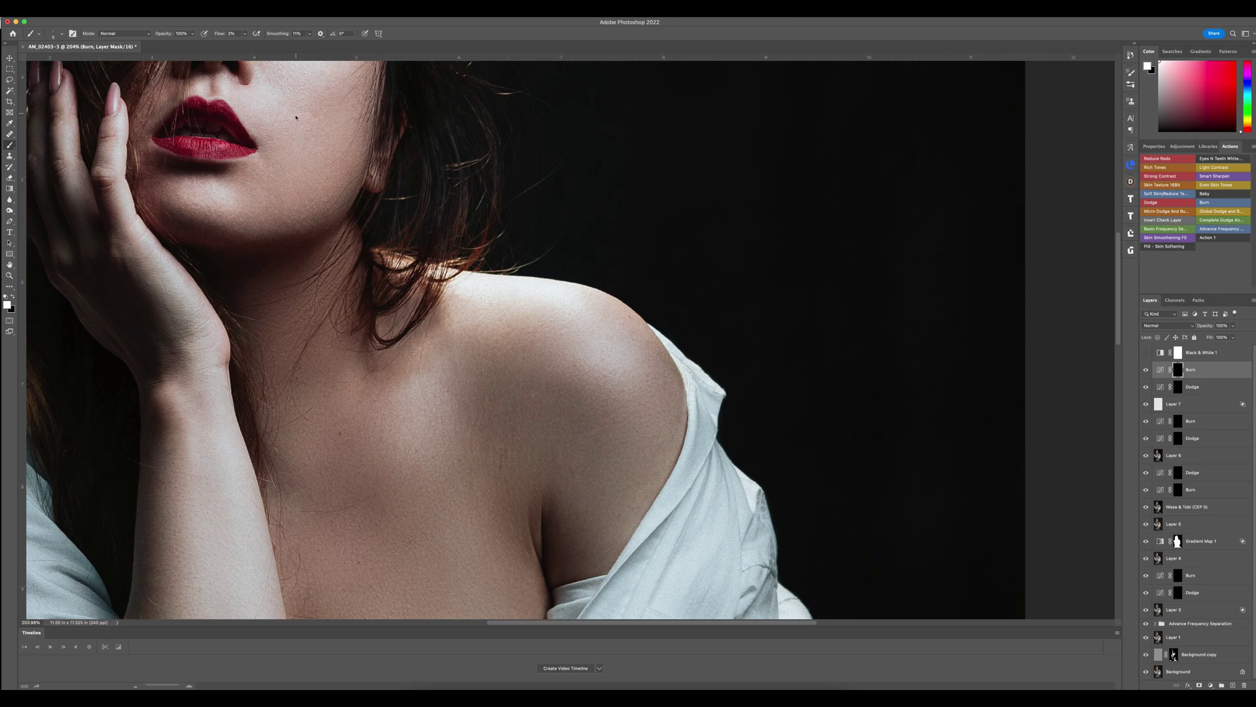
scroll(458, 253, down, 7)
scroll(479, 421, up, 1)
drag(259, 404, 278, 337)
drag(539, 550, 547, 549)
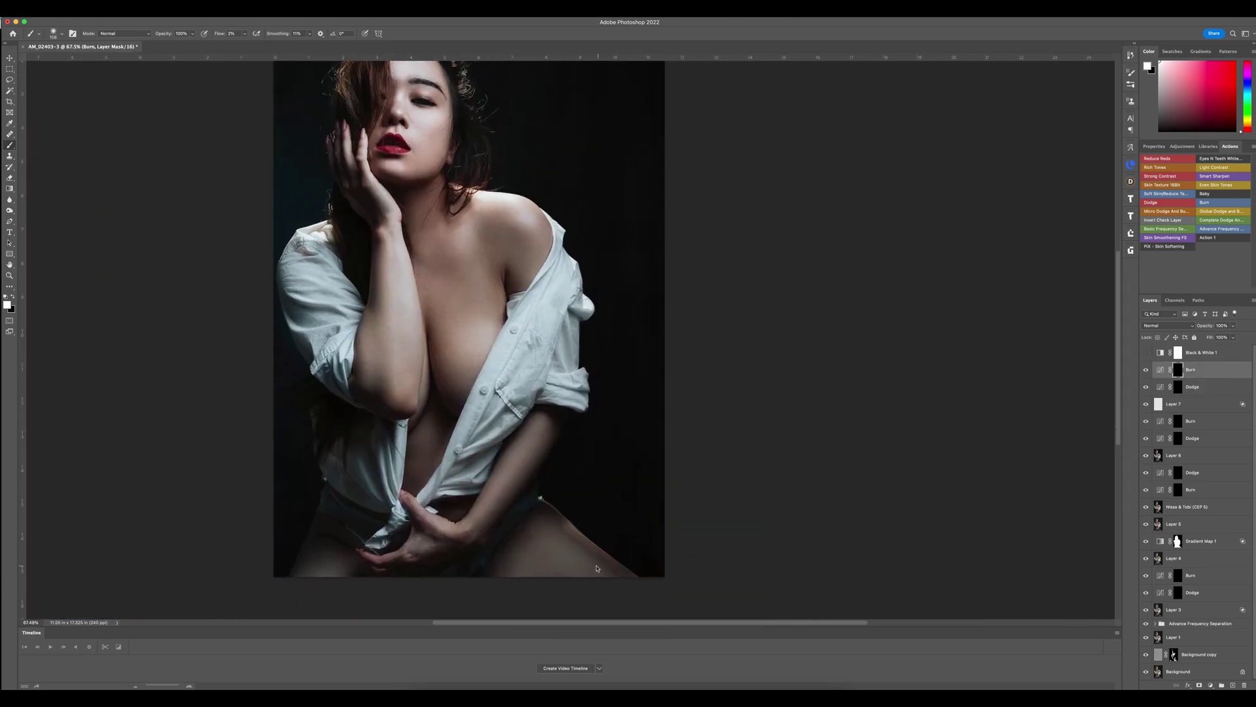
scroll(648, 439, down, 1)
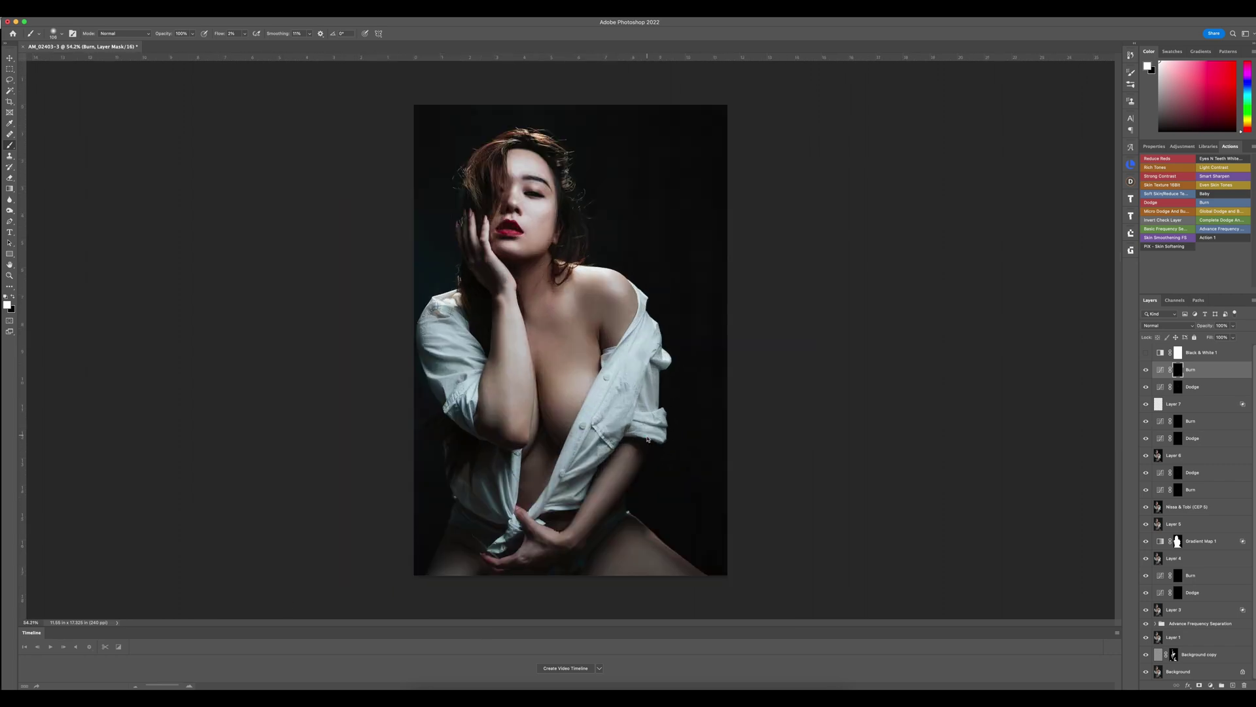
Lighten the chest on the topmost Dodge mask.
click(1192, 387)
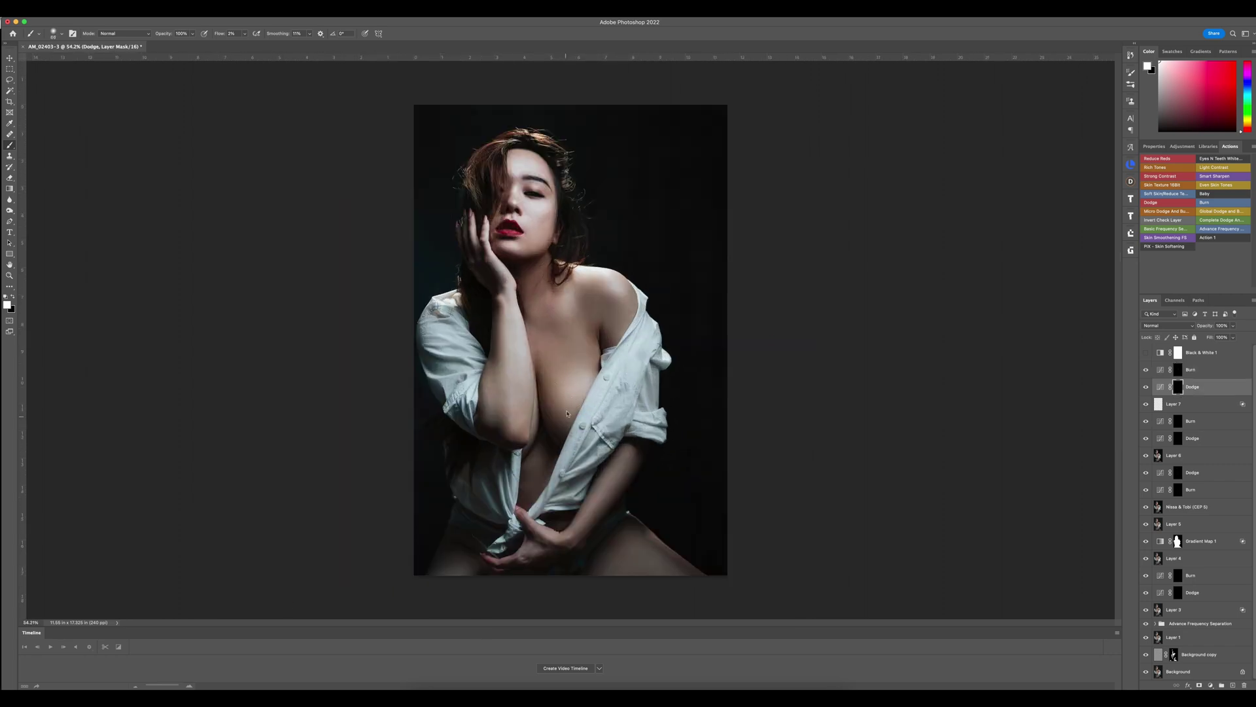
scroll(613, 297, down, 1)
key(v)
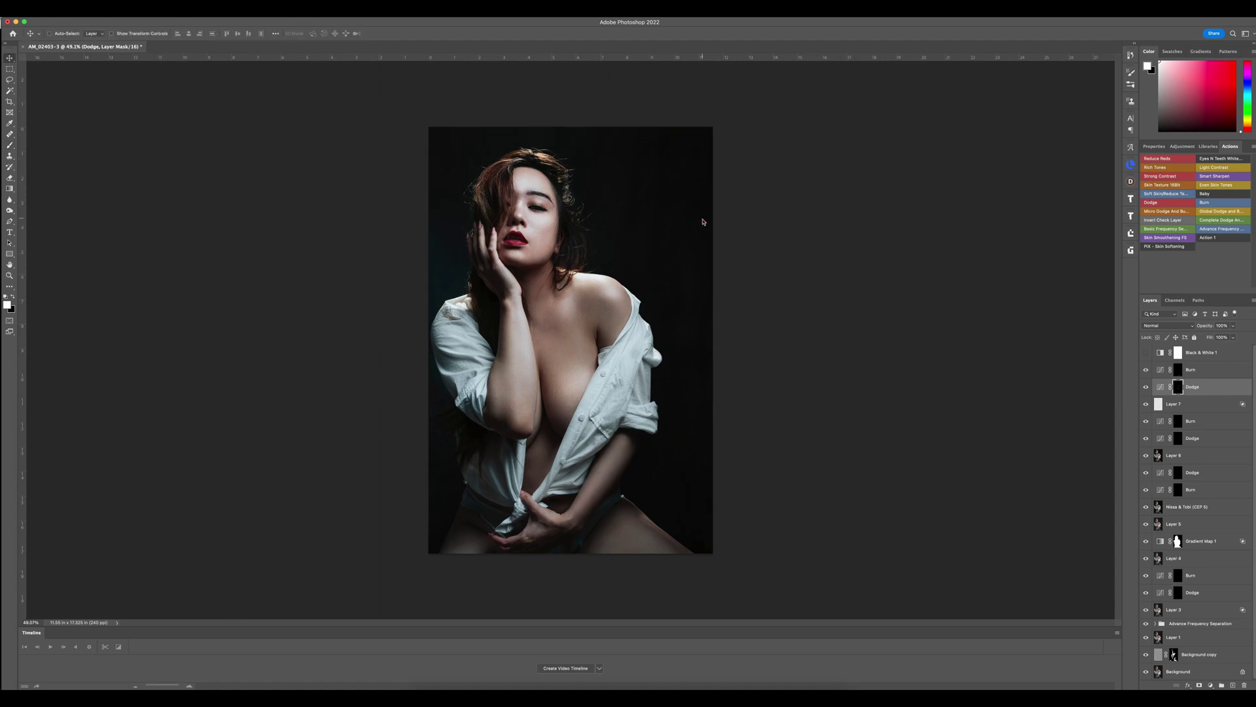
Burn the face edge, elbow and lower arm on the topmost Burn mask with a smaller brush, and view the whole image.
click(1219, 370)
scroll(565, 222, up, 10)
key(b)
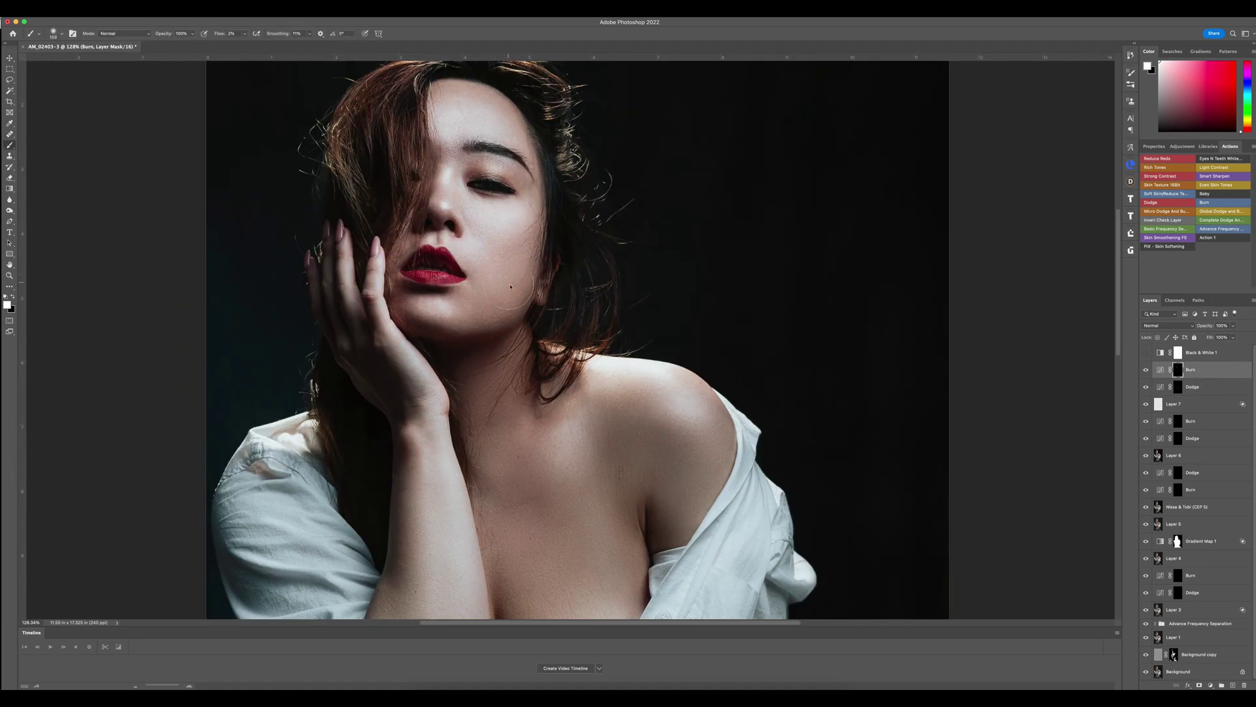
scroll(534, 157, down, 8)
scroll(533, 157, right, 2)
key(bracketleft)
key(bracketleft)
key(bracketleft)
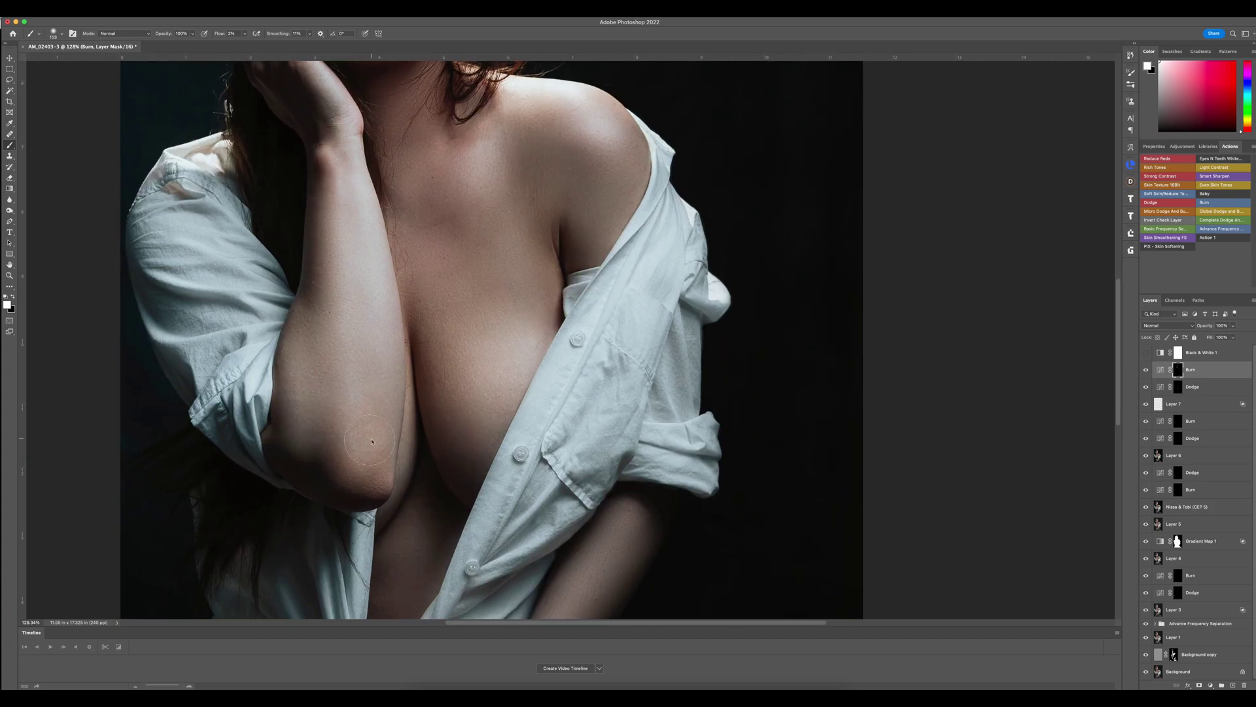
scroll(342, 400, down, 5)
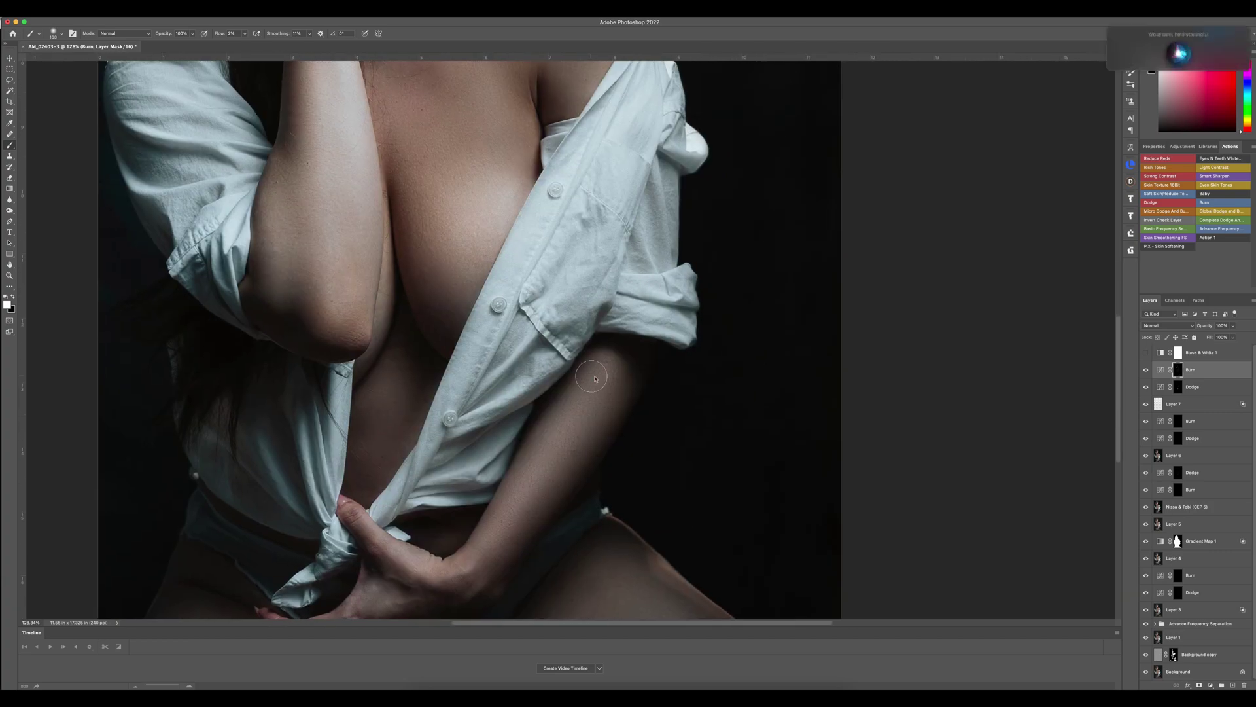
key(super+0)
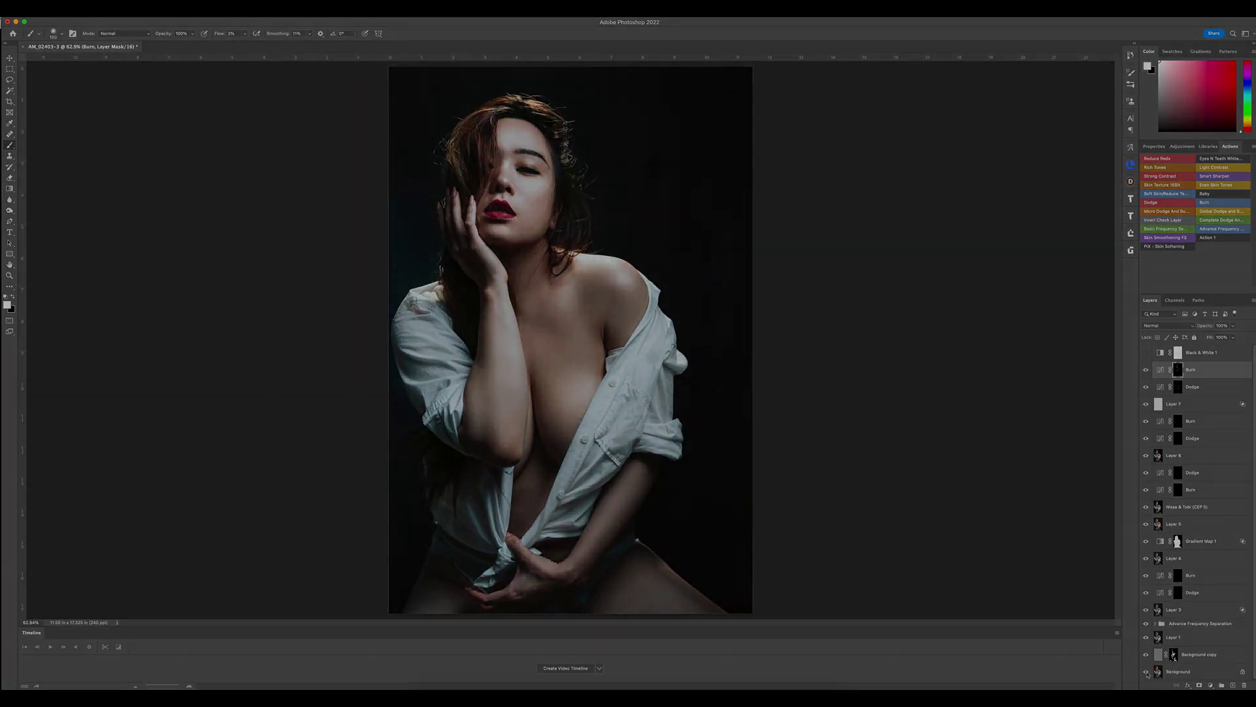